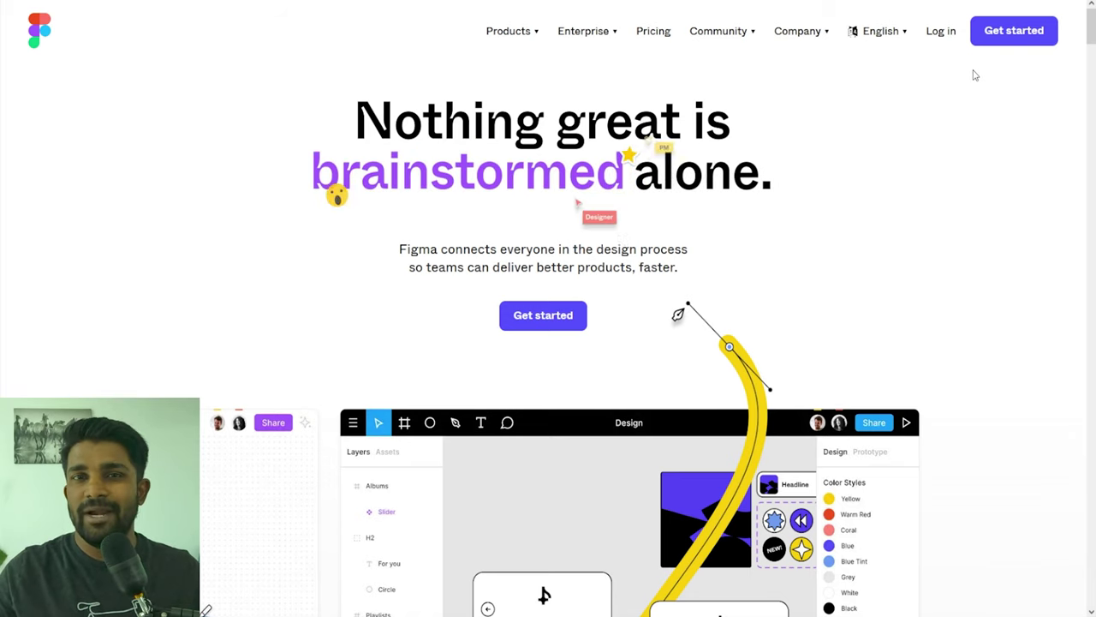
Step: Log in to the Figma account with the prefilled e-mail and password
left_click(940, 33)
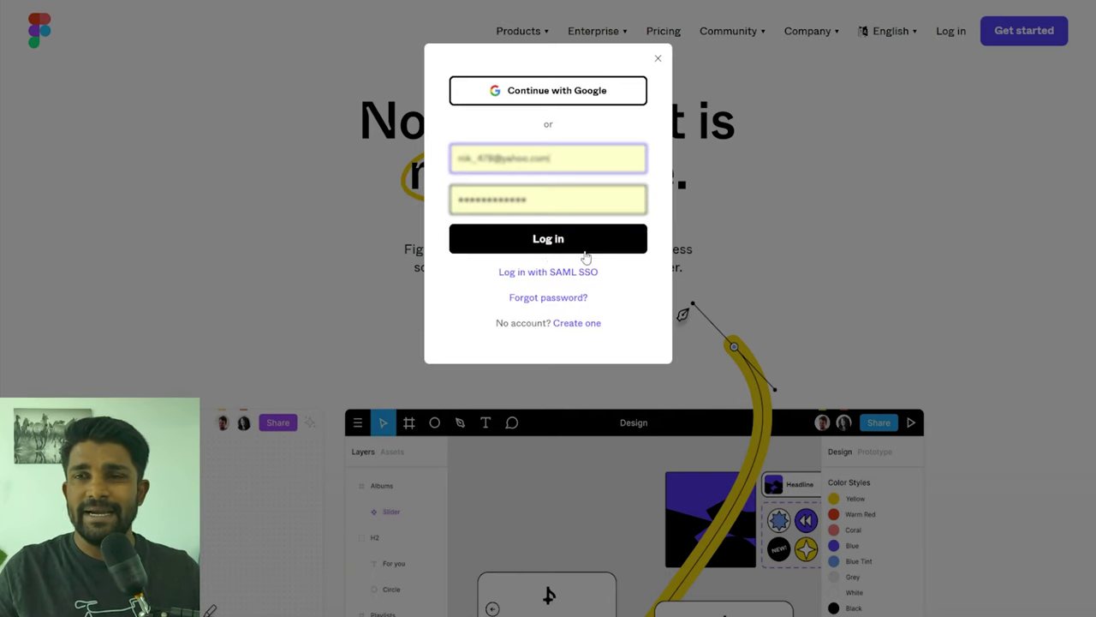
left_click(537, 238)
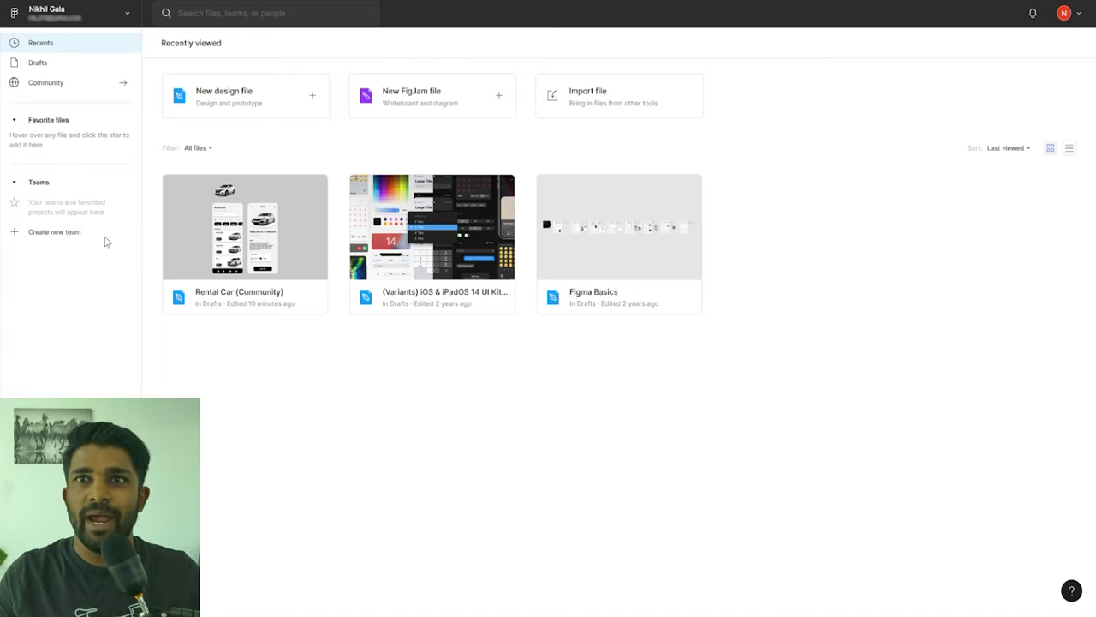
Step: Mark the Rental Car (Community) file in the drafts as a favorite
left_click(38, 64)
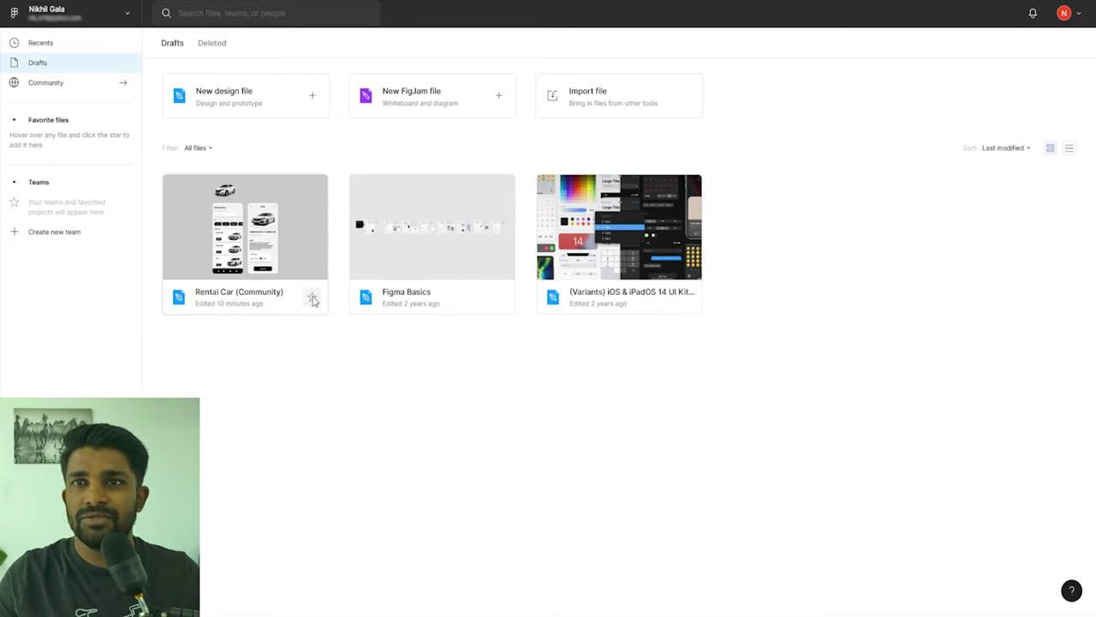
left_click(314, 298)
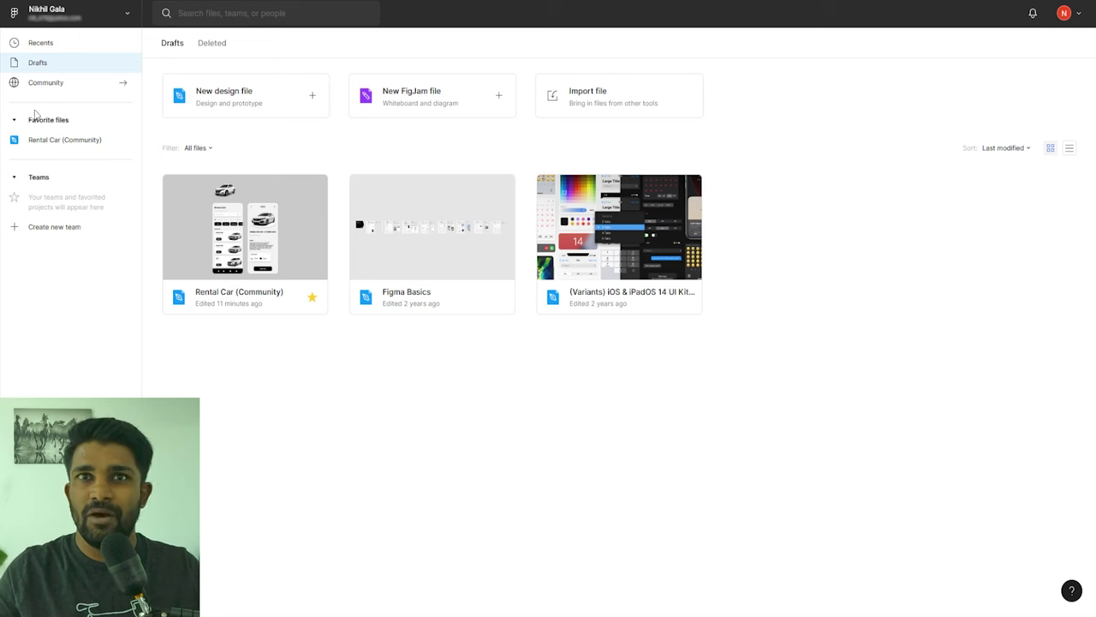
Step: Browse the Community page's categories, curated collections and shared resources
left_click(45, 85)
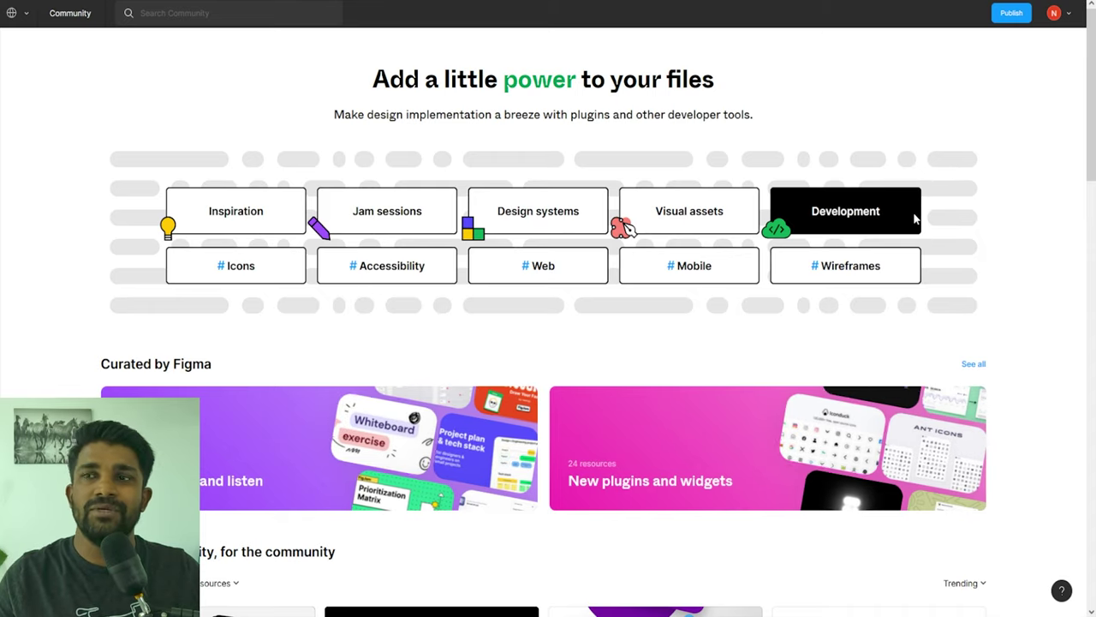
scroll(67, 343, "down", 6)
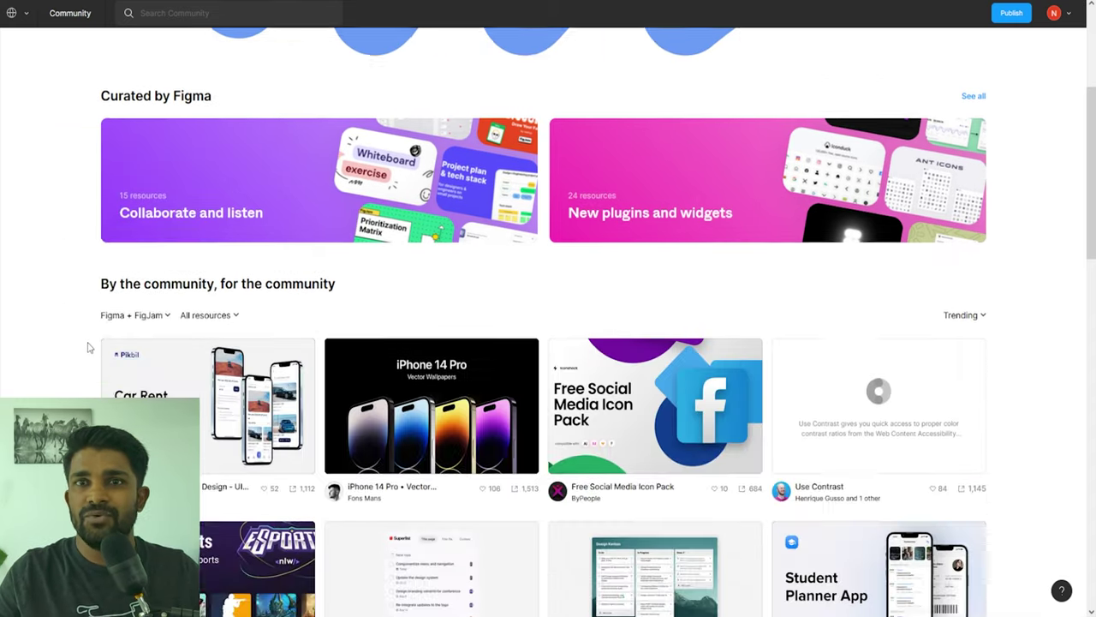
scroll(67, 348, "down", 6)
scroll(59, 362, "up", 12)
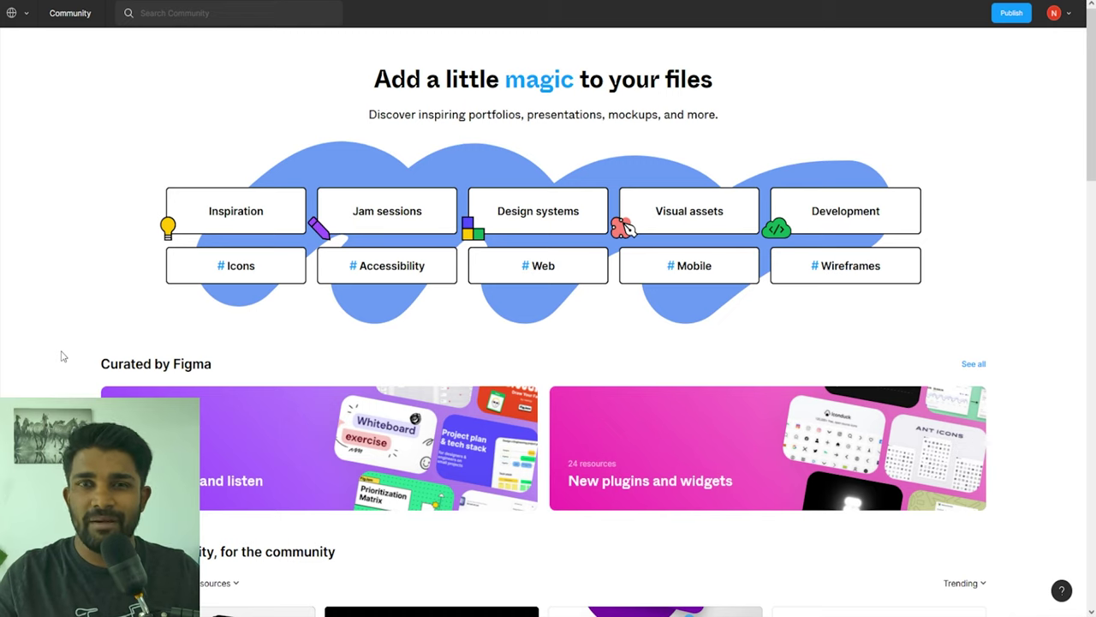
Step: Return to the recent files and open the Rental Car (Community) design file
left_click(26, 13)
left_click(45, 68)
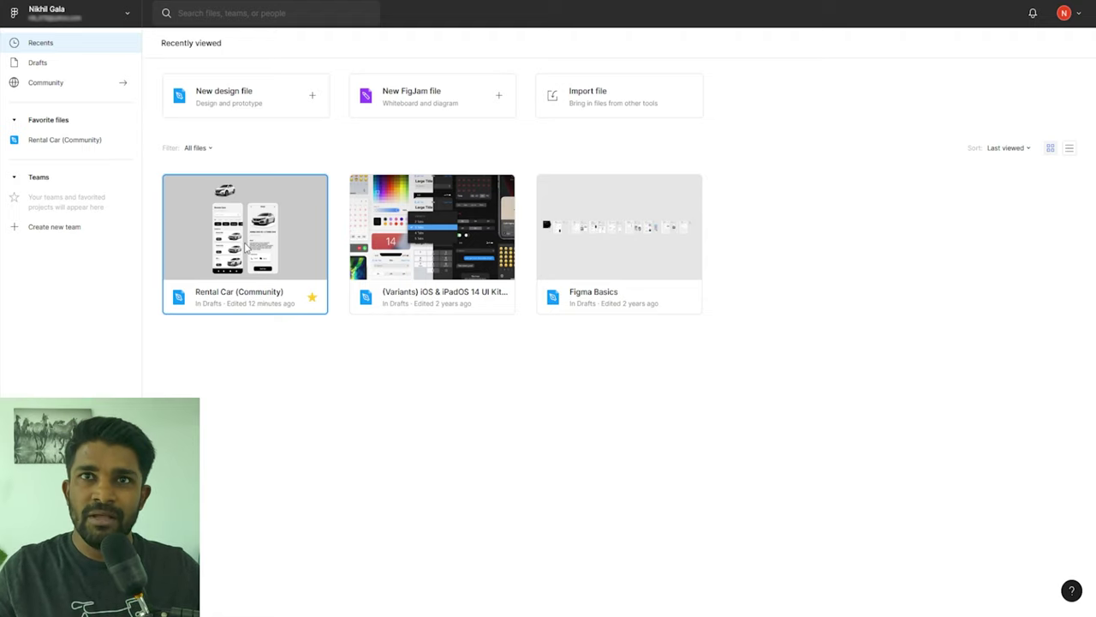
double_click(249, 240)
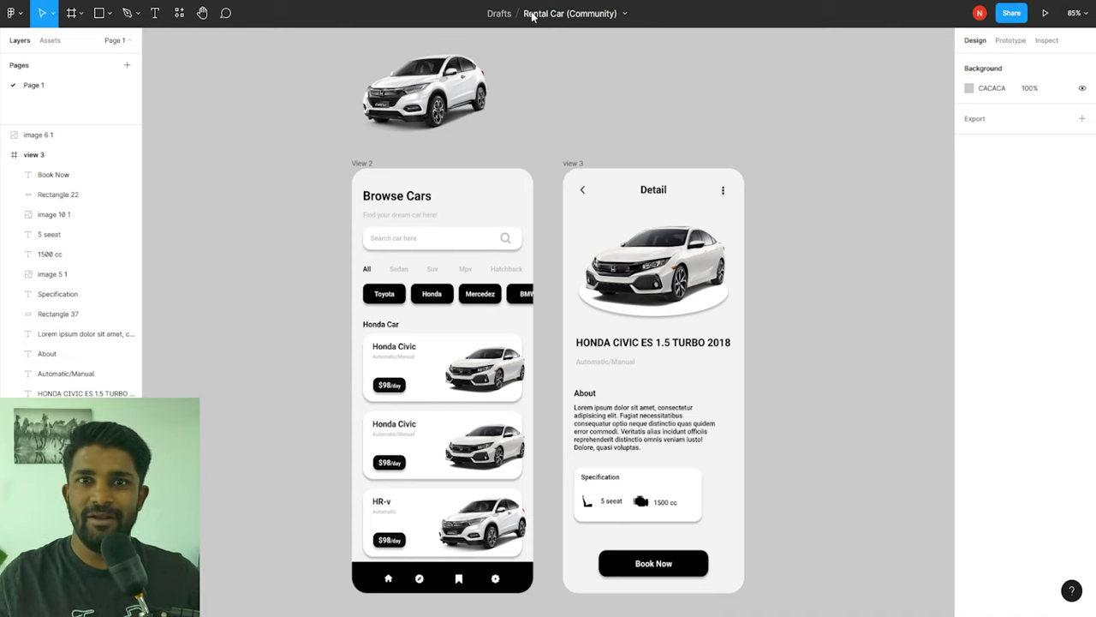
double_click(573, 17)
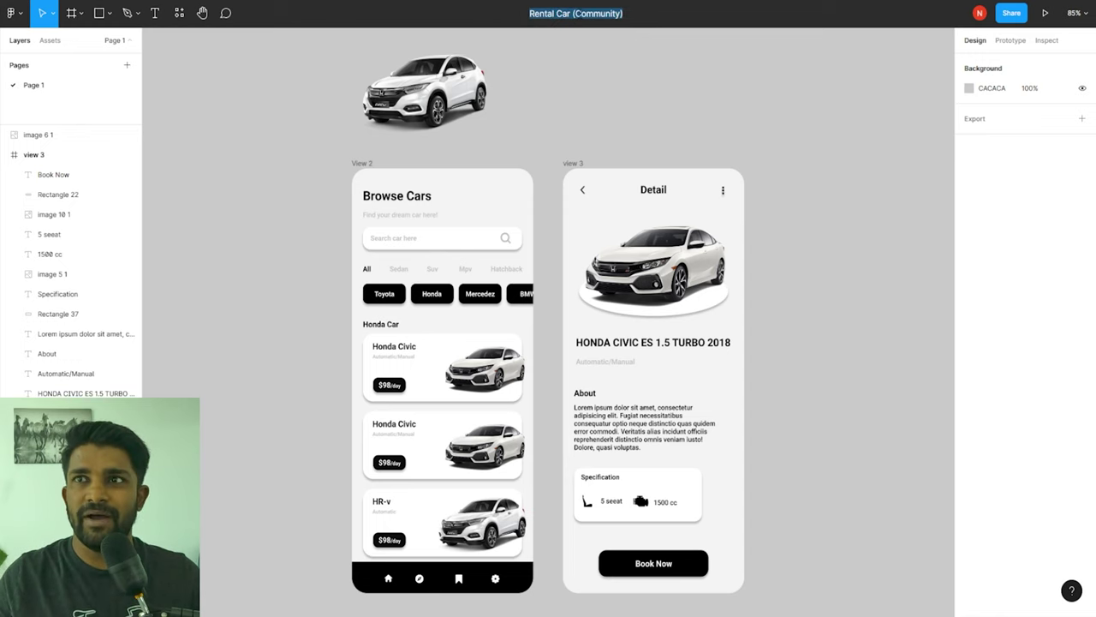
left_click_drag(604, 13, 576, 14)
key("Return")
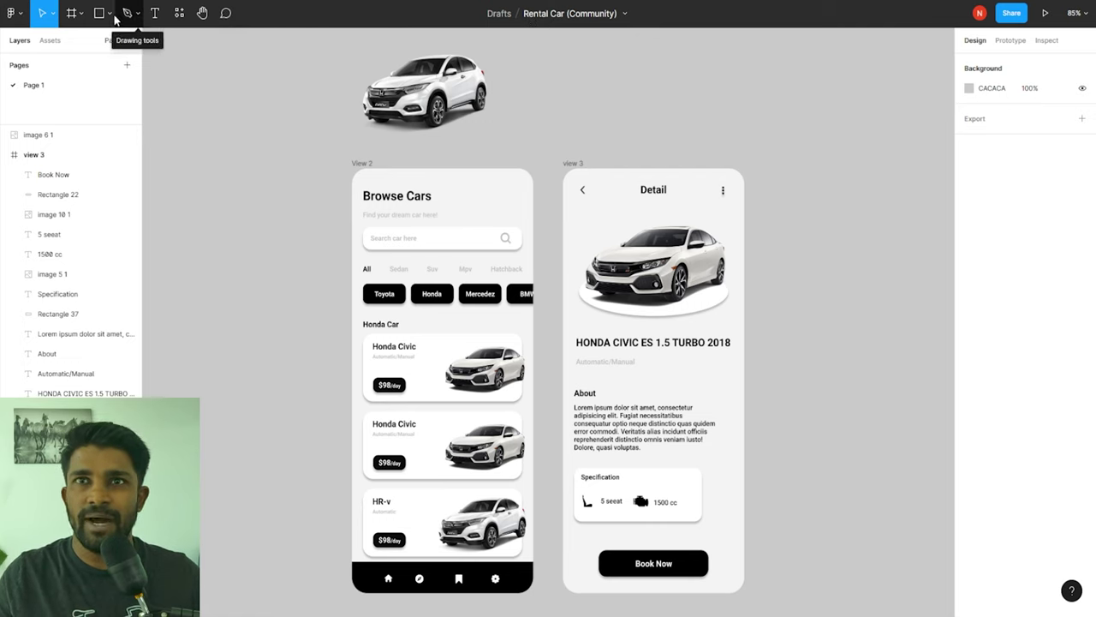
Step: Examine the available editing and plugin commands, the shape tools and the drawing tools
left_click(24, 15)
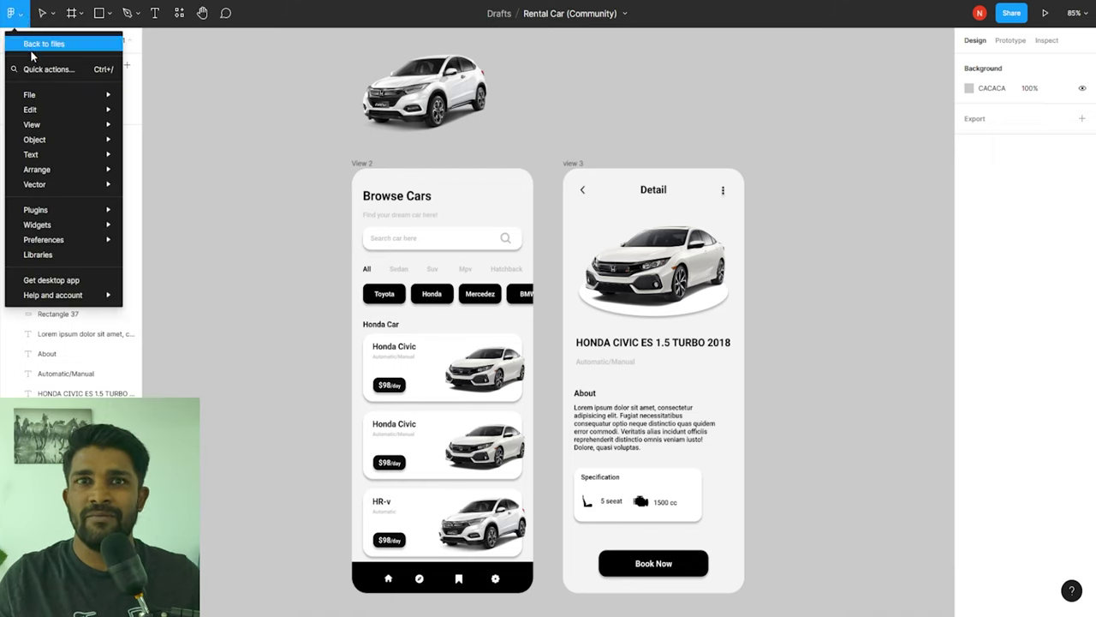
mouse_move(43, 100)
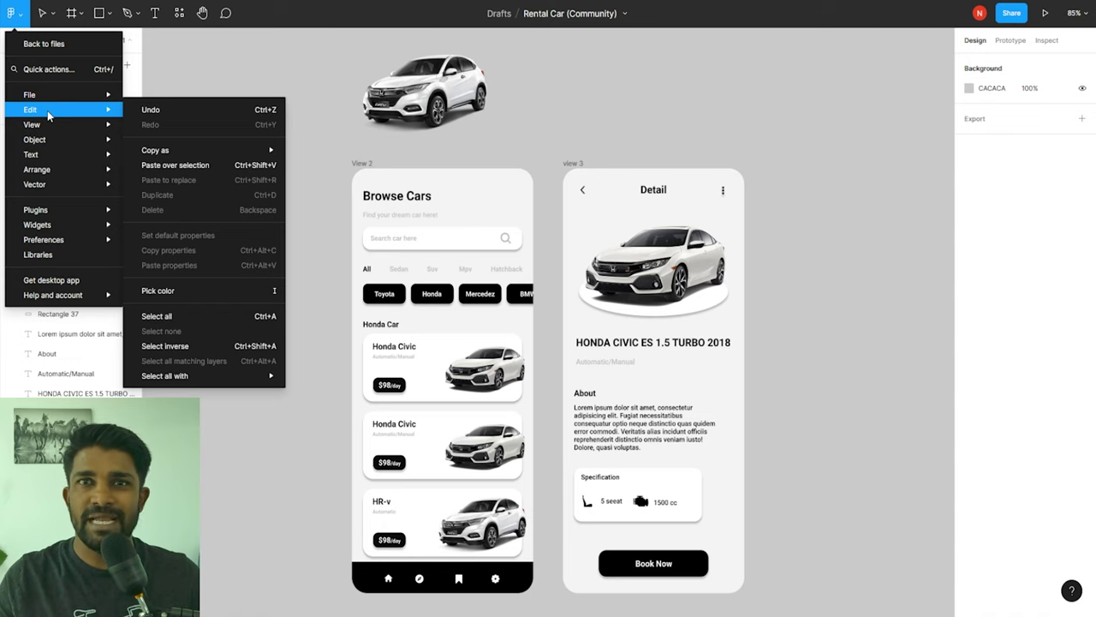
mouse_move(54, 215)
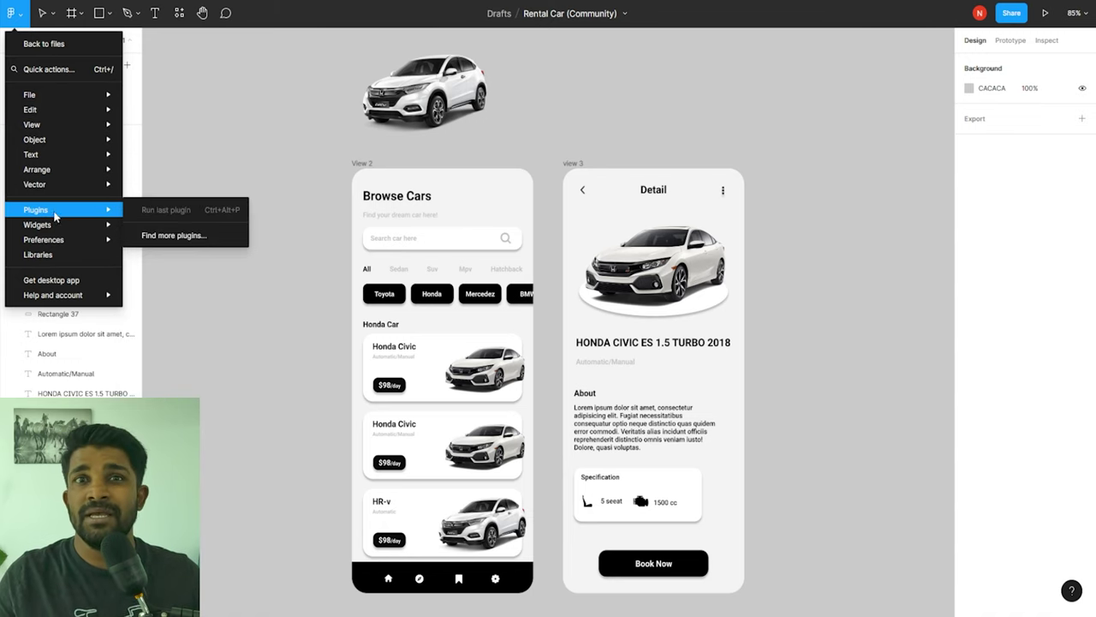
left_click(188, 72)
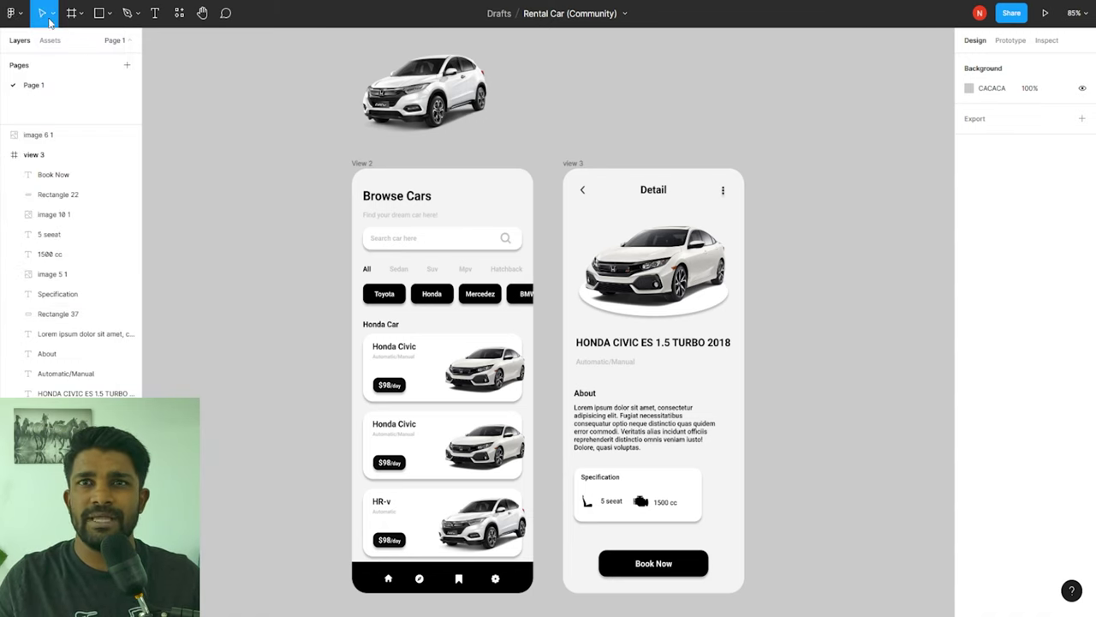
left_click(110, 16)
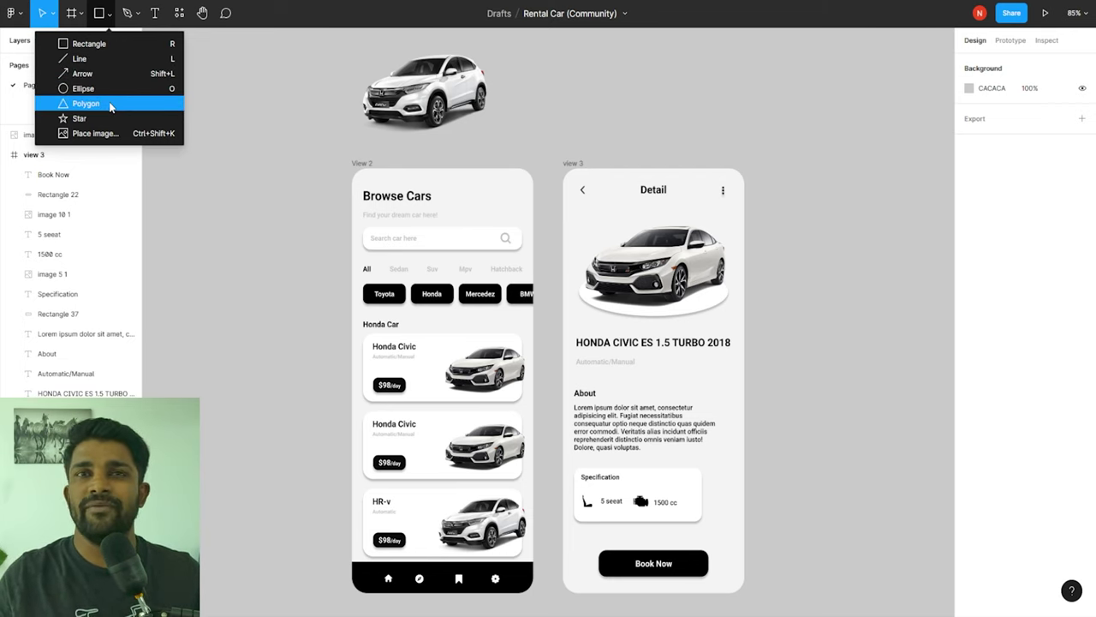
left_click(144, 25)
left_click(139, 15)
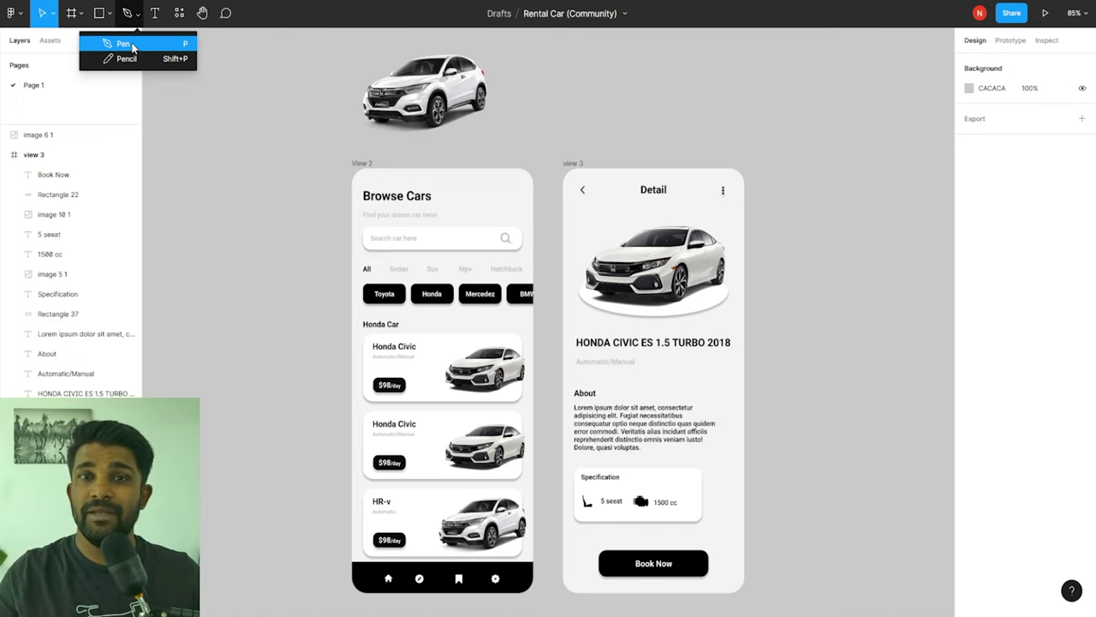
left_click(207, 133)
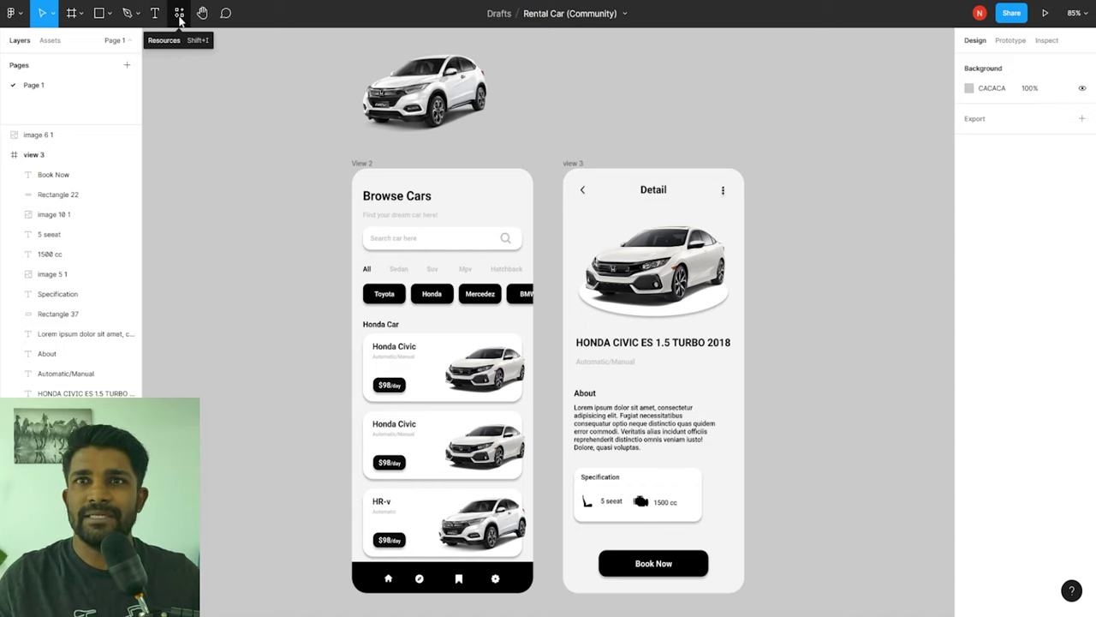
Step: Examine the resources offered for the file, including components, community plugins and libraries, and close them
left_click(180, 19)
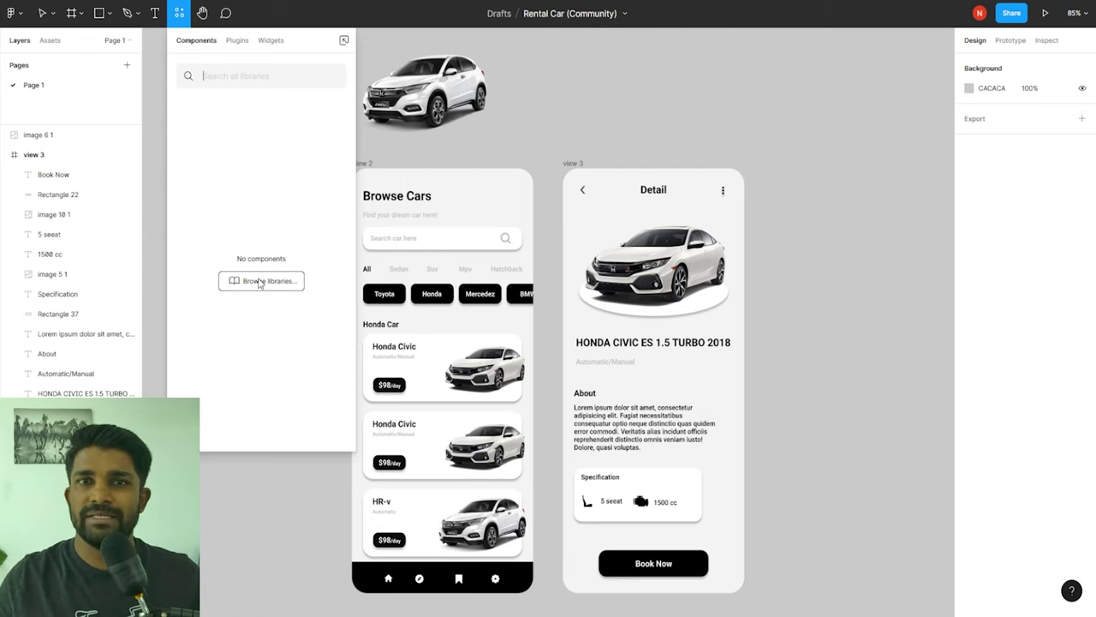
left_click(238, 42)
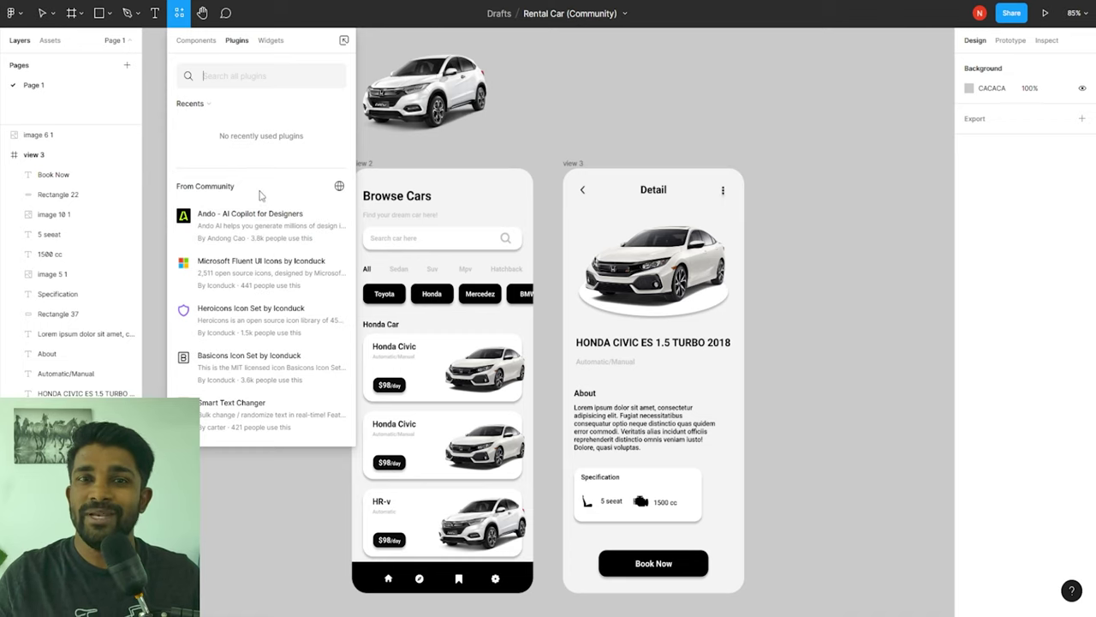
left_click(263, 73)
left_click(196, 41)
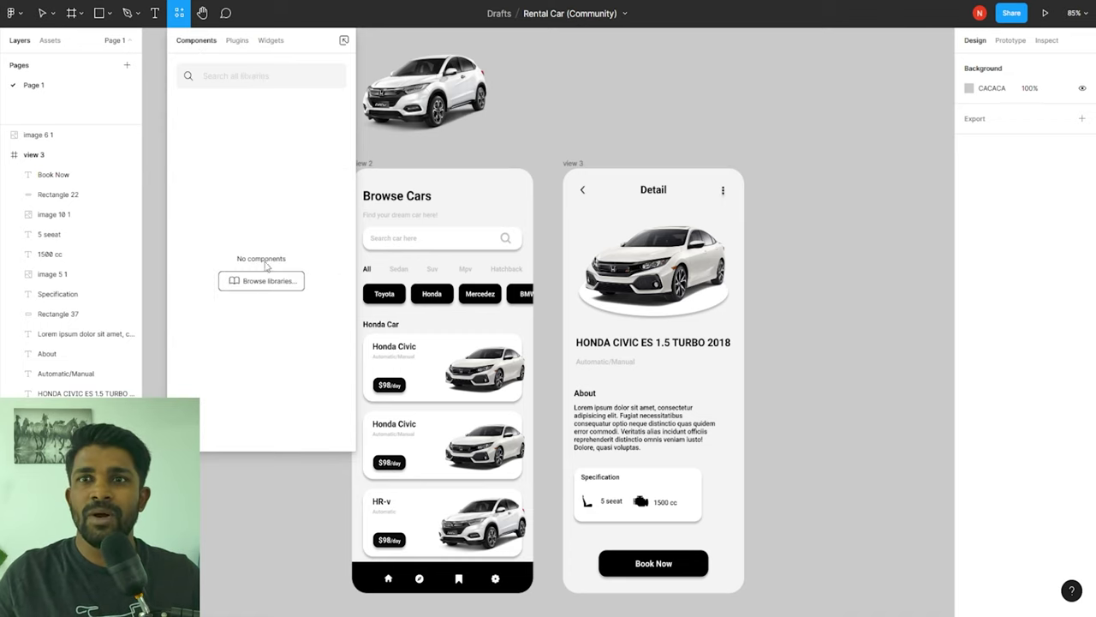
left_click(255, 285)
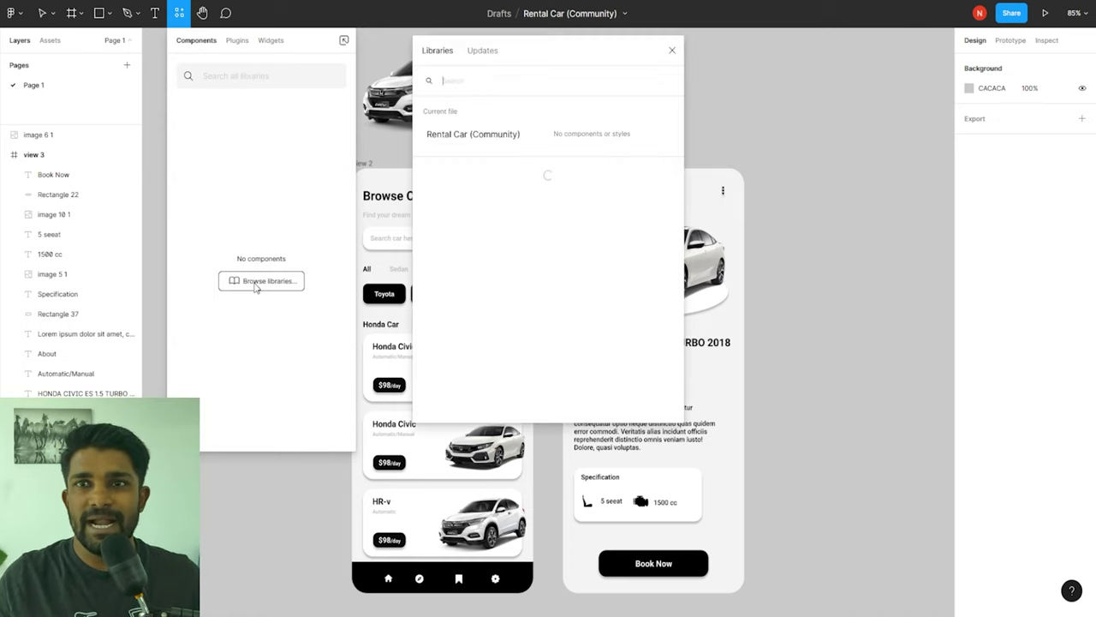
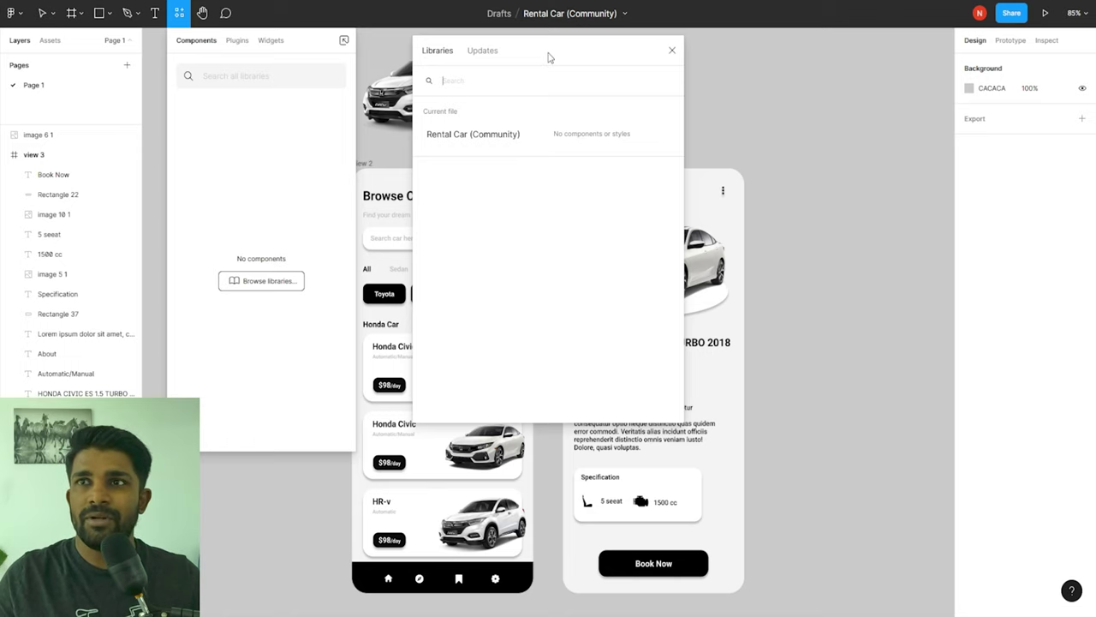
left_click_drag(540, 49, 550, 82)
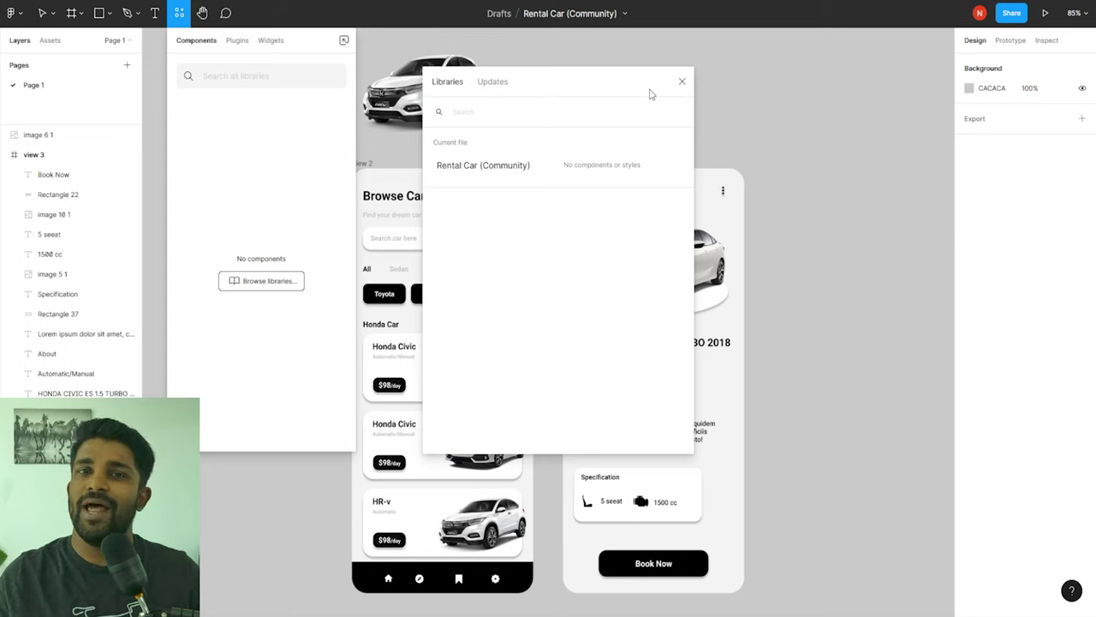
left_click(680, 83)
key("Escape")
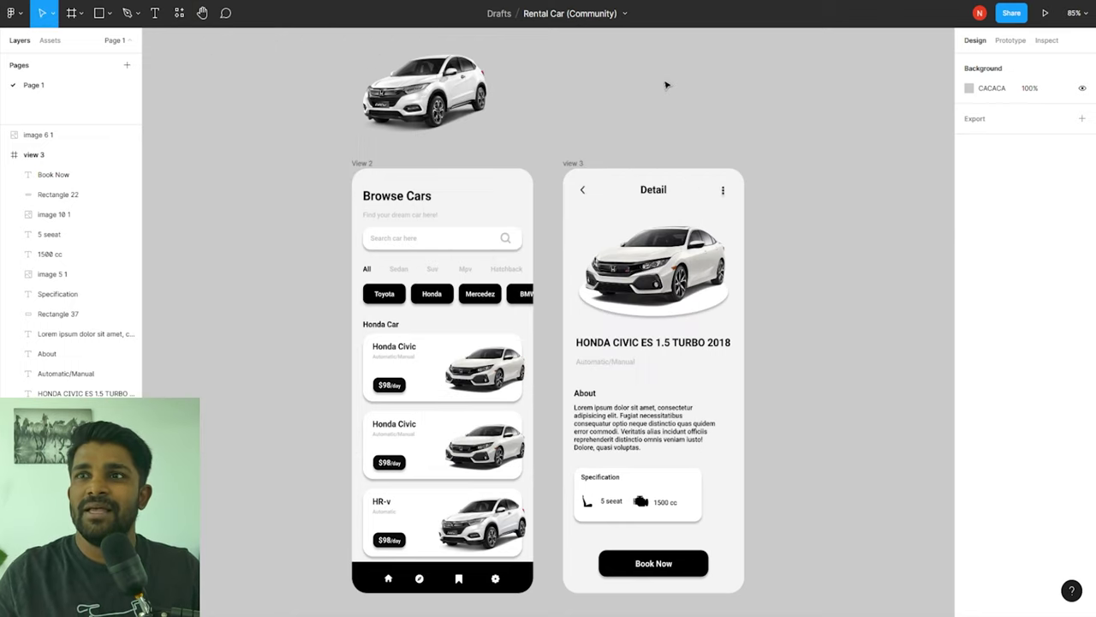
Step: Check the file's assets and team library, and return to the layer list
left_click(49, 41)
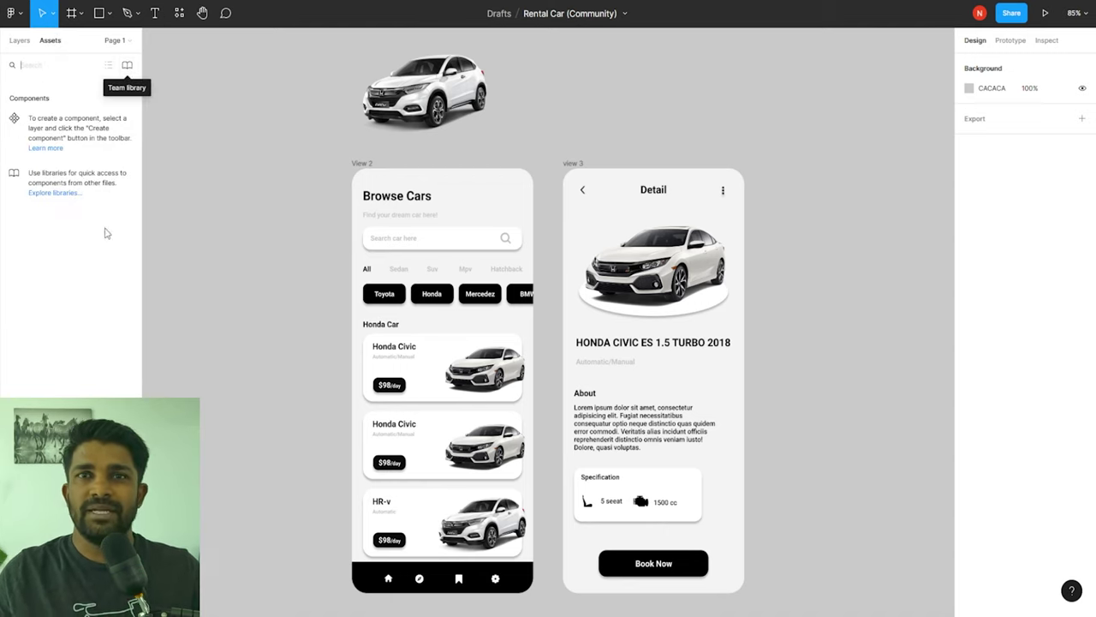
left_click(127, 68)
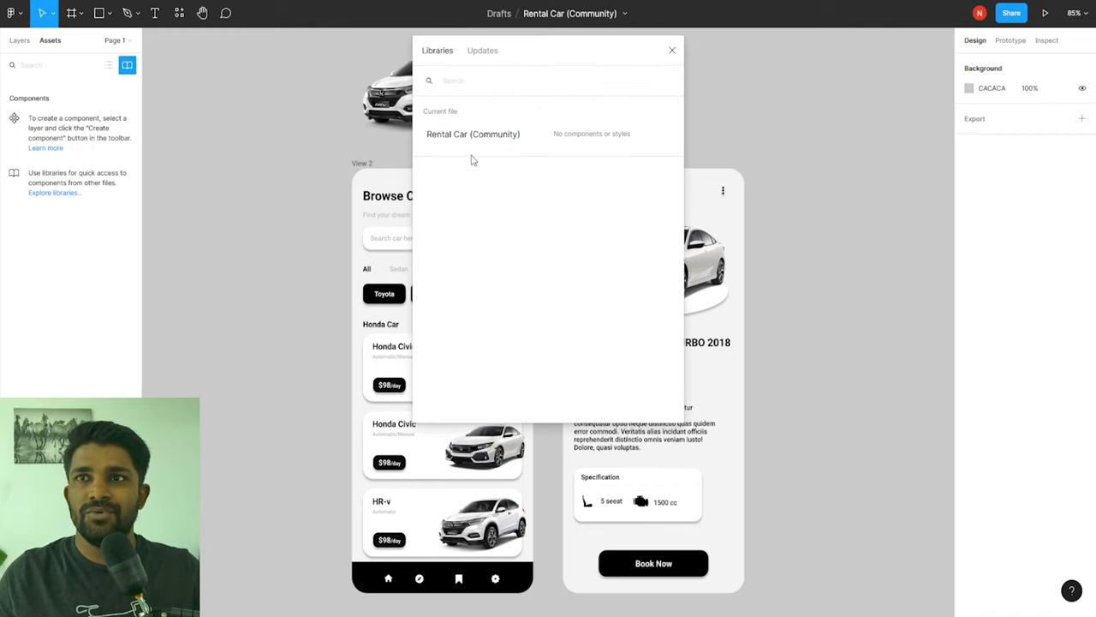
left_click(672, 51)
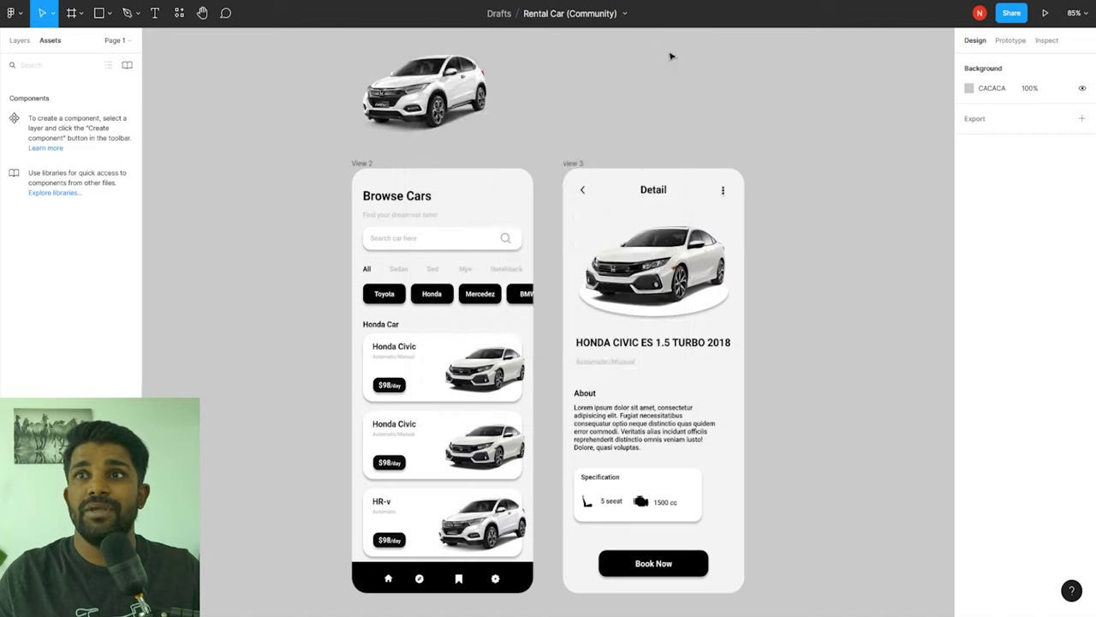
left_click(22, 43)
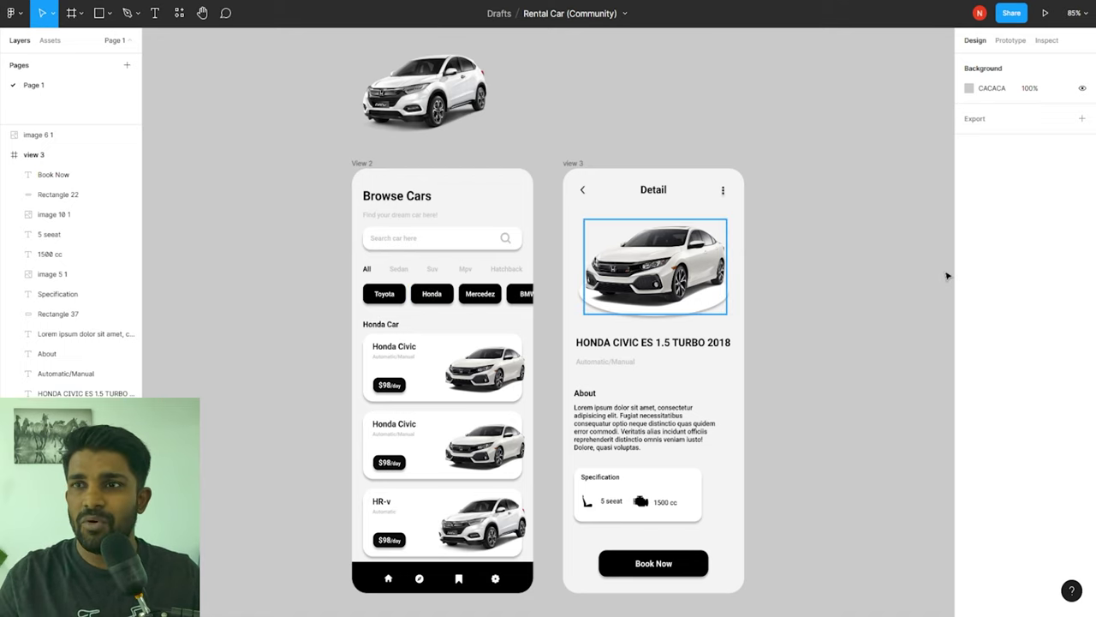
Step: Examine the extent of the canvas around the car screens and the layers that make up view 3 and View 2
scroll(533, 302, "down", 3)
scroll(335, 321, "down", 5)
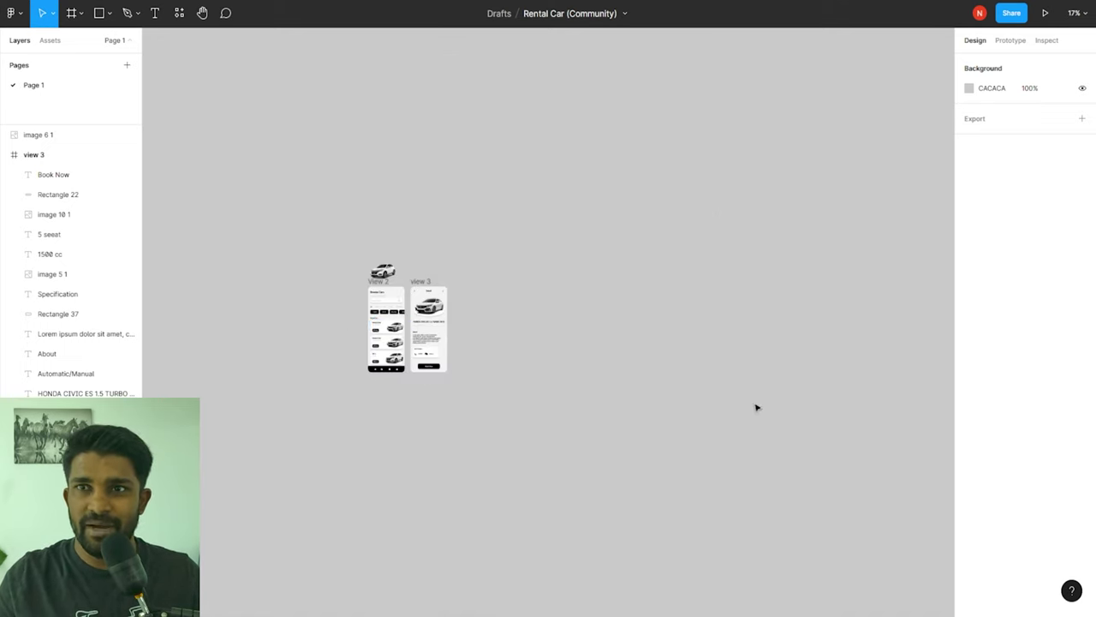
scroll(756, 406, "down", 2)
scroll(596, 369, "down", 4)
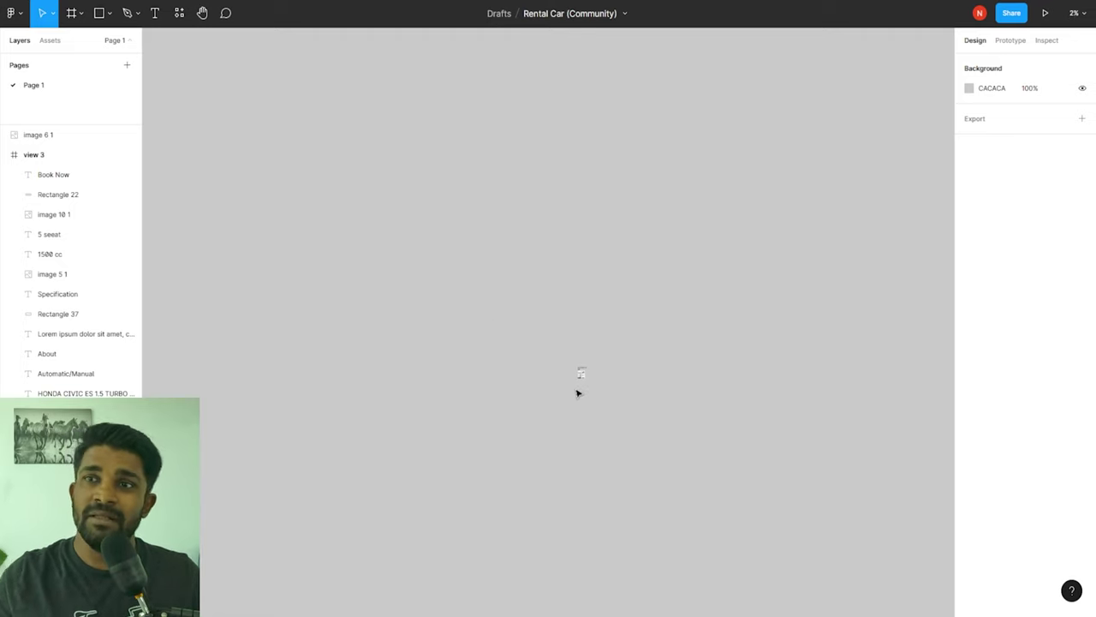
left_click_drag(655, 459, 617, 400)
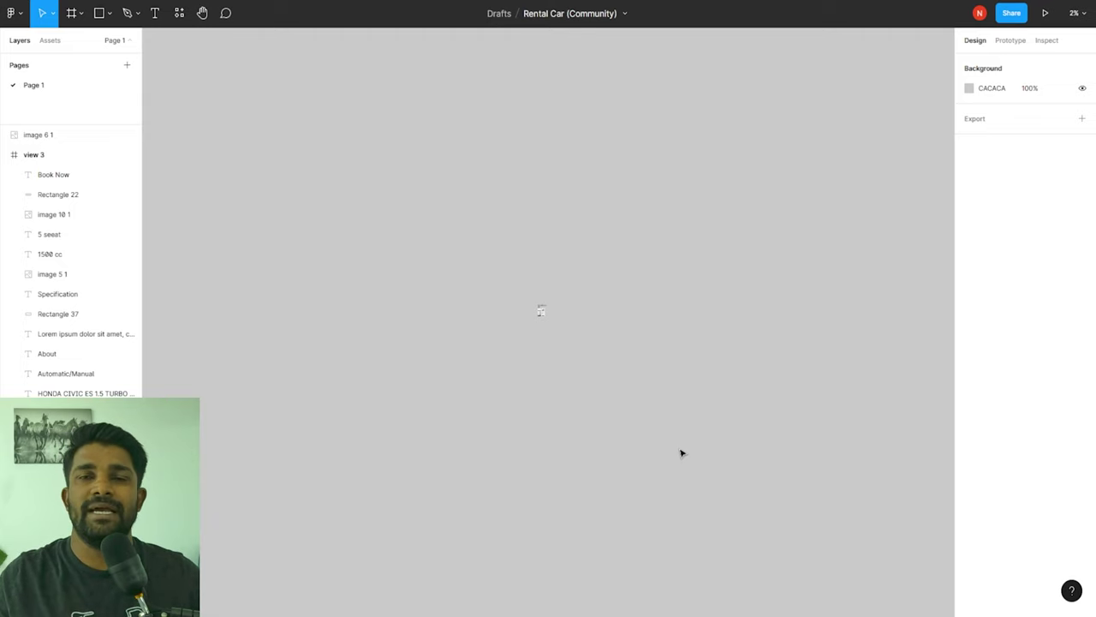
key("shift+1")
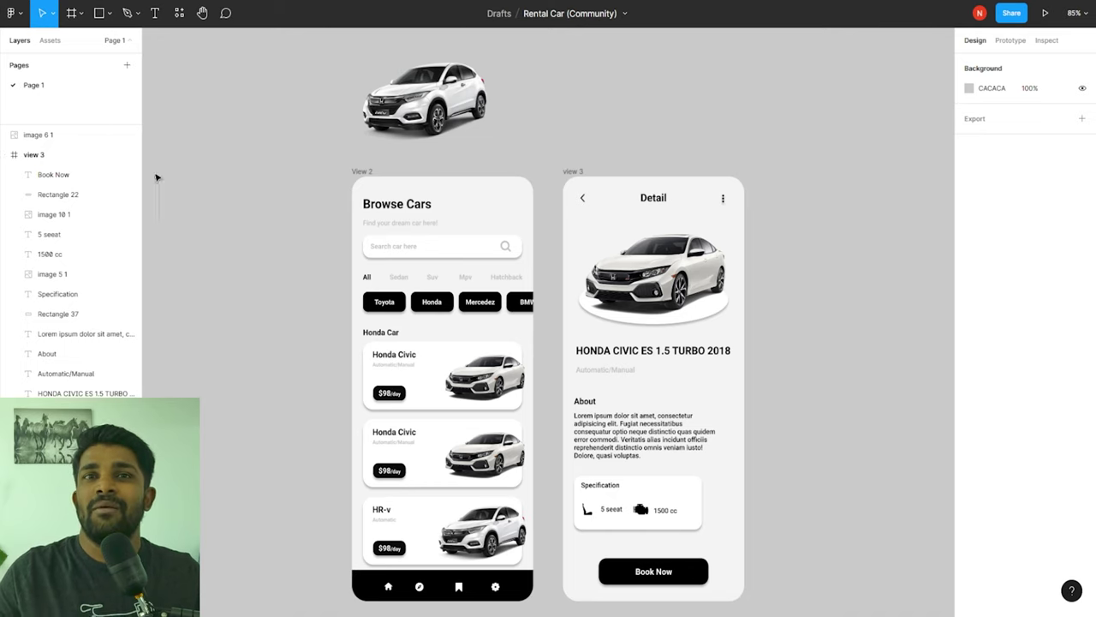
scroll(81, 317, "down", 10)
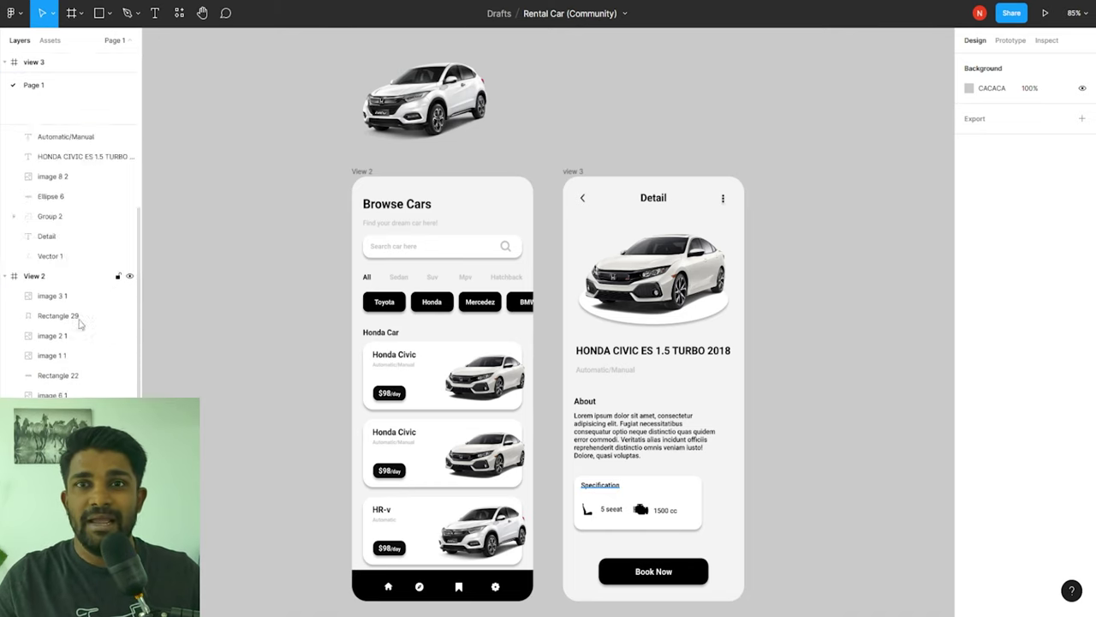
scroll(85, 351, "up", 8)
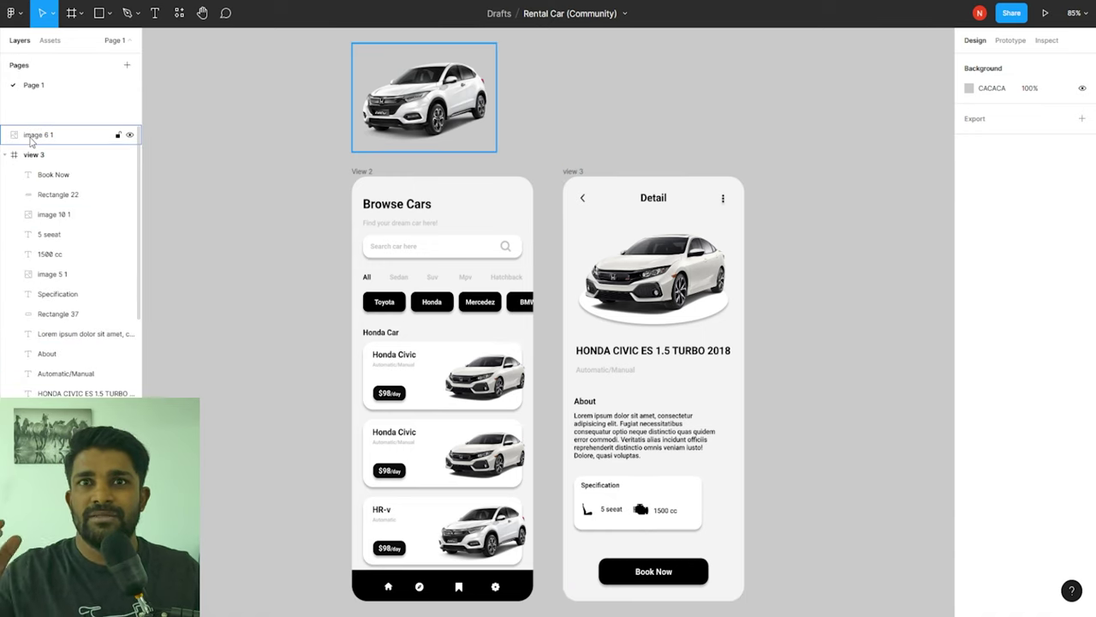
Step: Examine how the layers are nested inside view 3 and View 2 by collapsing and expanding both frames
scroll(74, 318, "down", 10)
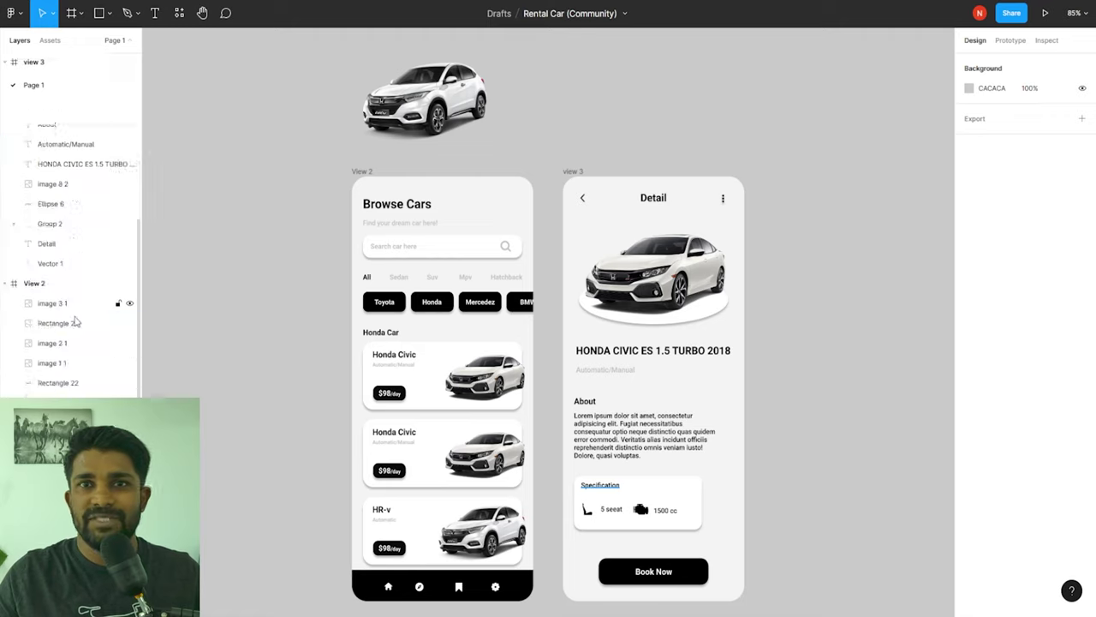
scroll(78, 328, "up", 10)
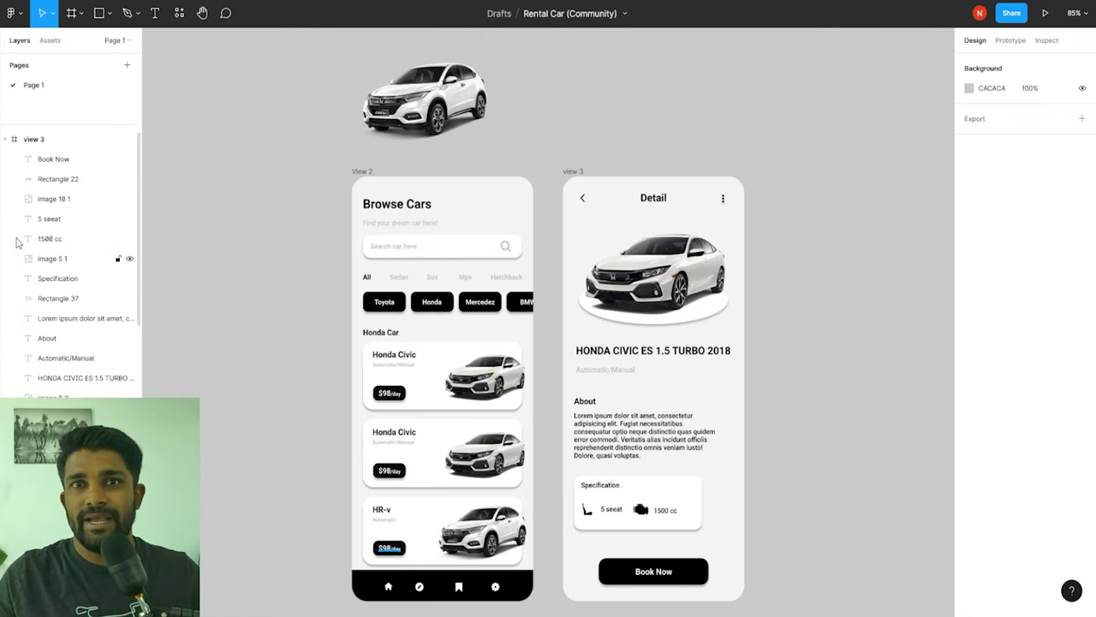
left_click(5, 145)
left_click(5, 146)
left_click(6, 163)
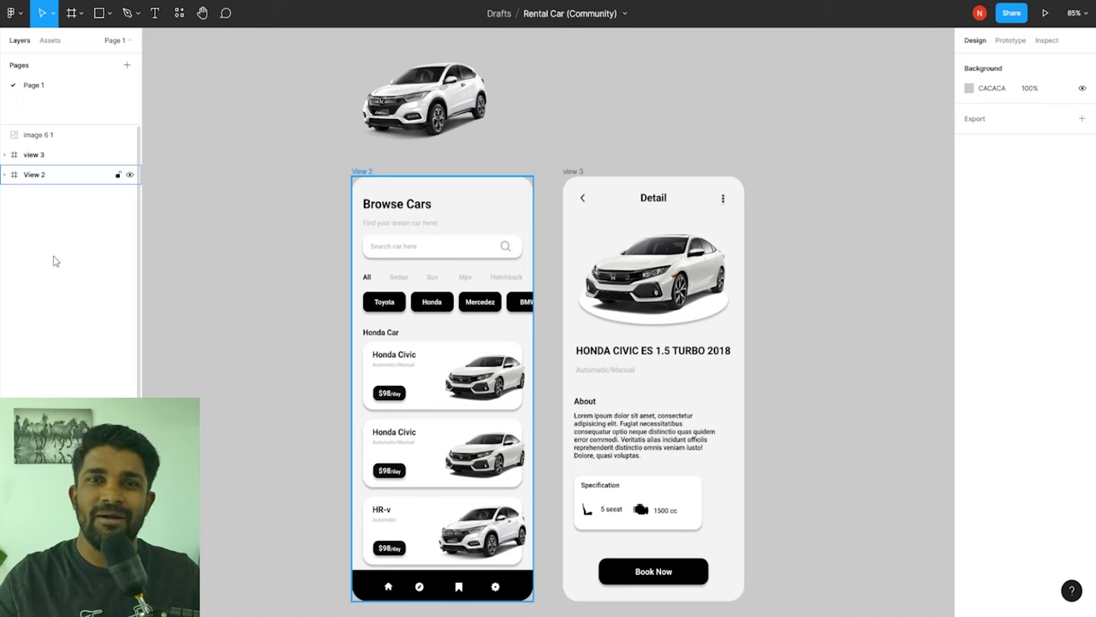
left_click(5, 155)
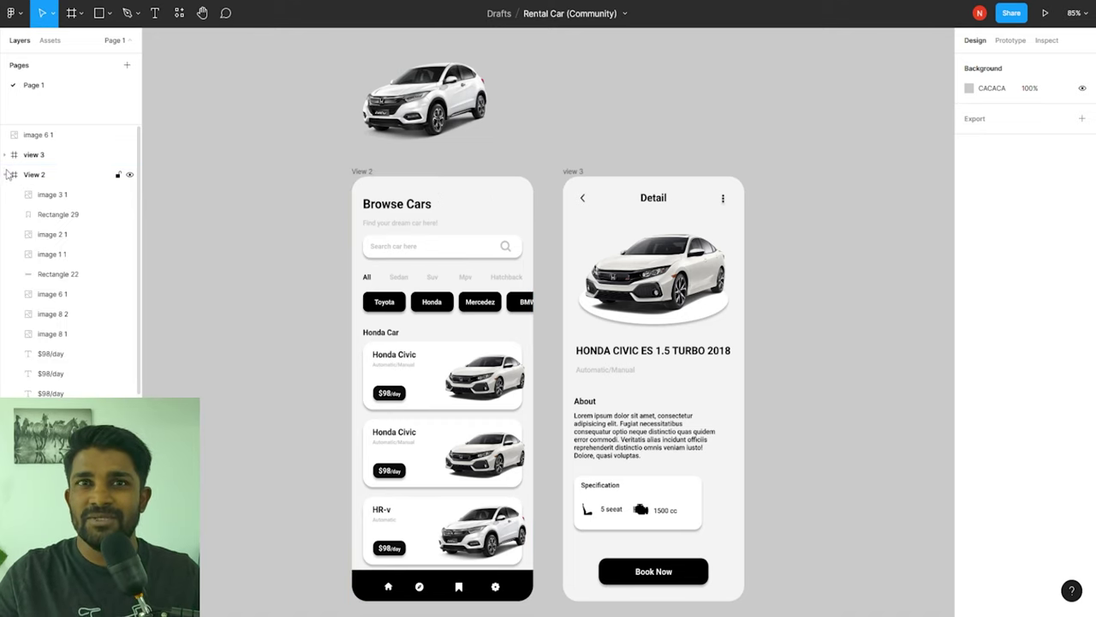
left_click(264, 235)
scroll(265, 235, "down", 2)
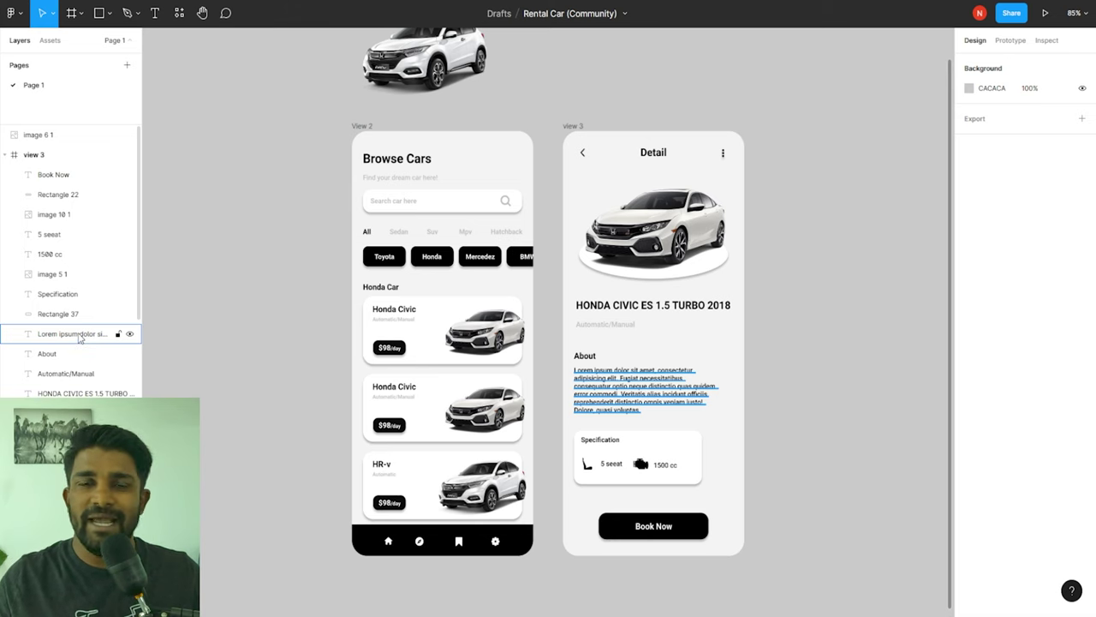
scroll(274, 323, "up", 1)
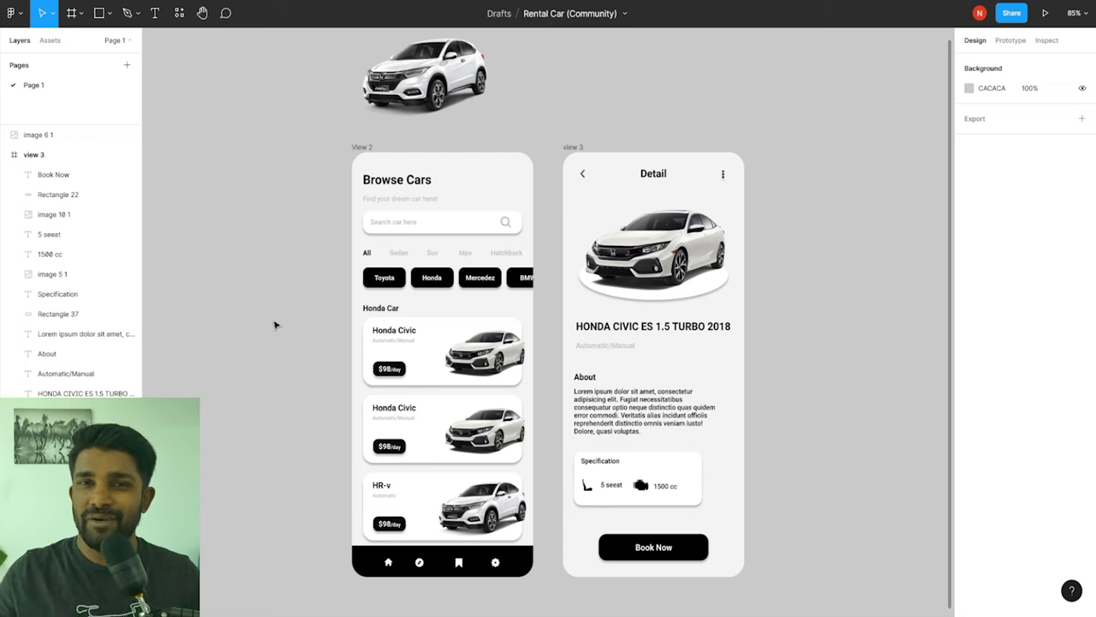
scroll(255, 321, "up", 1)
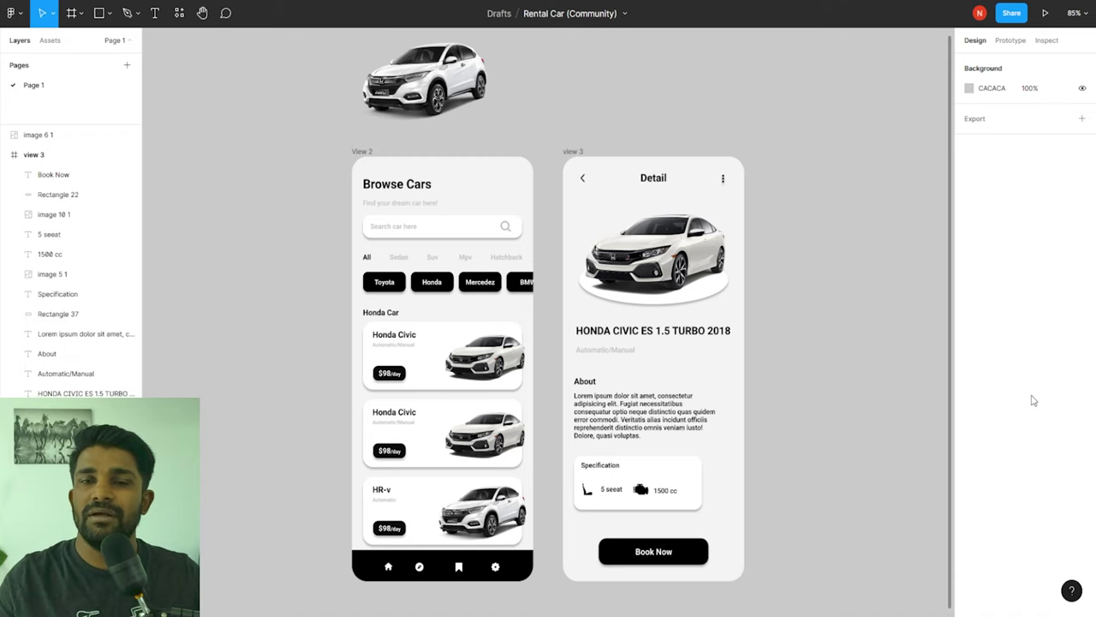
Step: Examine the design properties of the Browse Cars heading, the search placeholder text and the separate car image above View 2
left_click(406, 229)
left_click(398, 184)
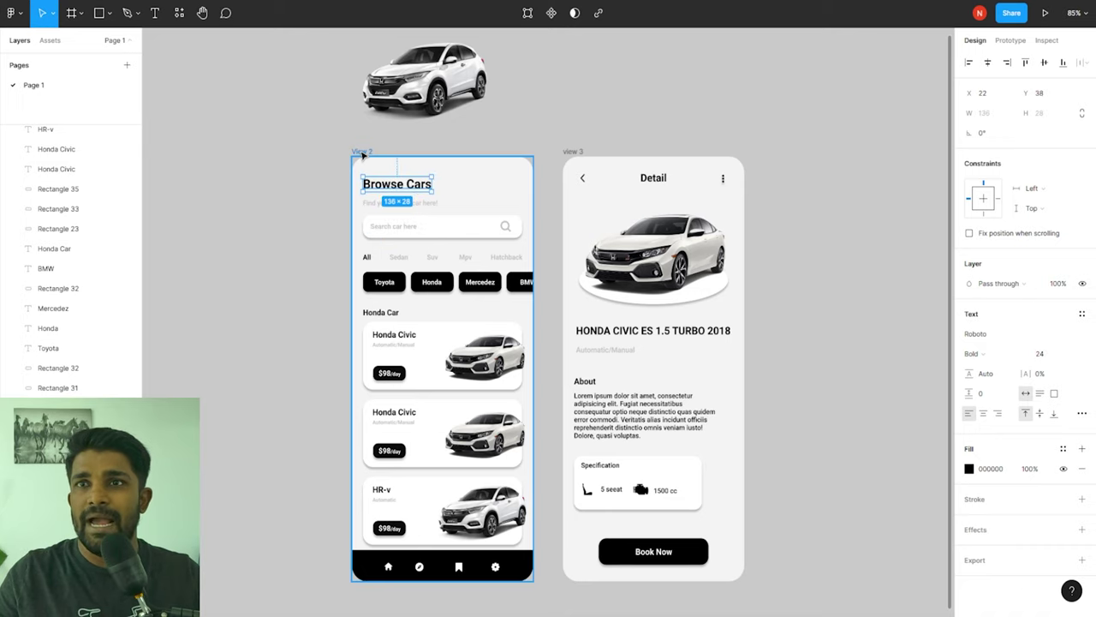
left_click(98, 15)
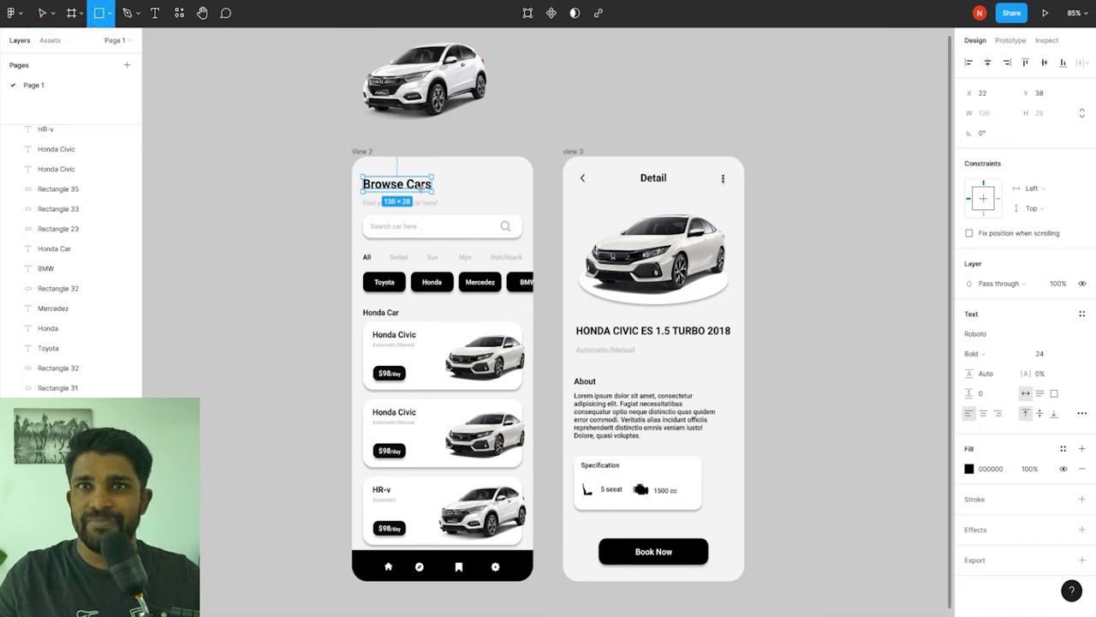
key("v")
left_click(394, 227)
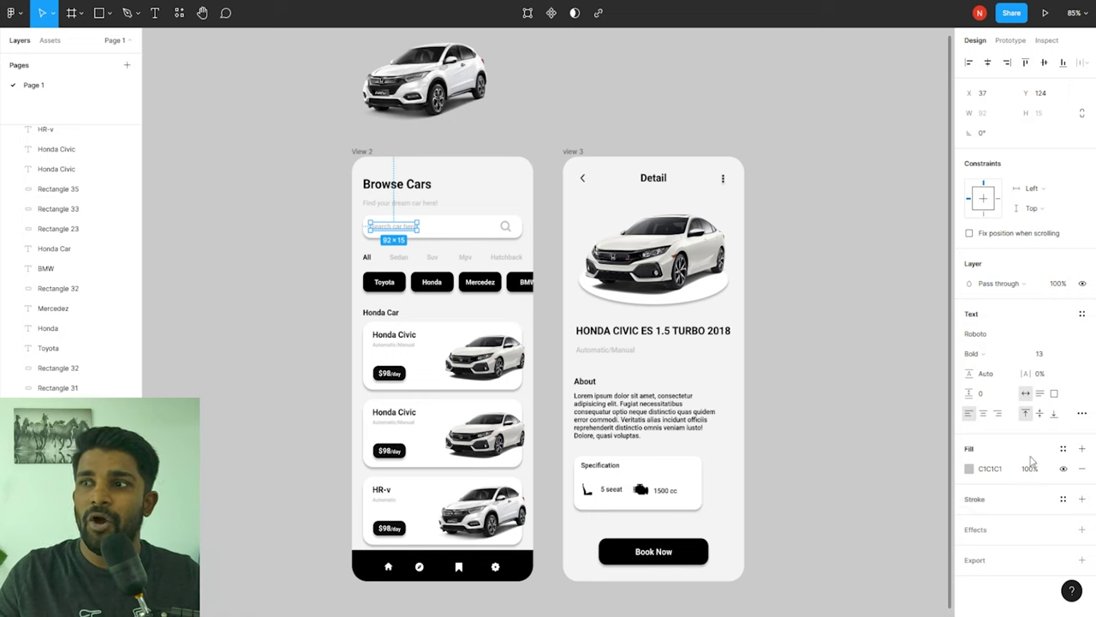
left_click(433, 86)
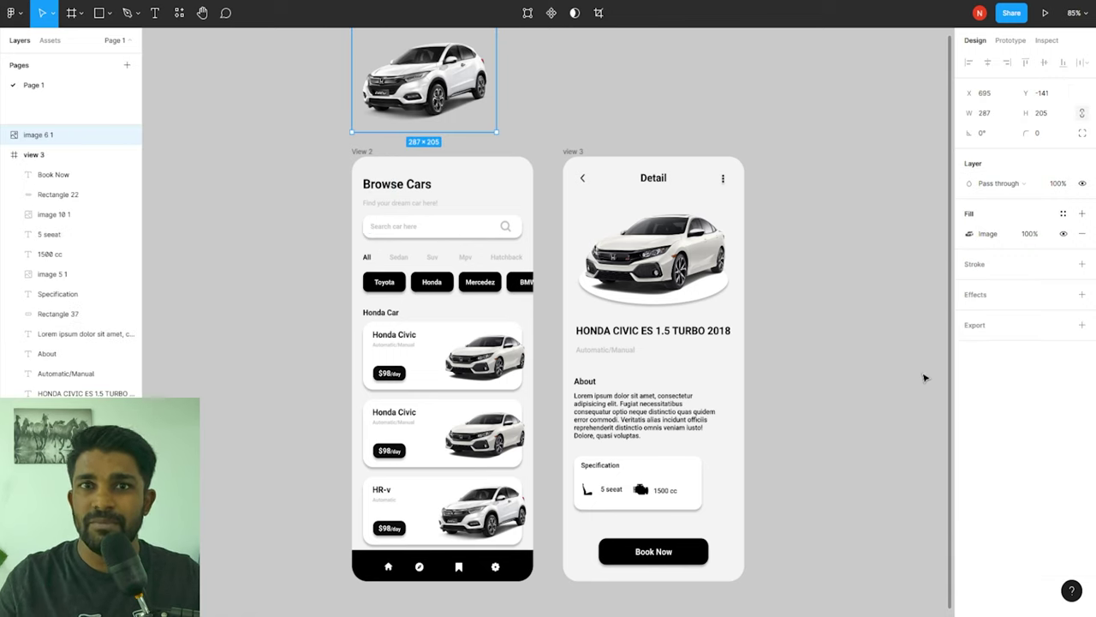
Step: Review the car image's prototype and inspect details, and inspect the Browse Cars heading and the tagline below it, measuring their spacing
left_click(1010, 41)
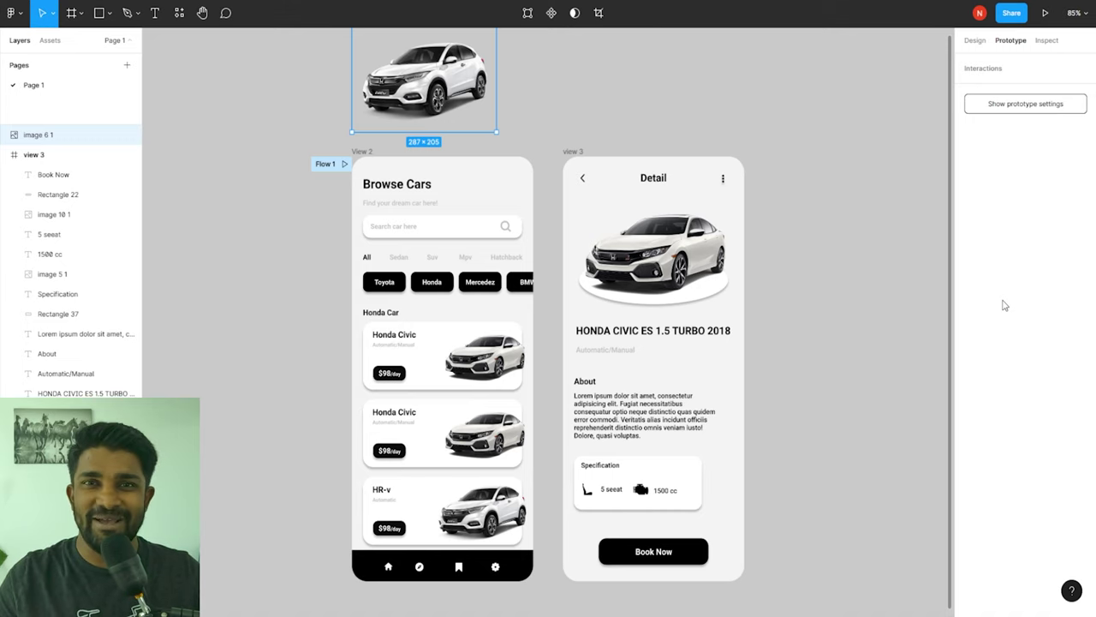
left_click(1049, 45)
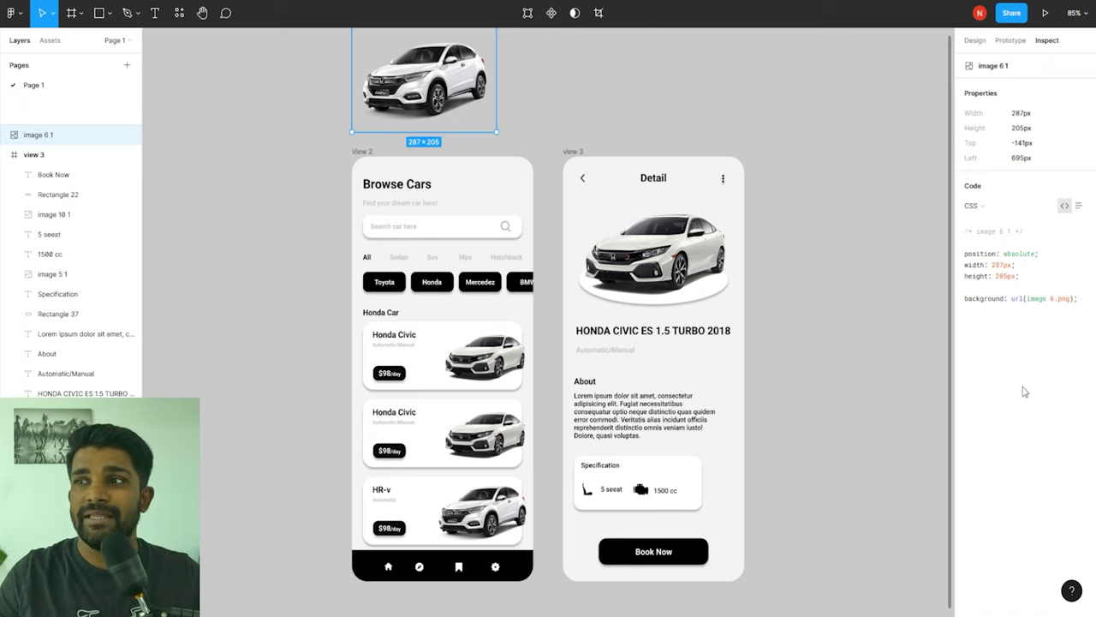
key("alt")
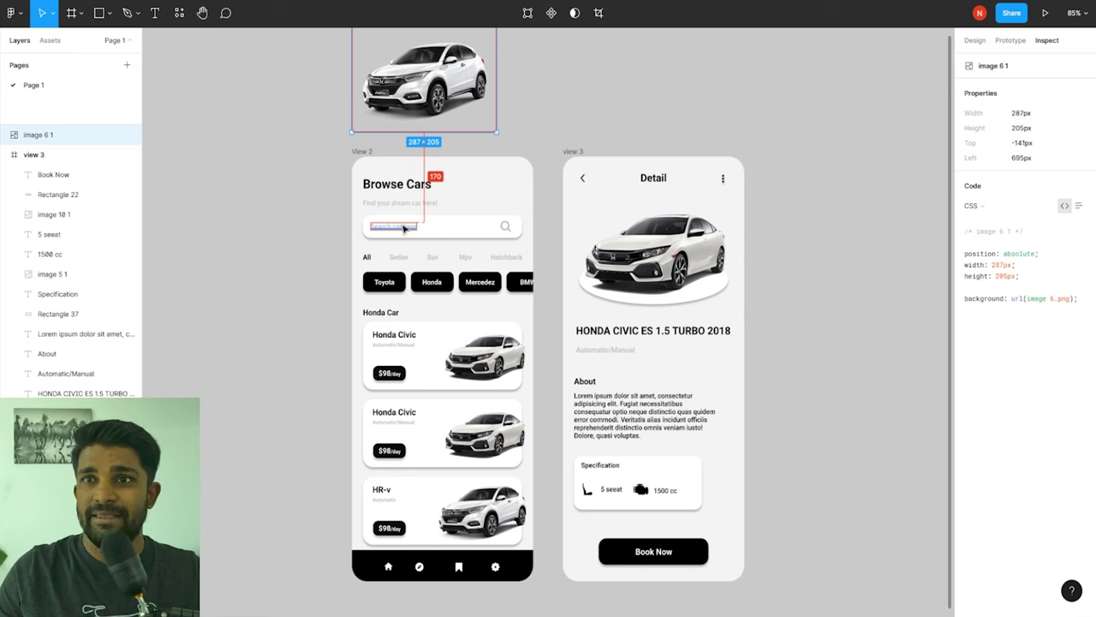
left_click(391, 193)
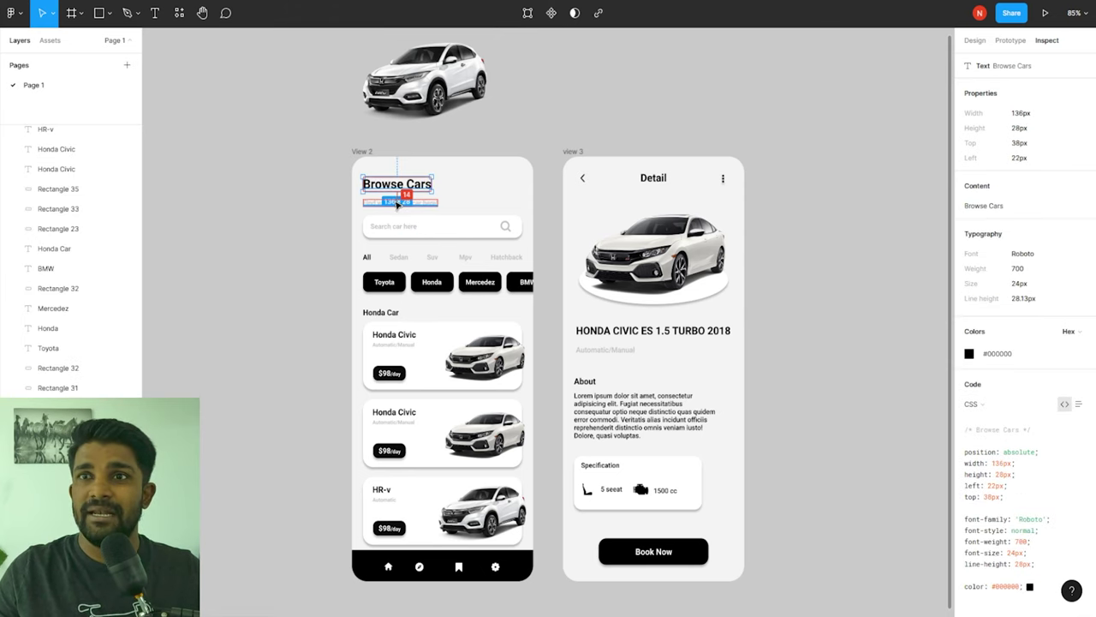
left_click(375, 206)
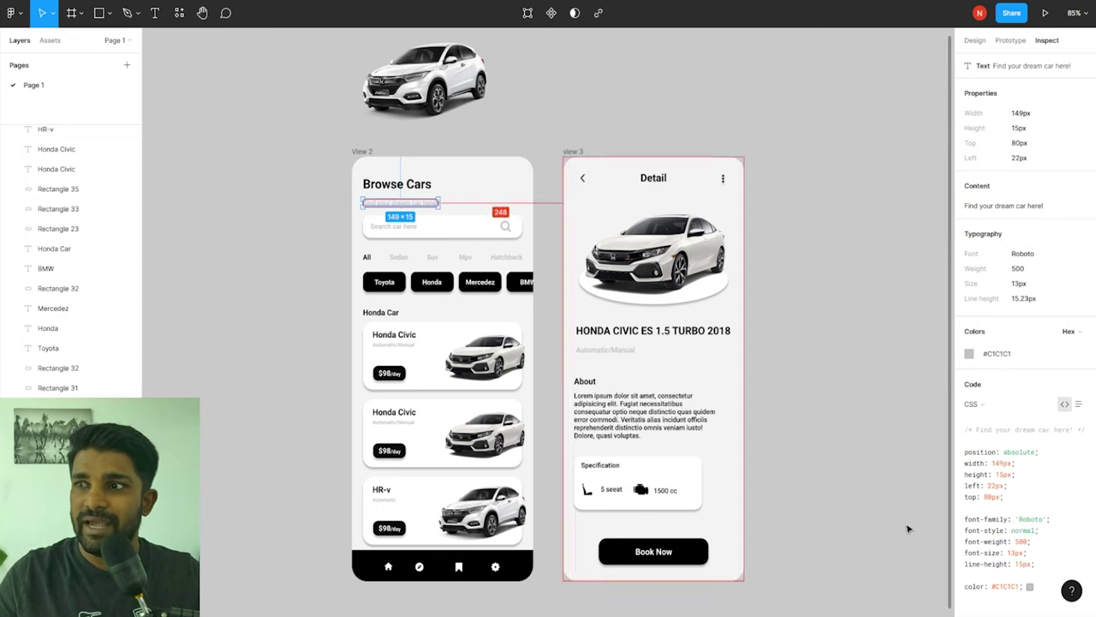
Step: View the tagline's generated code as iOS and as Android
scroll(1025, 454, "down", 1)
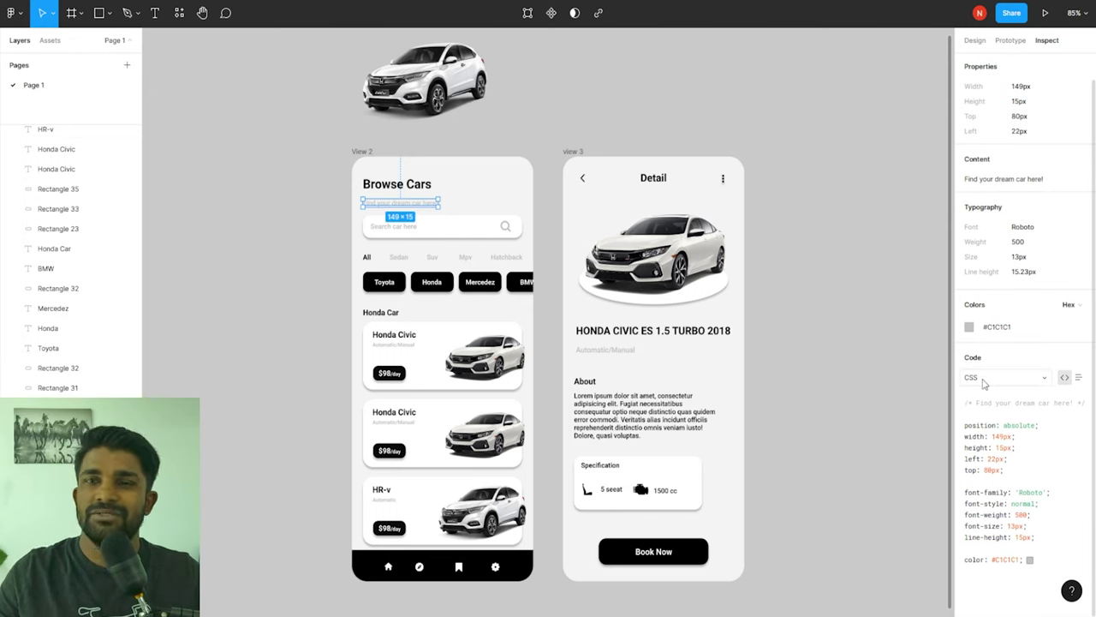
left_click(983, 383)
left_click(991, 393)
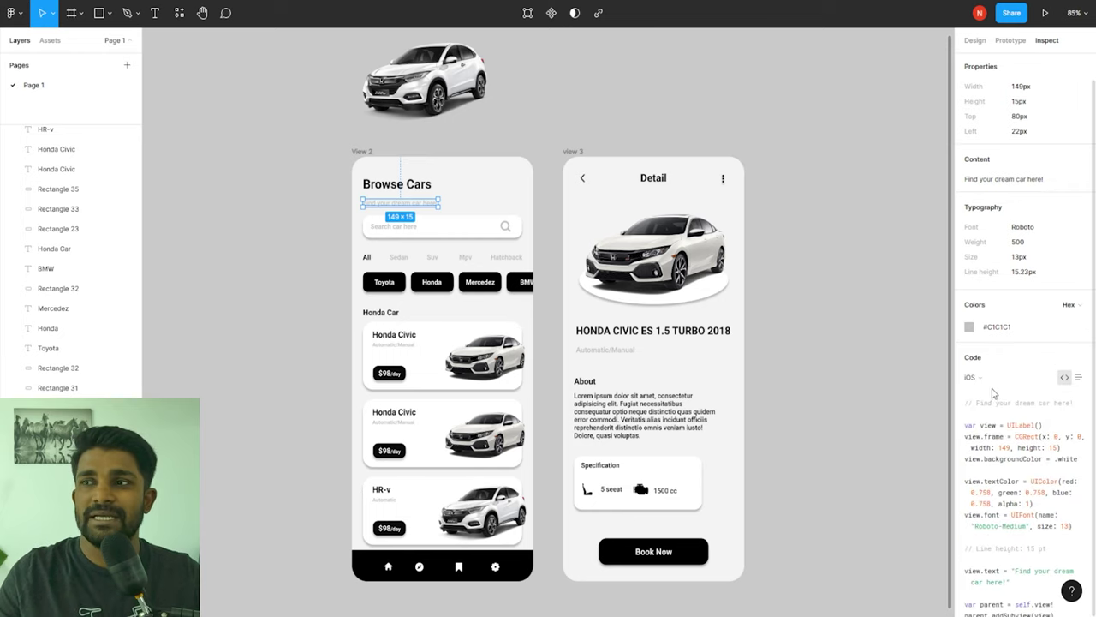
left_click(991, 386)
left_click(993, 393)
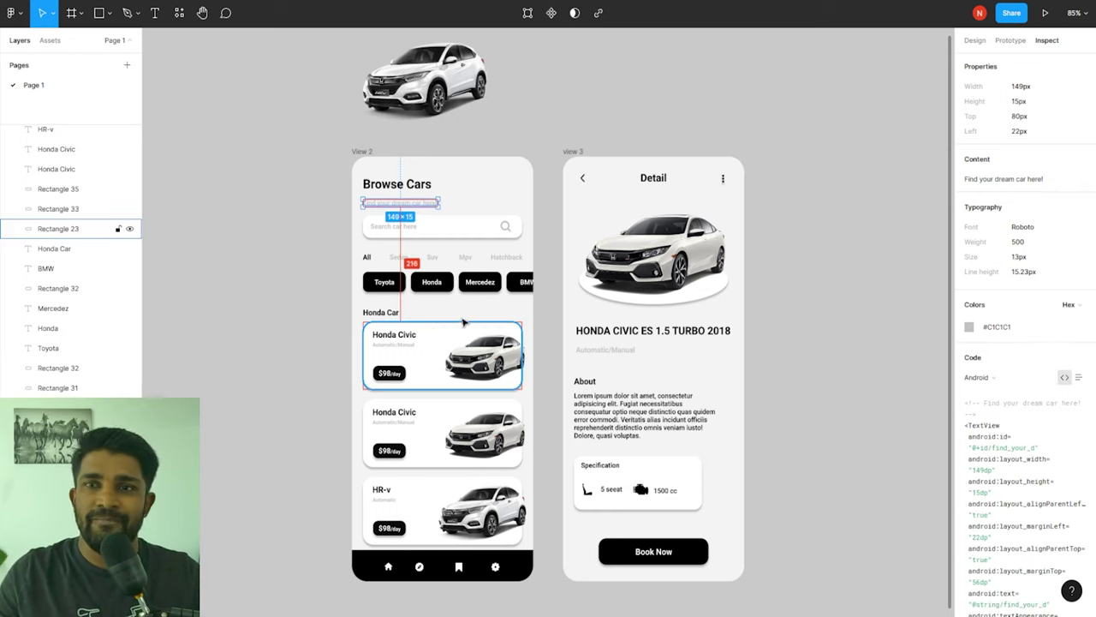
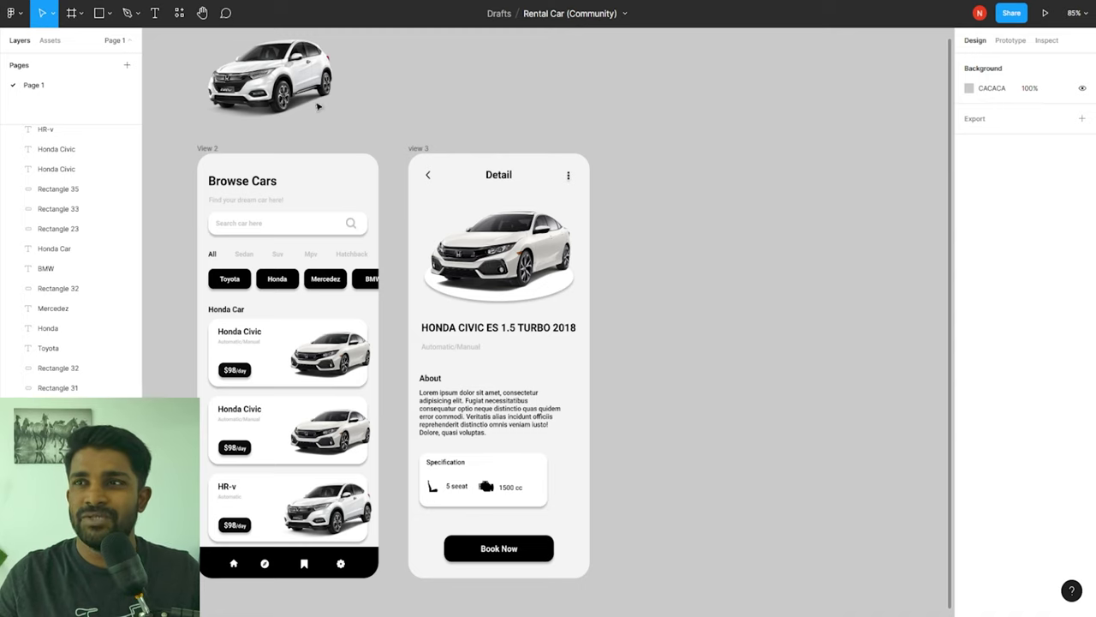
Step: Add an iPhone 11 Pro Max frame and place it beside view 3, with its top edge level with the other screens
left_click(74, 13)
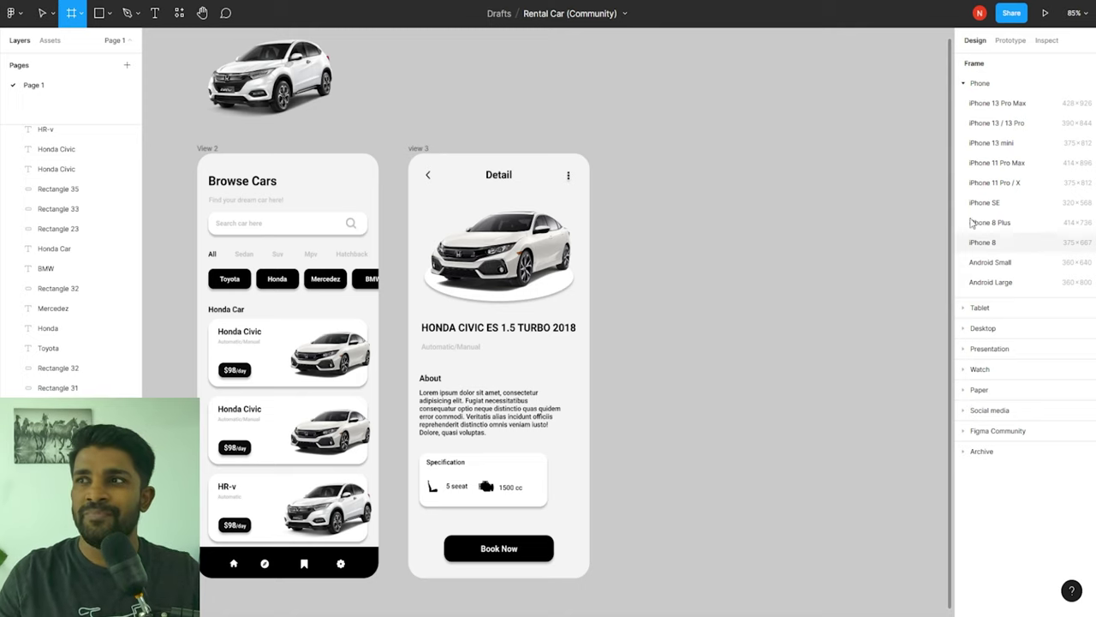
left_click(996, 161)
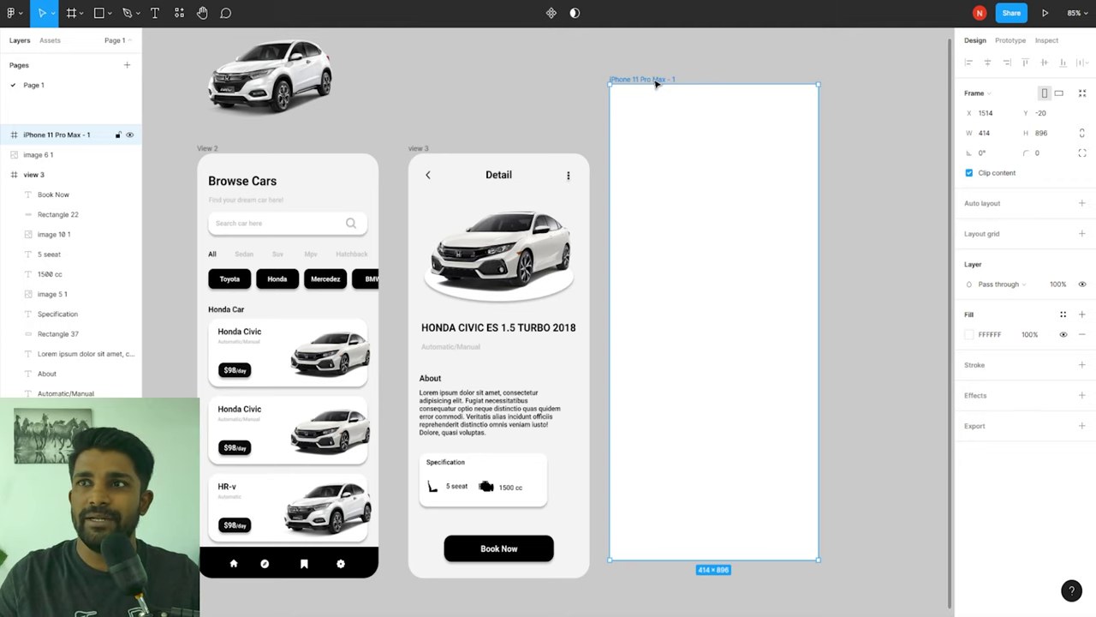
left_click_drag(657, 82, 679, 152)
Step: Round the corners of the iPhone 11 Pro Max frame to a radius of 32
scroll(746, 249, "down", 2)
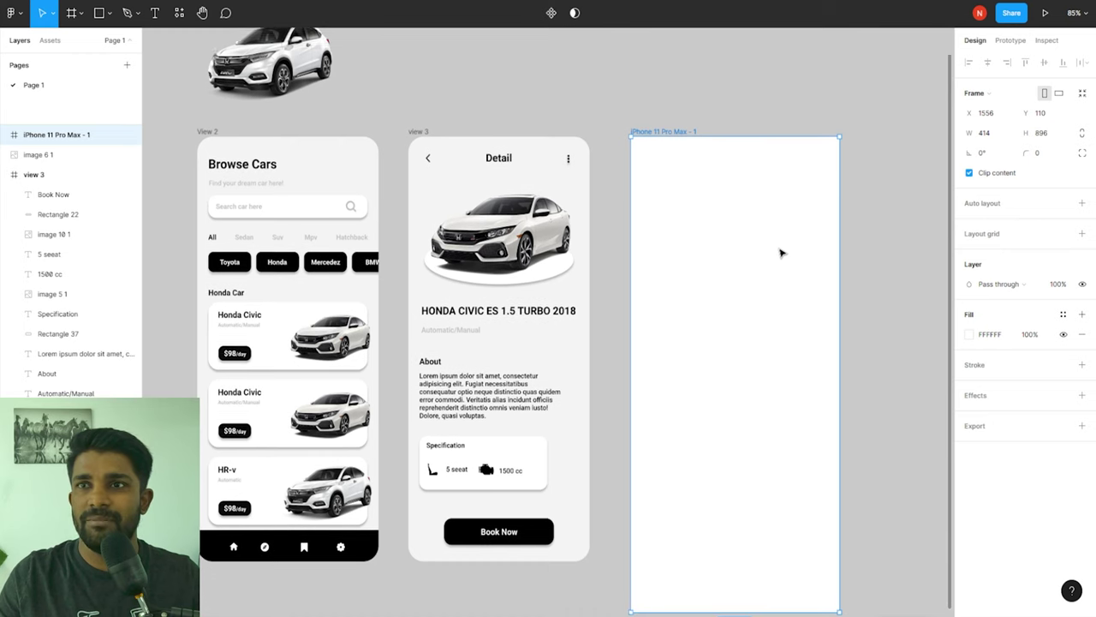
scroll(781, 253, "down", 1)
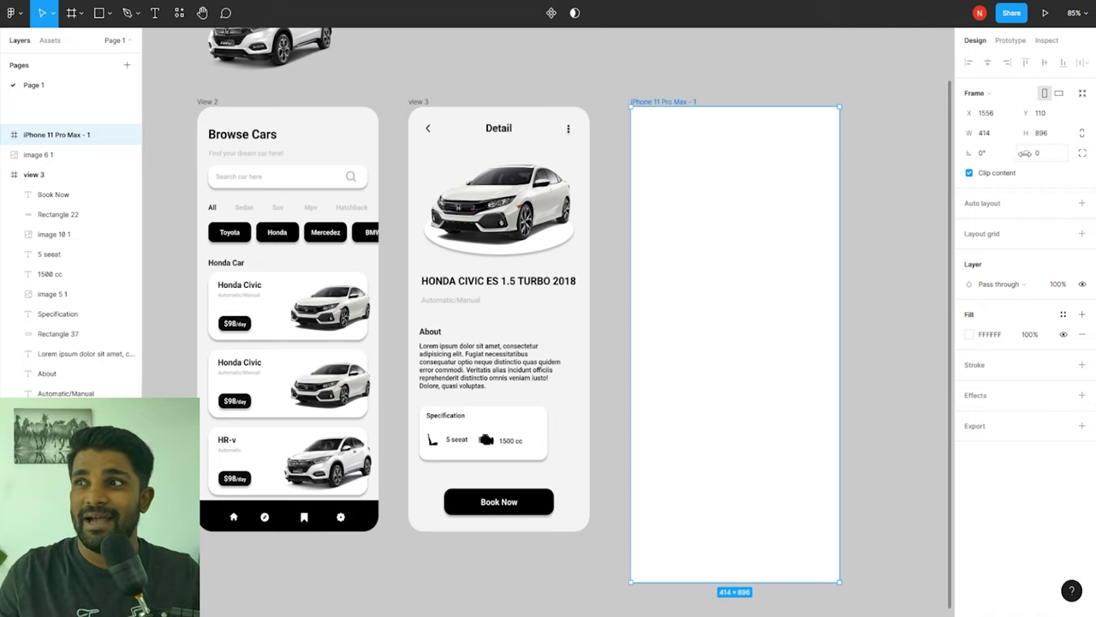
left_click_drag(1025, 154, 254, 157)
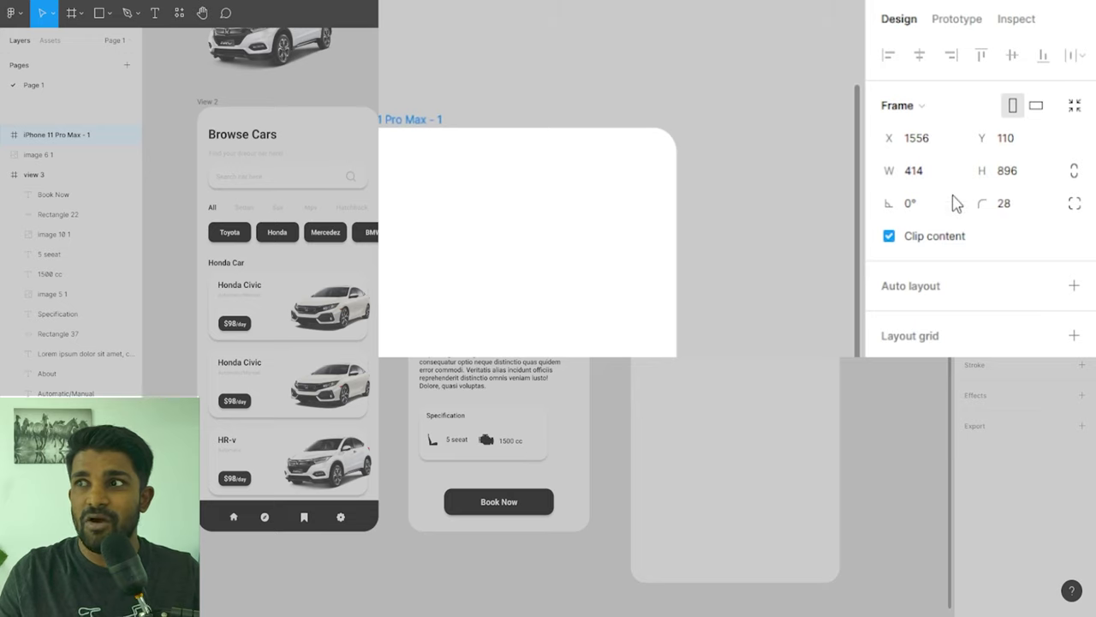
left_click_drag(985, 203, 1056, 206)
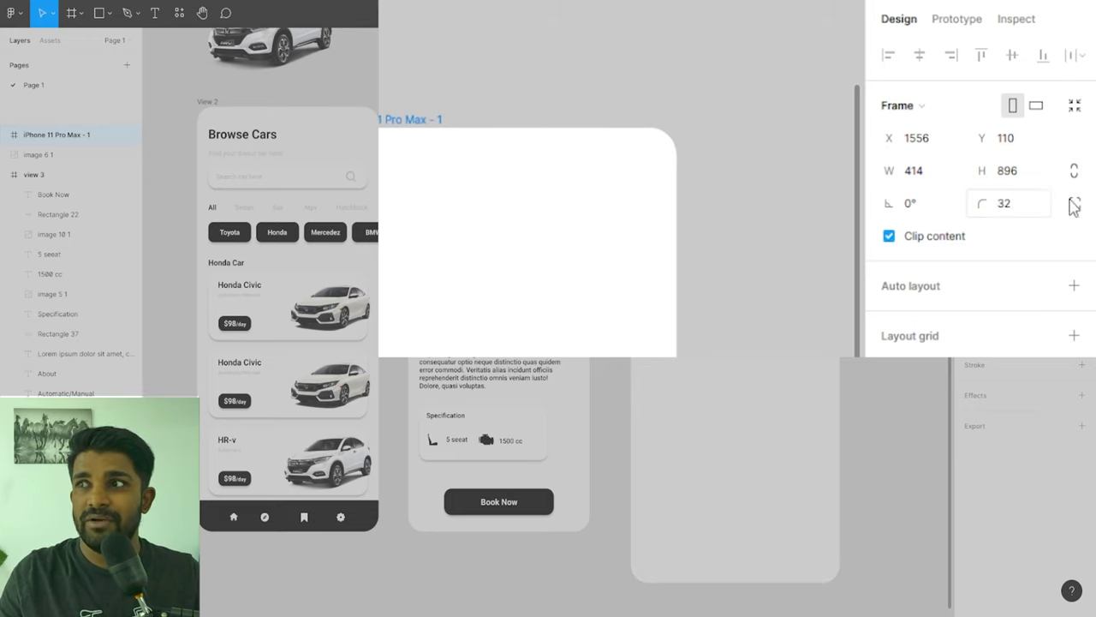
Step: Try an individual radius of 60 on the frame's top-right corner, and undo it
left_click(1074, 203)
left_click(1002, 173)
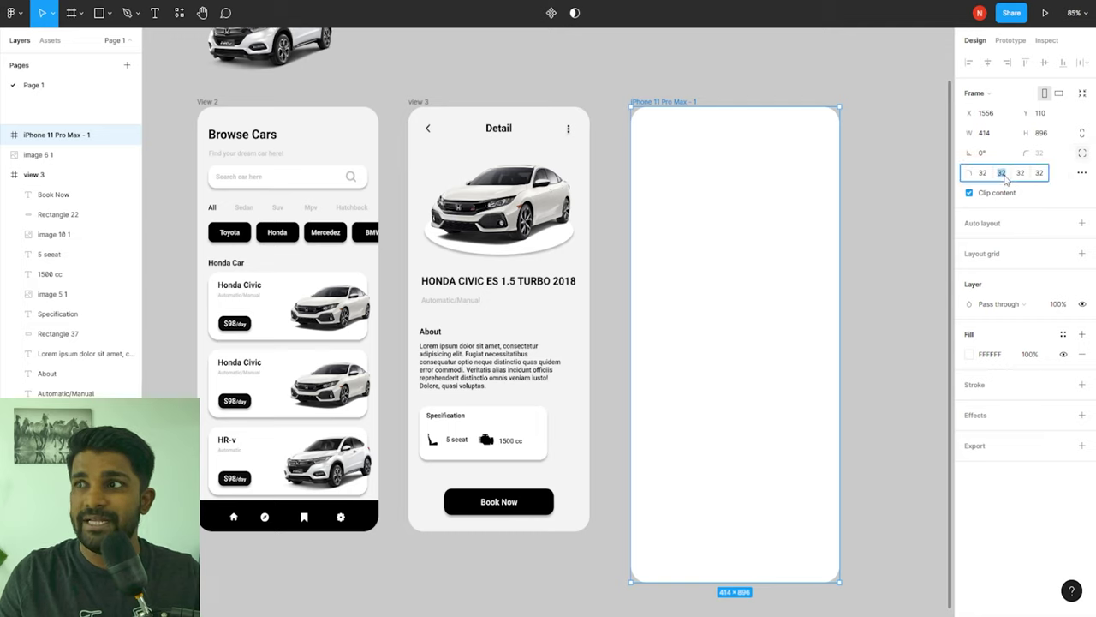
type("60")
key("Return")
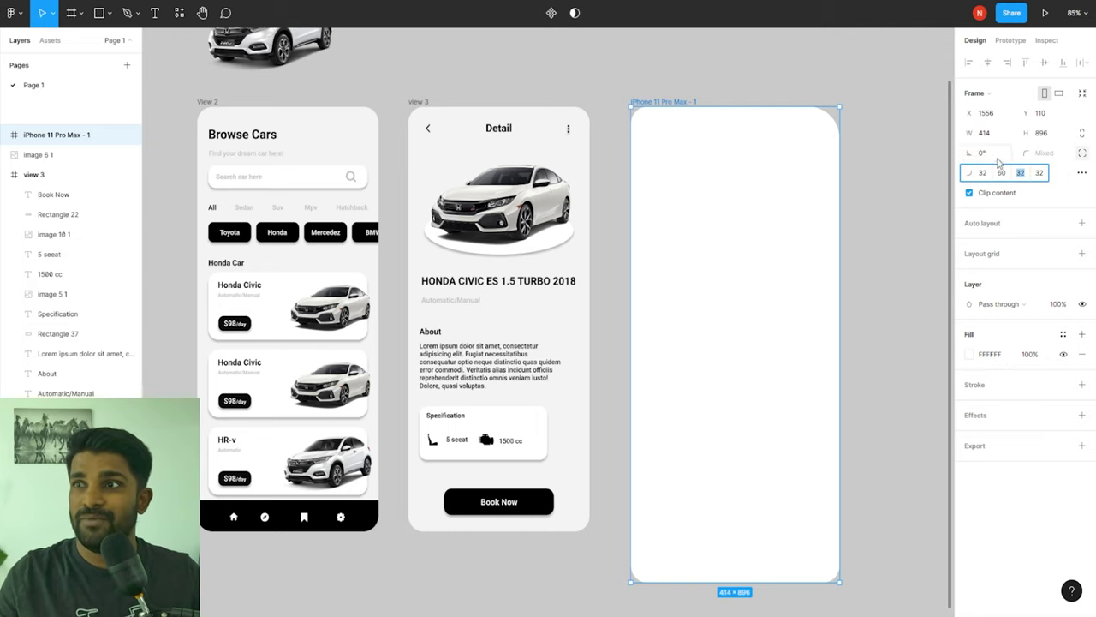
key("Escape")
key("ctrl+z")
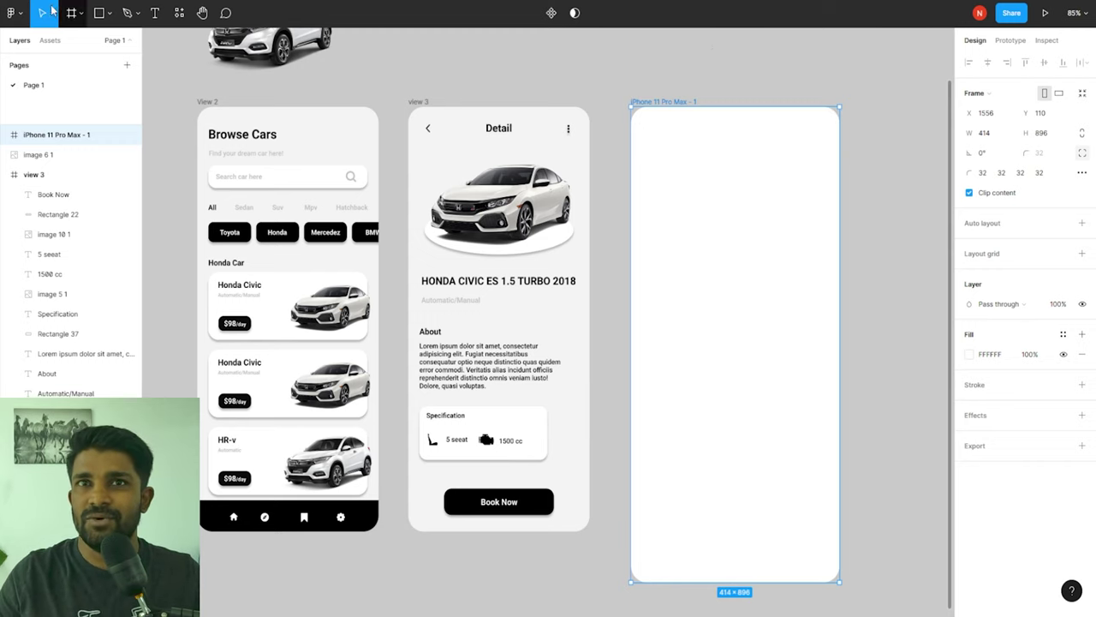
Step: Draw a rectangle across the full width of the iPhone 11 Pro Max frame, covering about its lower two thirds
left_click(112, 16)
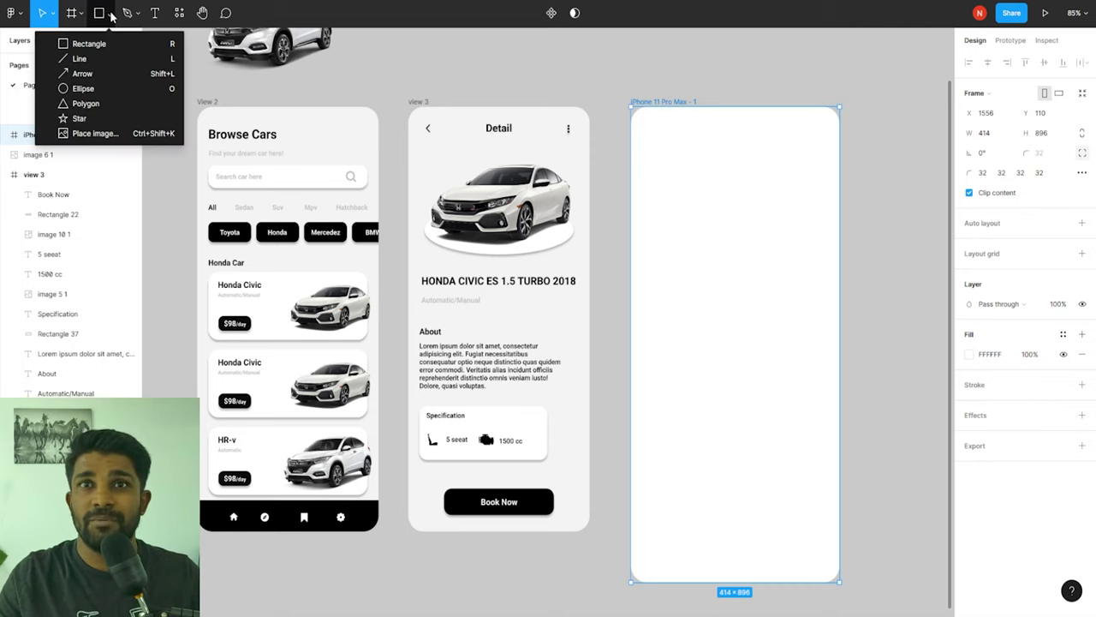
left_click(94, 44)
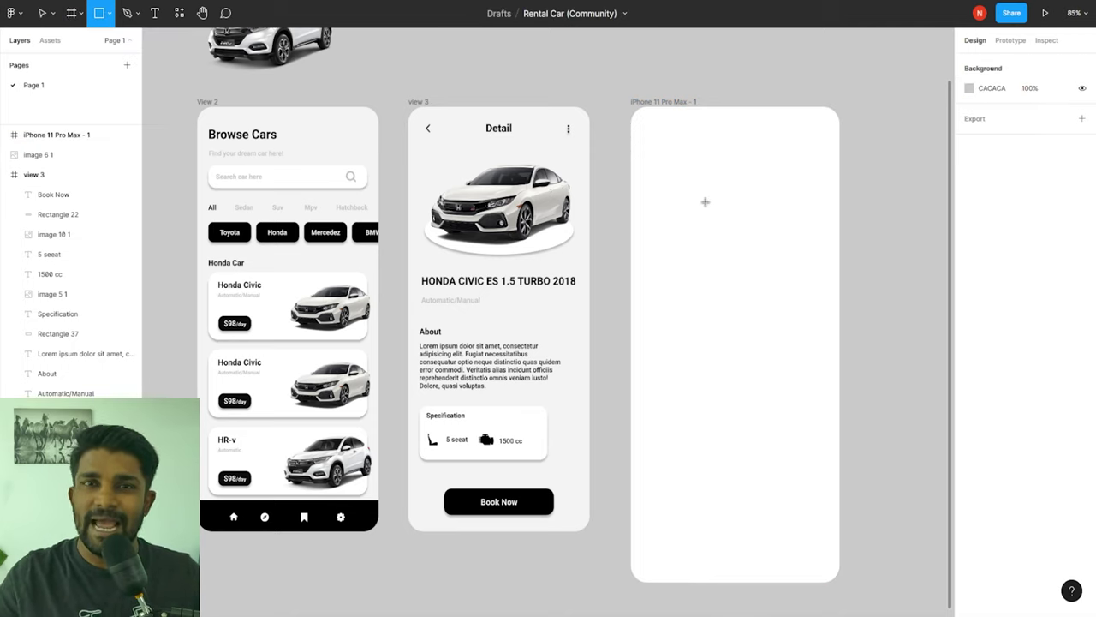
left_click_drag(640, 221, 840, 547)
left_click_drag(716, 354, 702, 374)
left_click_drag(758, 459, 759, 496)
Step: Edit the rectangle's outline by raising a new midpoint on its top edge to about Y 255.5 and bending the edge into a smooth arch
double_click(732, 303)
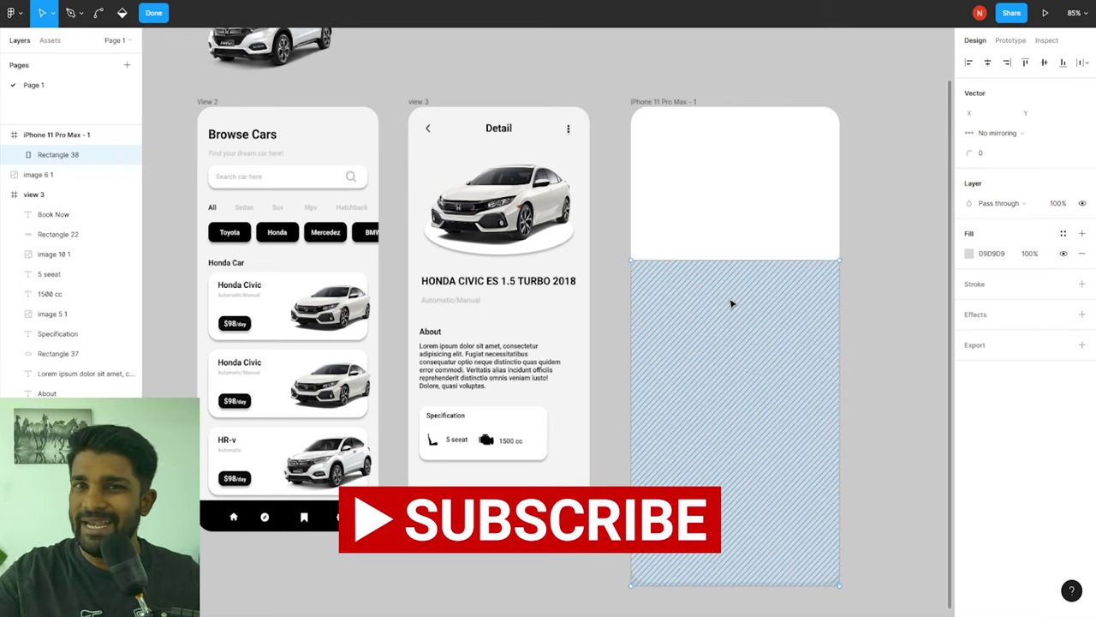
mouse_move(739, 266)
left_mouse_down()
mouse_move(739, 245)
mouse_move(743, 253)
left_mouse_up()
left_click(738, 247, "ctrl")
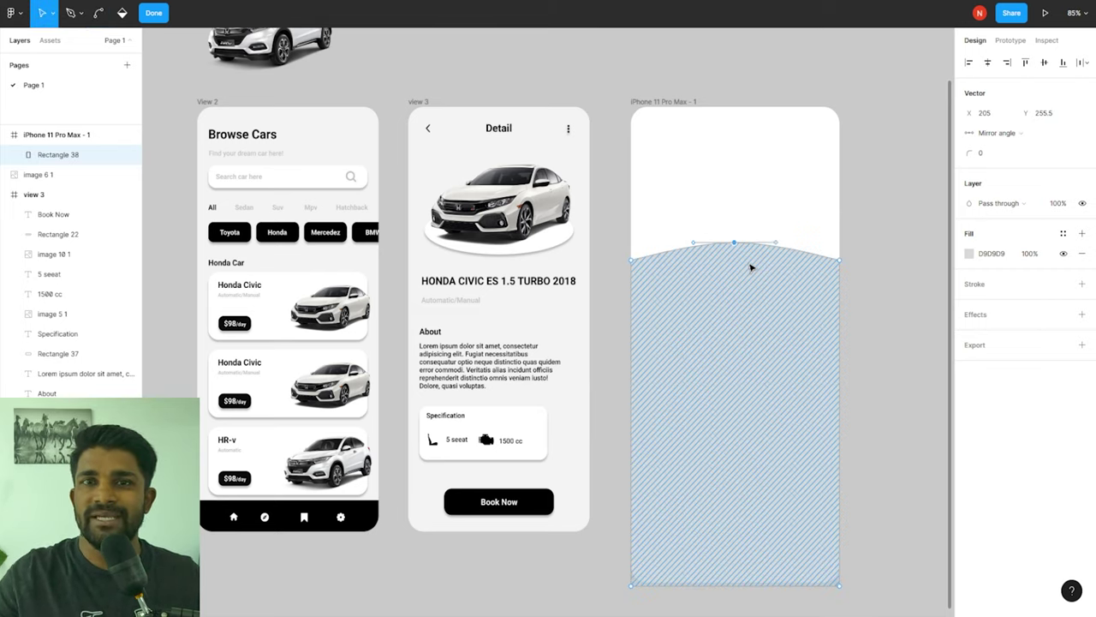
mouse_move(779, 247)
left_mouse_down()
mouse_move(814, 249)
mouse_move(779, 248)
left_mouse_up()
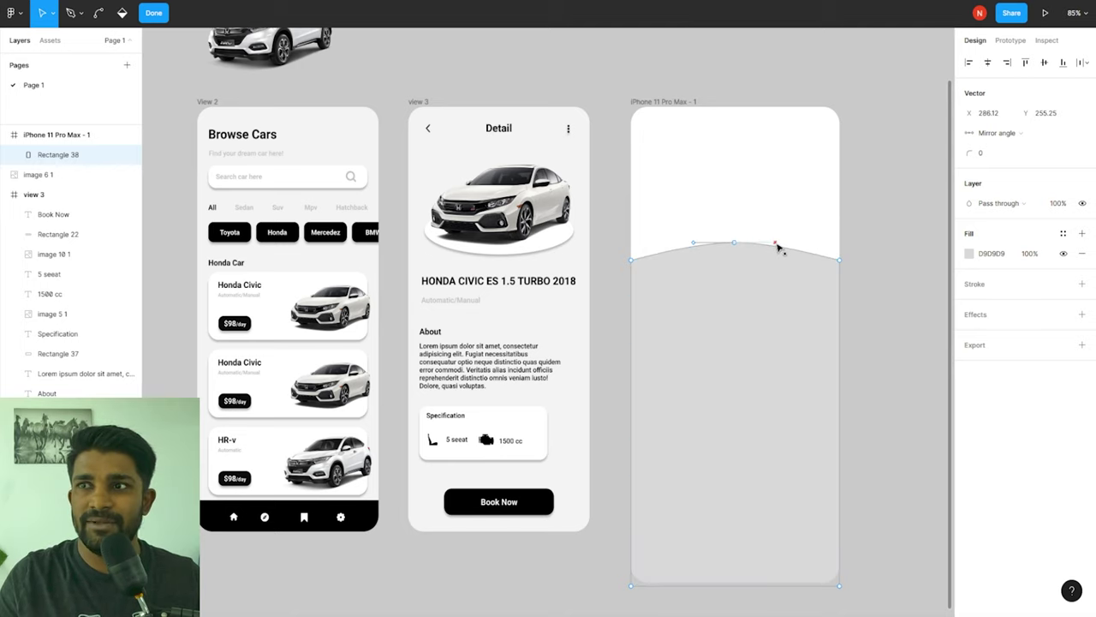
left_click(880, 298)
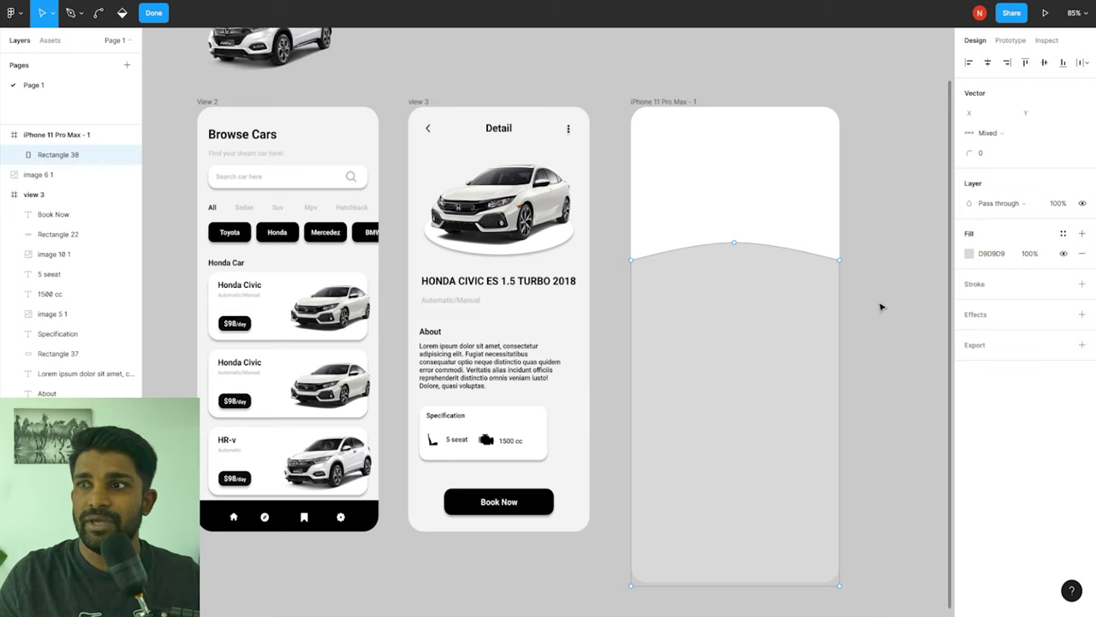
Step: Leave outline editing and fill the arched rectangle on the iPhone 11 Pro Max frame with light pink FFE7E7
left_click(881, 306)
left_click(717, 318)
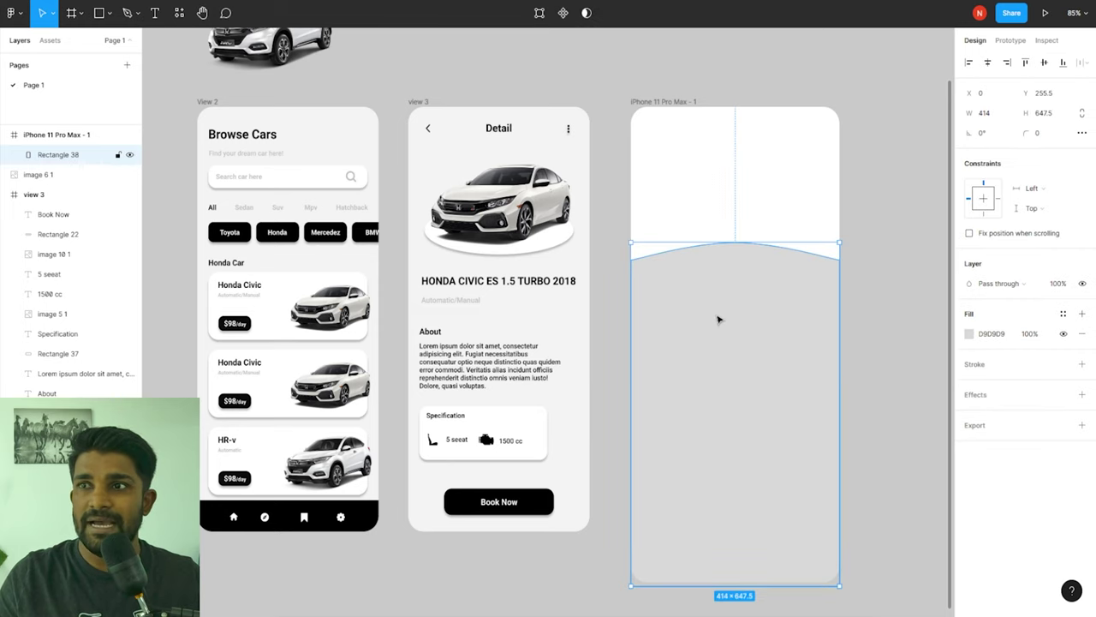
left_click(915, 315)
left_click(670, 370)
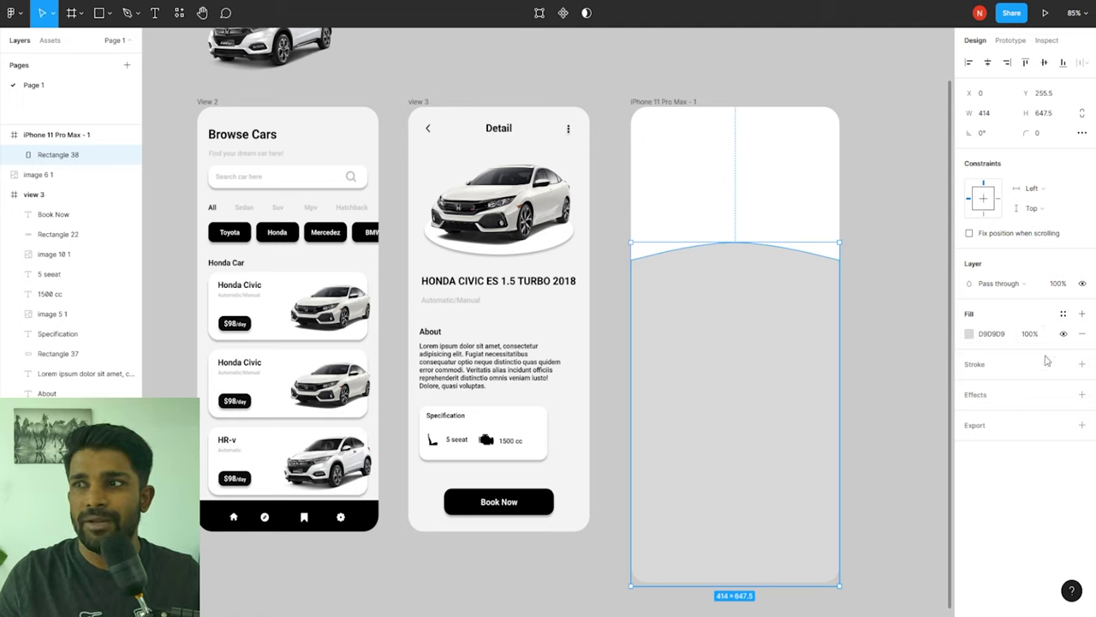
left_click(969, 333)
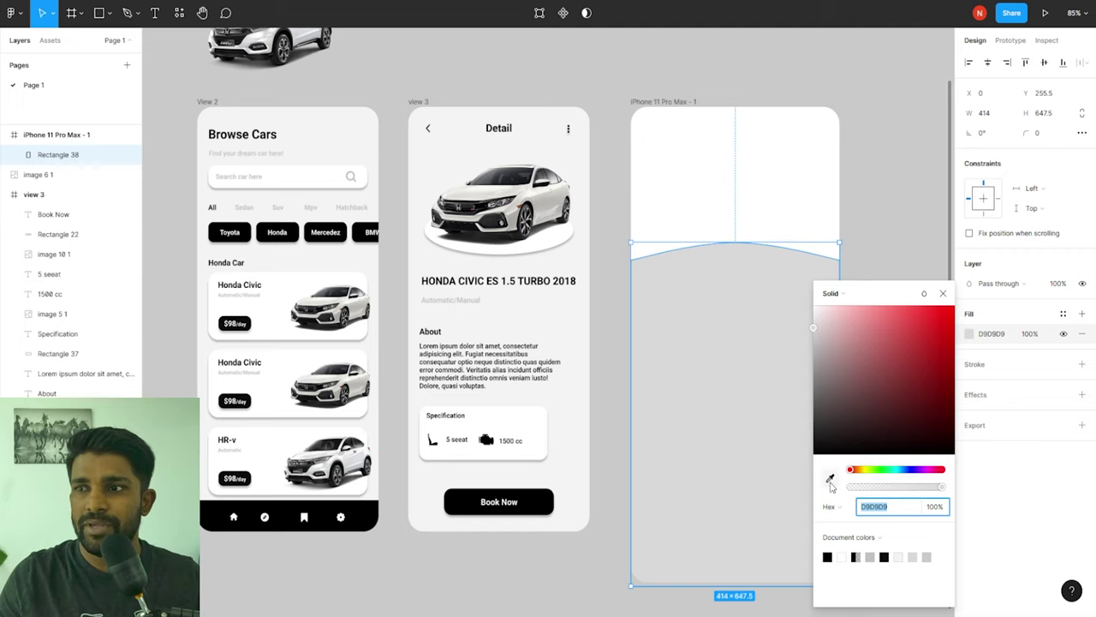
left_click(856, 313)
left_click_drag(857, 316, 828, 311)
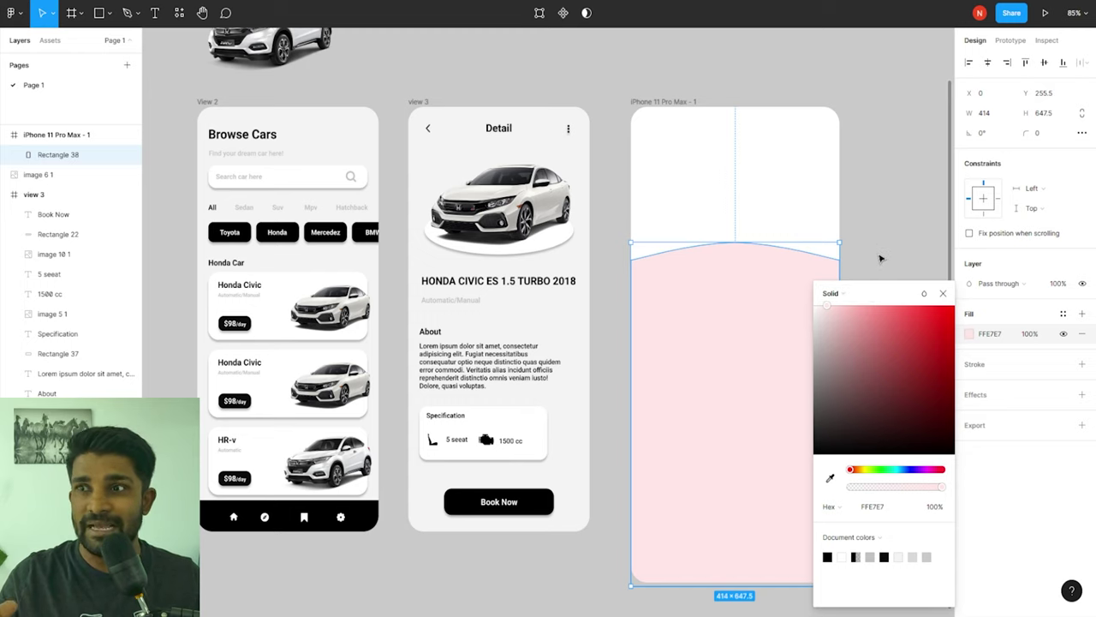
Step: Look through the fill types and the opacity control for the pink shape, keeping a Solid fill at 100%
left_click(842, 294)
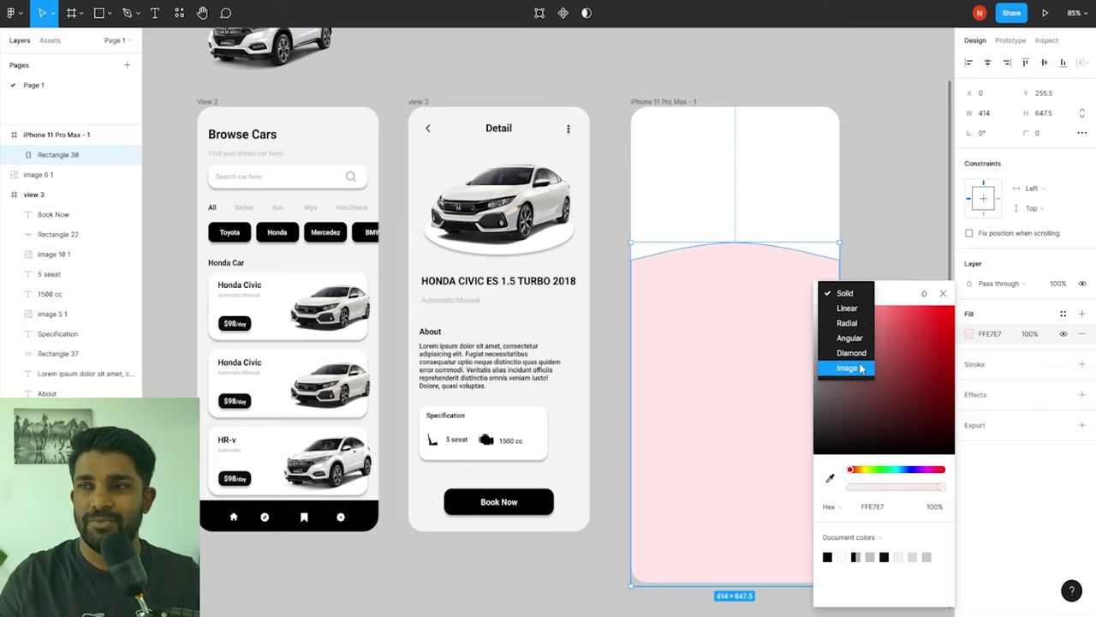
left_click(844, 293)
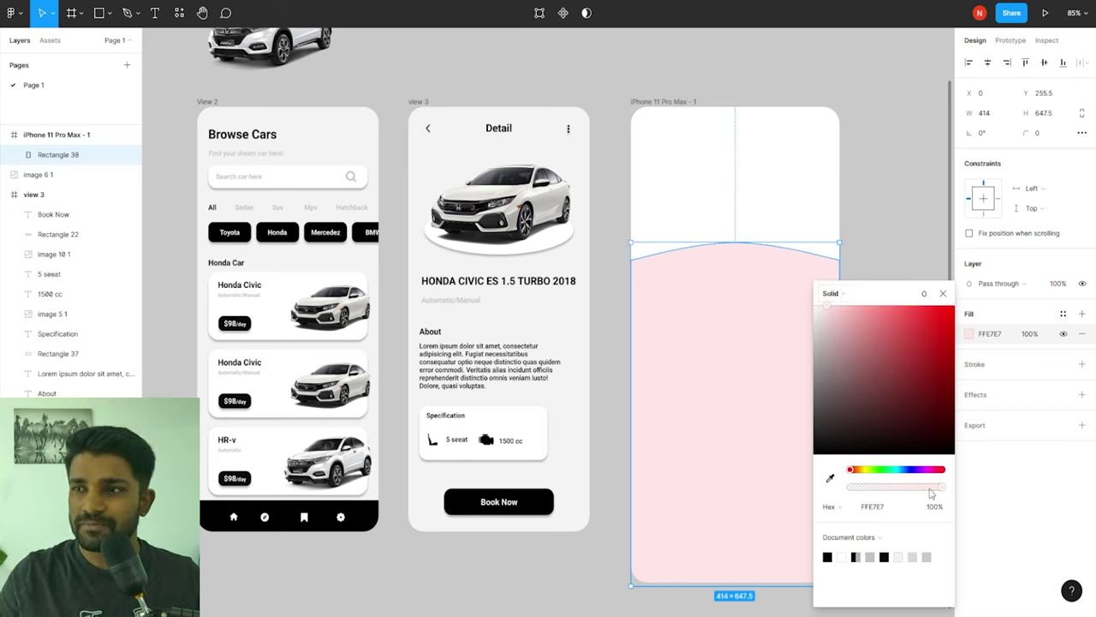
mouse_move(943, 487)
left_mouse_down()
mouse_move(882, 490)
mouse_move(949, 490)
left_mouse_up()
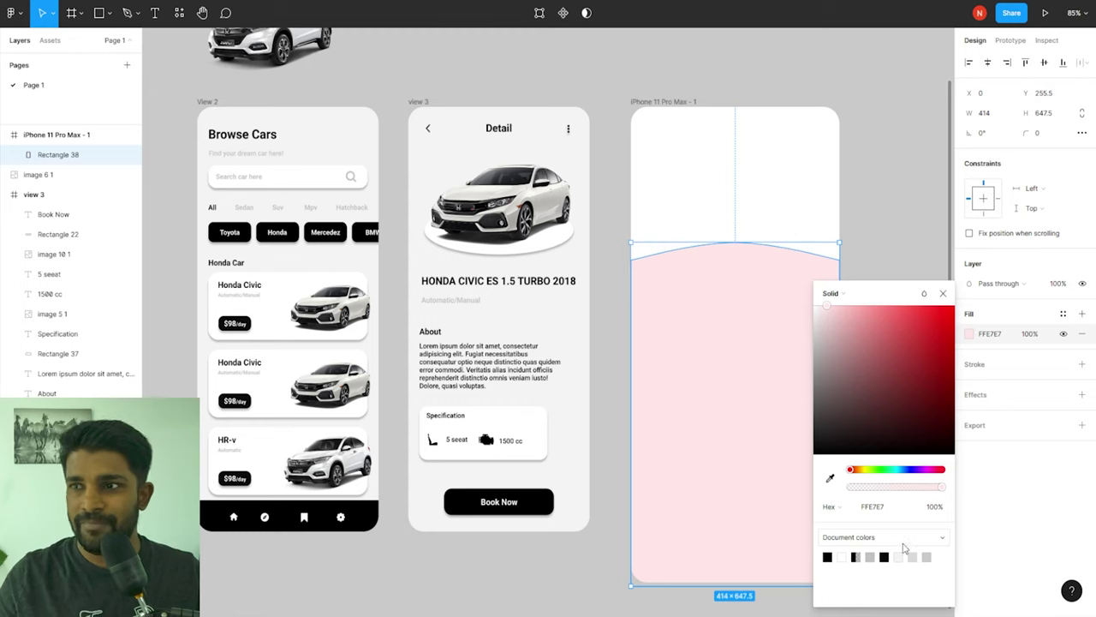
left_click(901, 264)
left_click(801, 295)
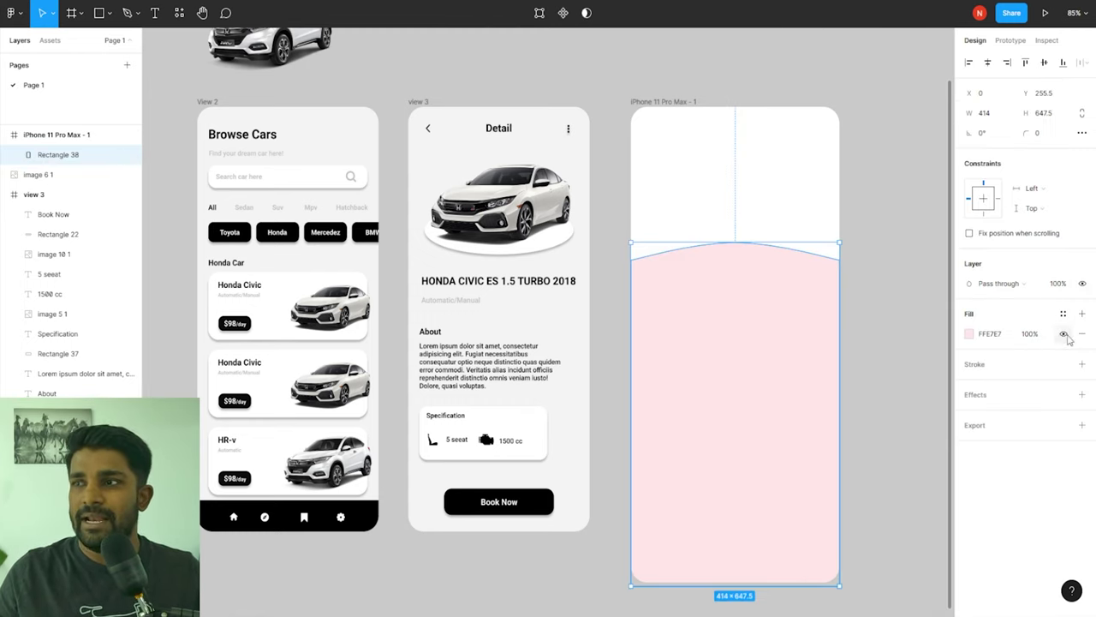
Step: Try a second fill of black 000000 at 20% opacity on the pink shape, and remove it
left_click(1081, 315)
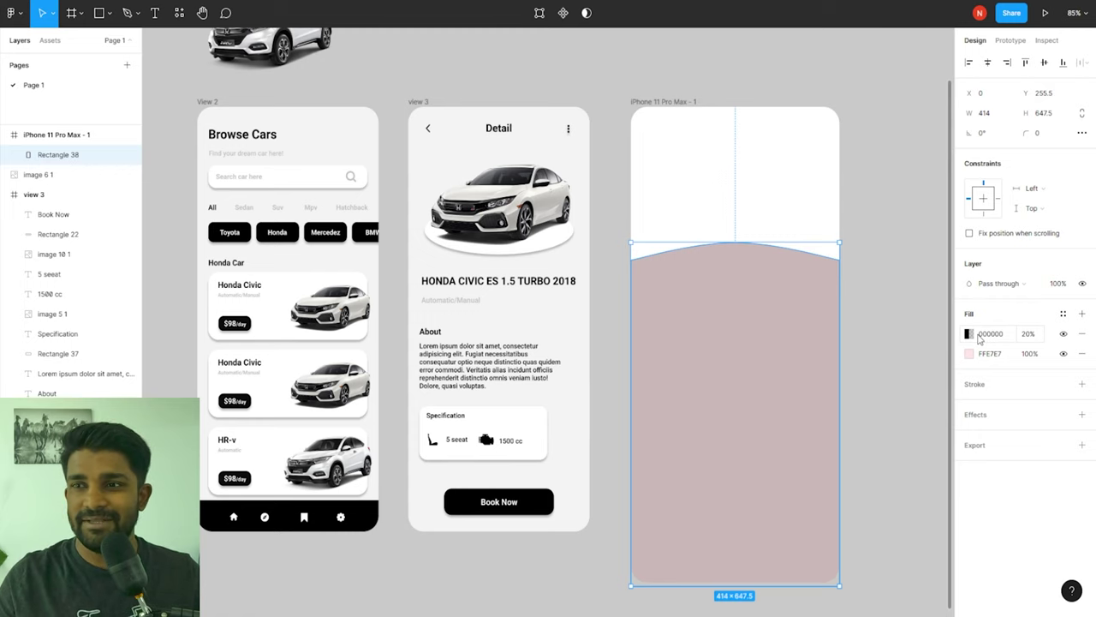
left_click(982, 334)
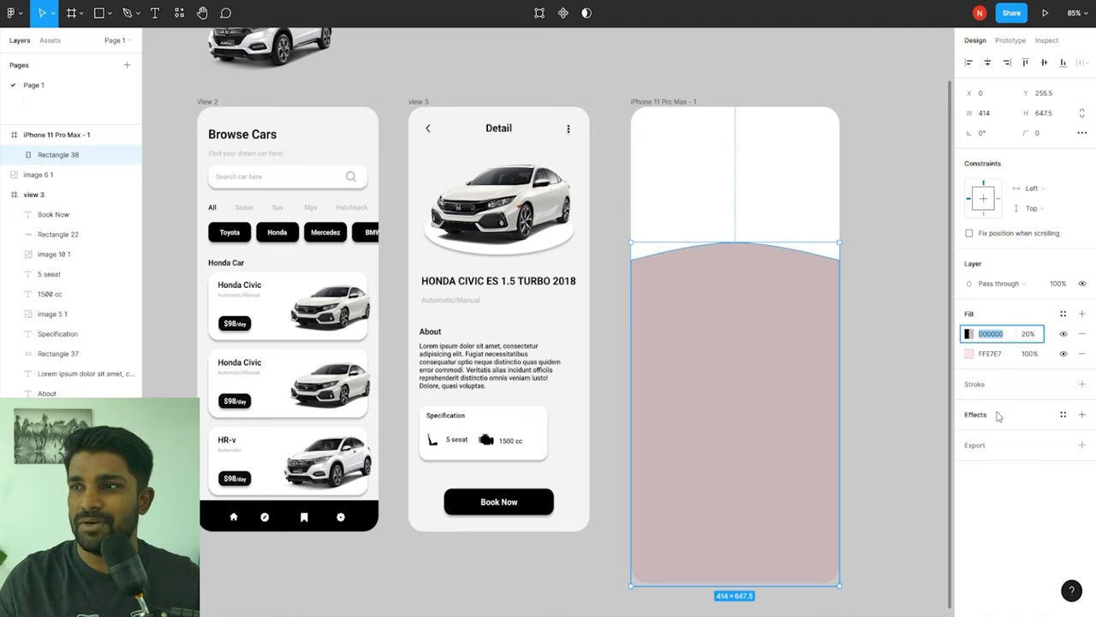
left_click(1081, 334)
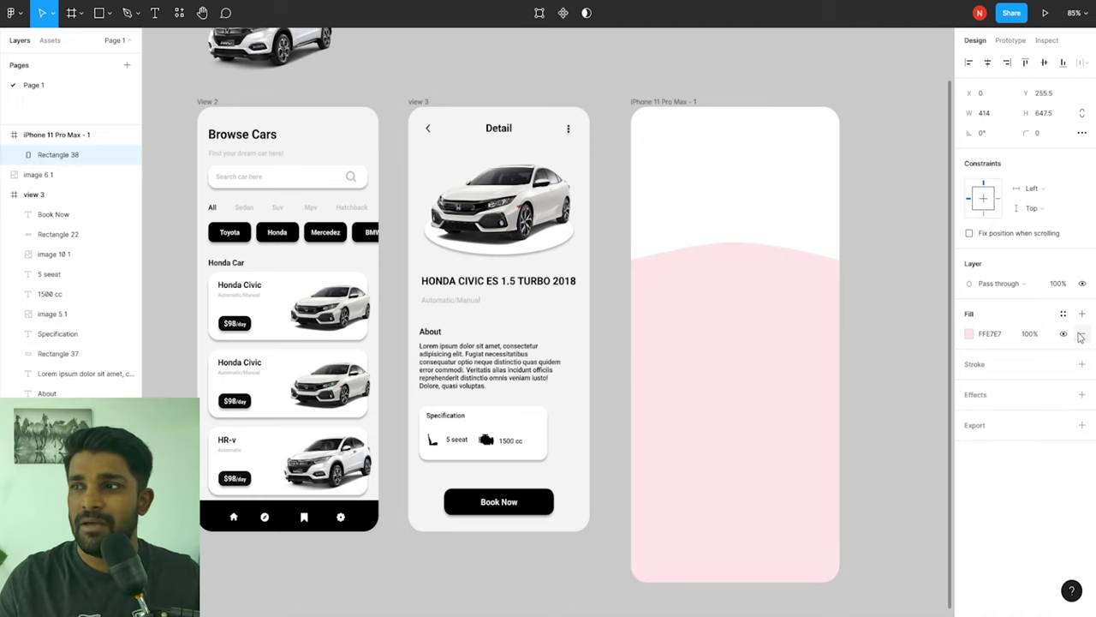
Step: Add an inside stroke in DD8585 at 100% opacity to the pink shape and thicken it to 48
left_click(820, 440)
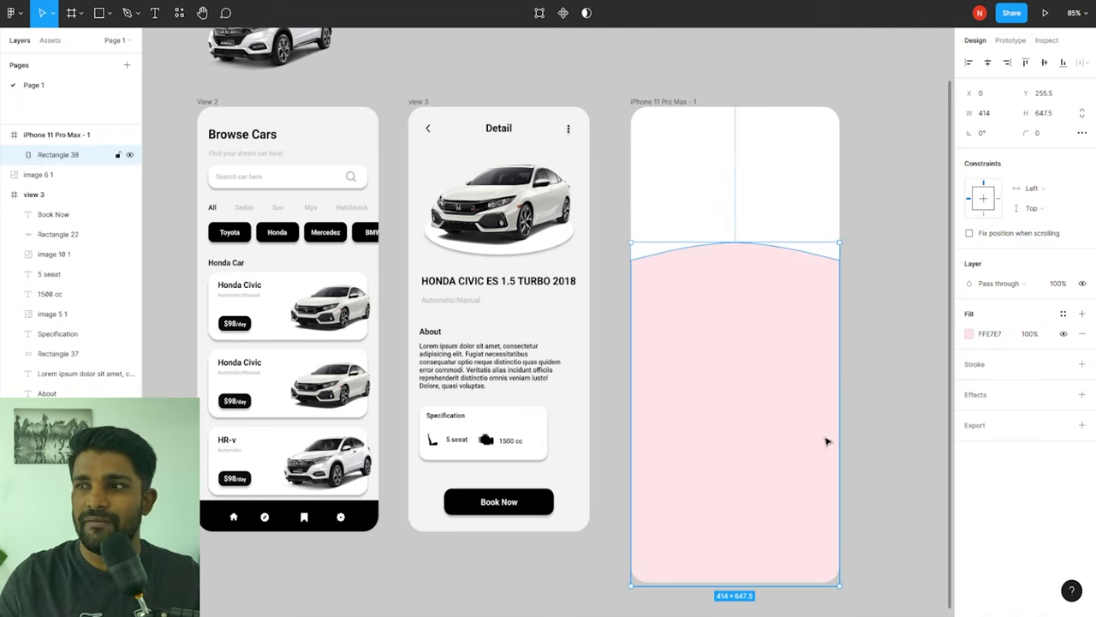
left_click(989, 364)
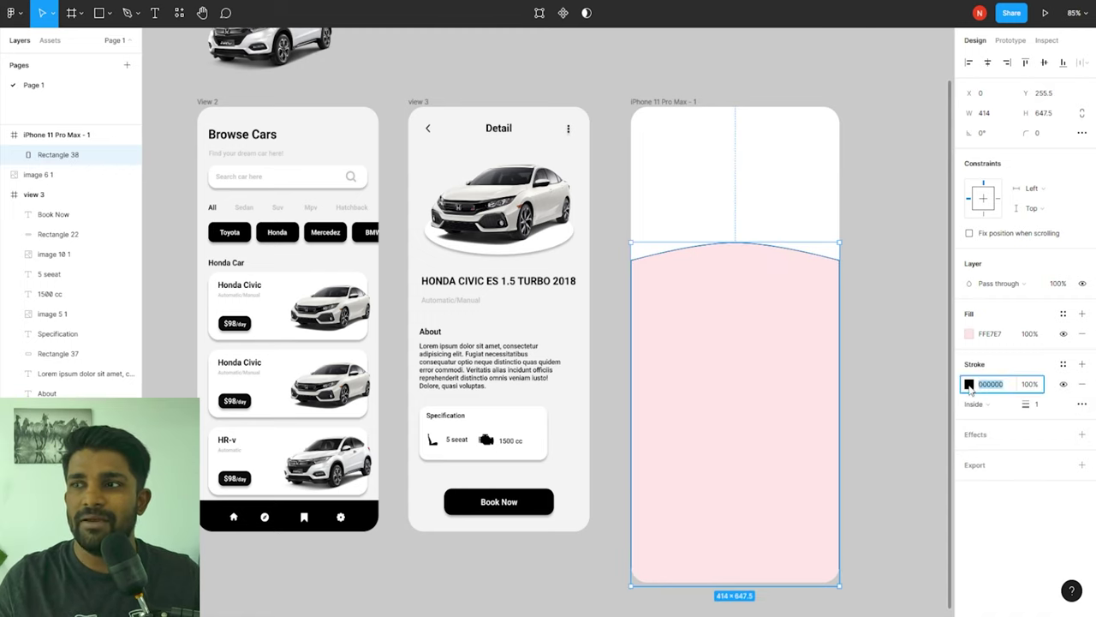
left_click(969, 385)
mouse_move(950, 390)
left_mouse_down()
mouse_move(771, 403)
mouse_move(753, 440)
mouse_move(870, 323)
left_mouse_up()
left_click(1030, 383)
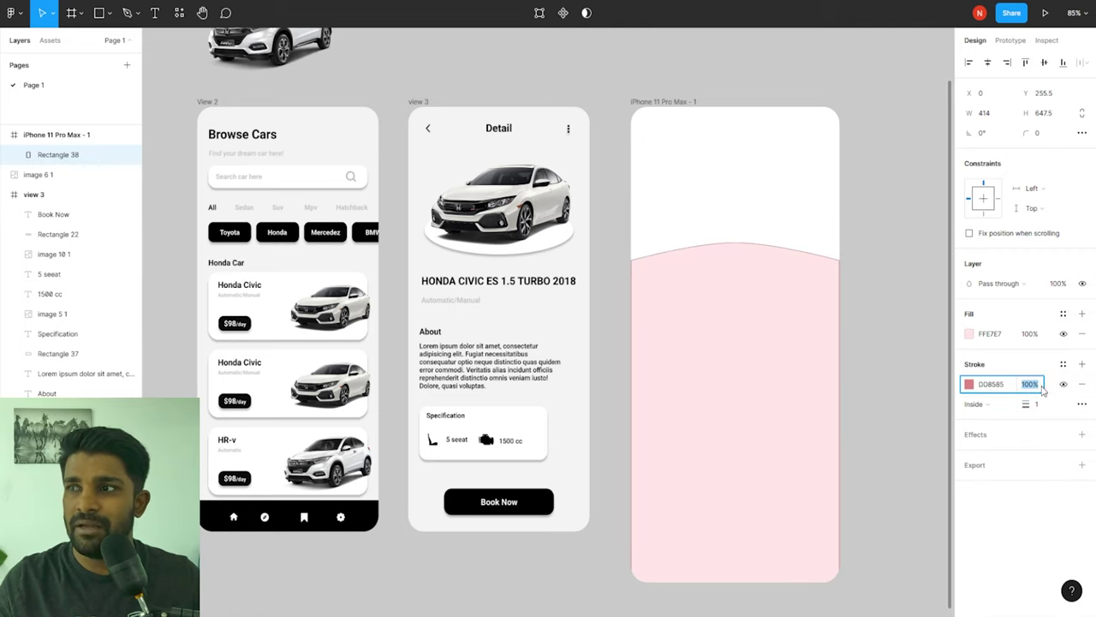
mouse_move(1032, 403)
left_mouse_down()
mouse_move(1090, 413)
mouse_move(1081, 413)
left_mouse_up()
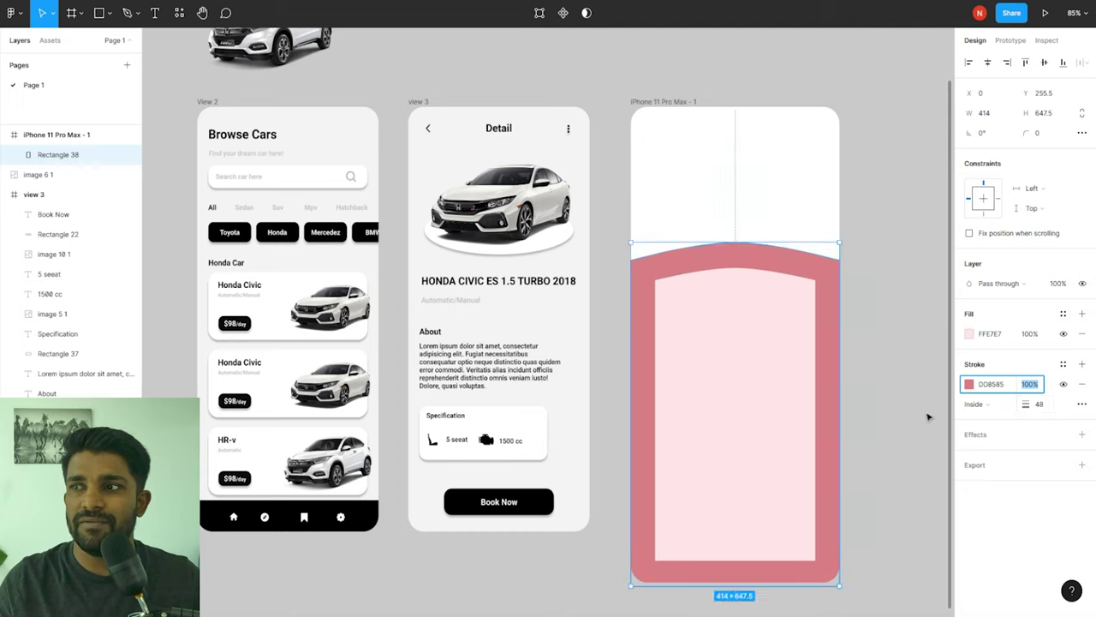
Step: Try the Center and Outside alignments for the pink shape's stroke, return to Inside, and remove the stroke
left_click(1009, 412)
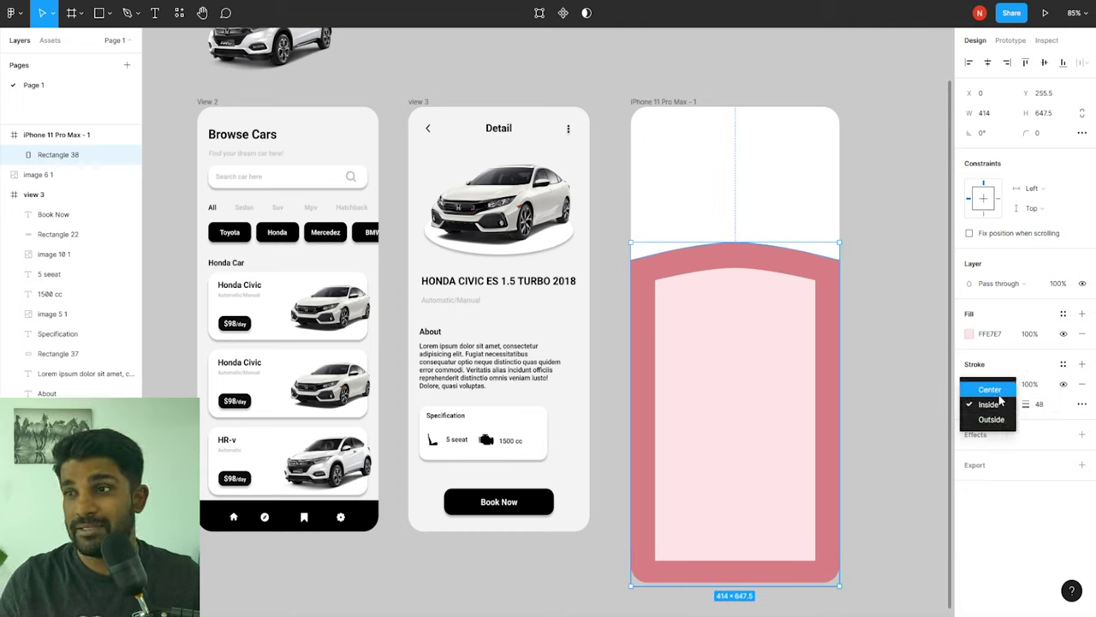
left_click(989, 389)
left_click(980, 403)
left_click(987, 434)
left_click(981, 403)
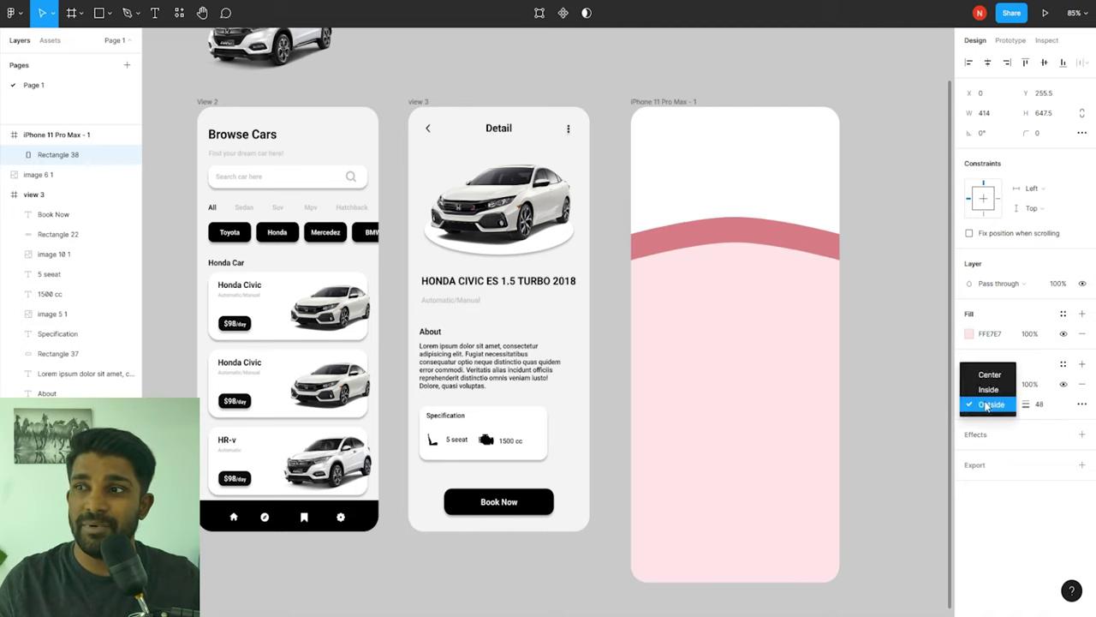
left_click(985, 388)
left_click(1083, 385)
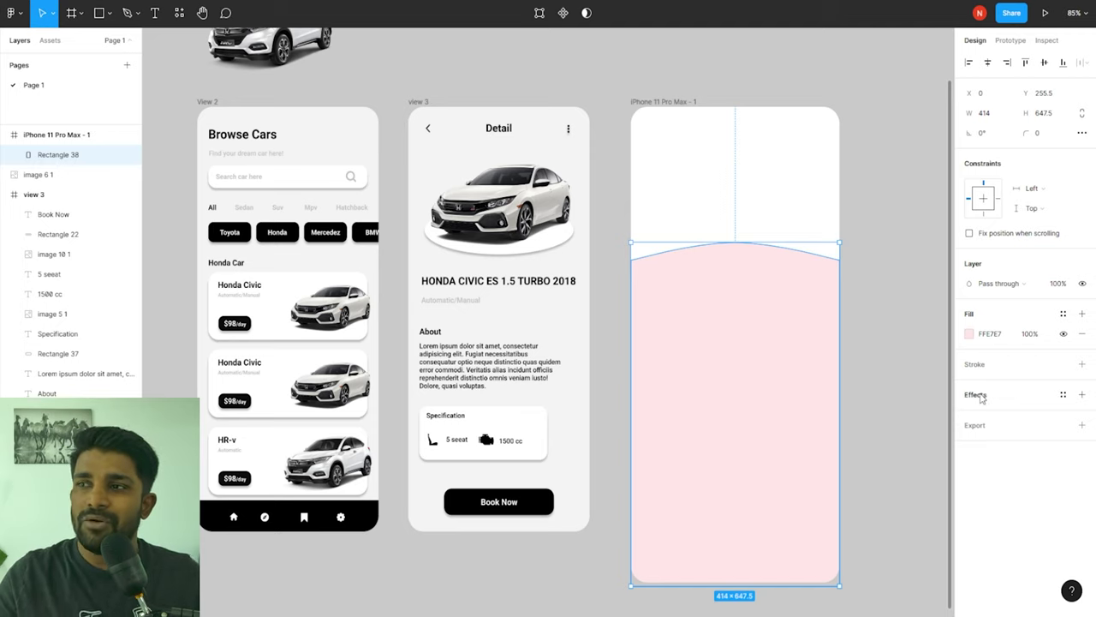
Step: Try an inner shadow together with a drop shadow on the pink shape, and remove both effects
left_click(1082, 394)
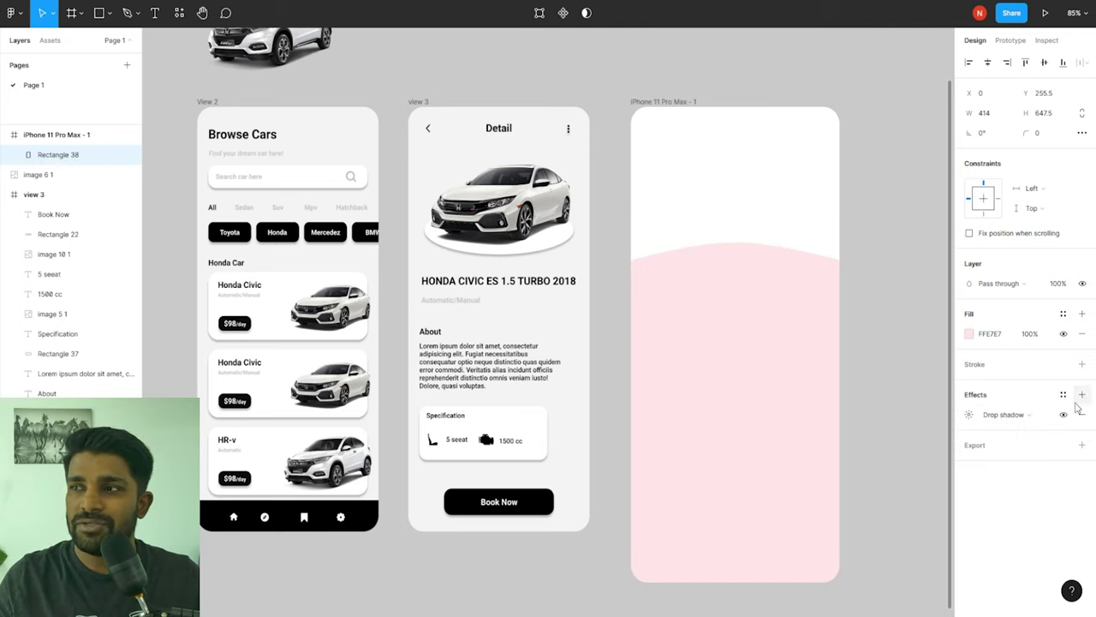
left_click(1012, 416)
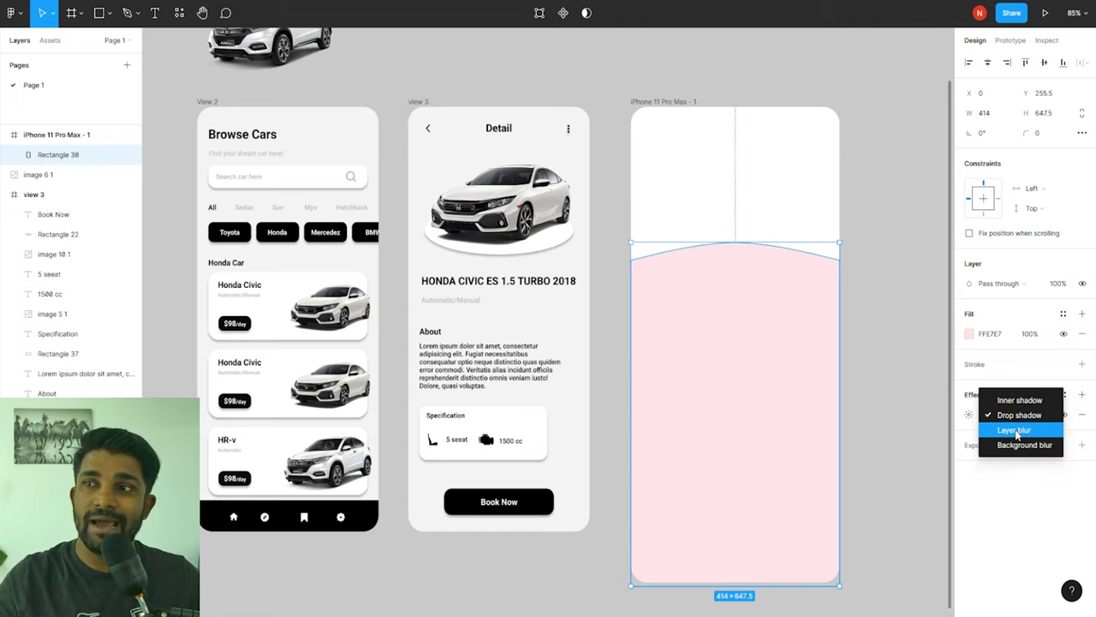
left_click(1019, 400)
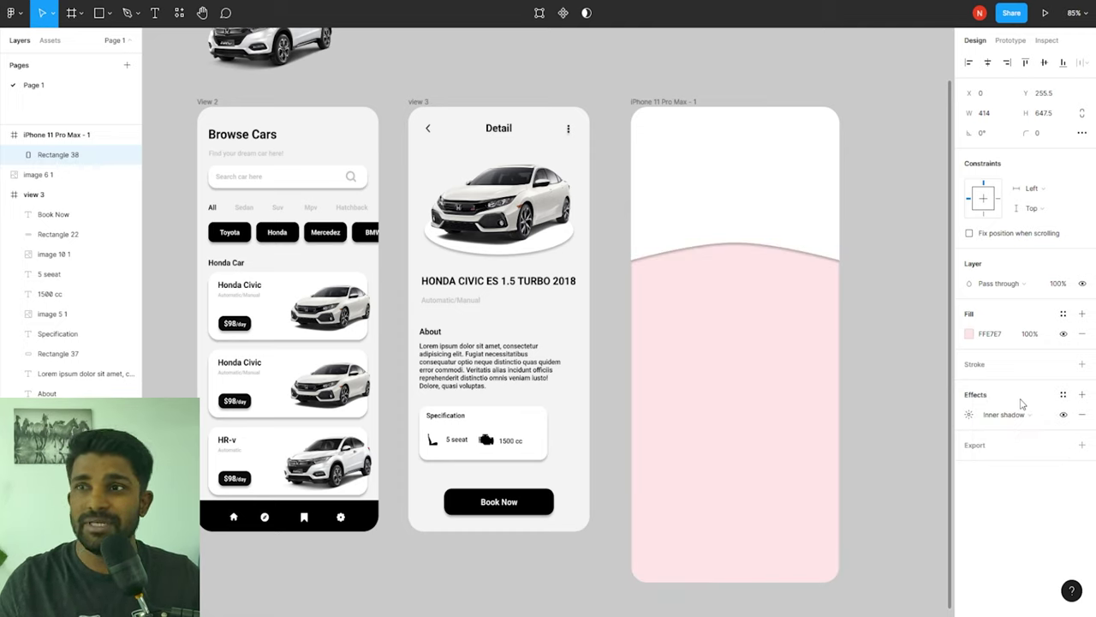
left_click(1082, 395)
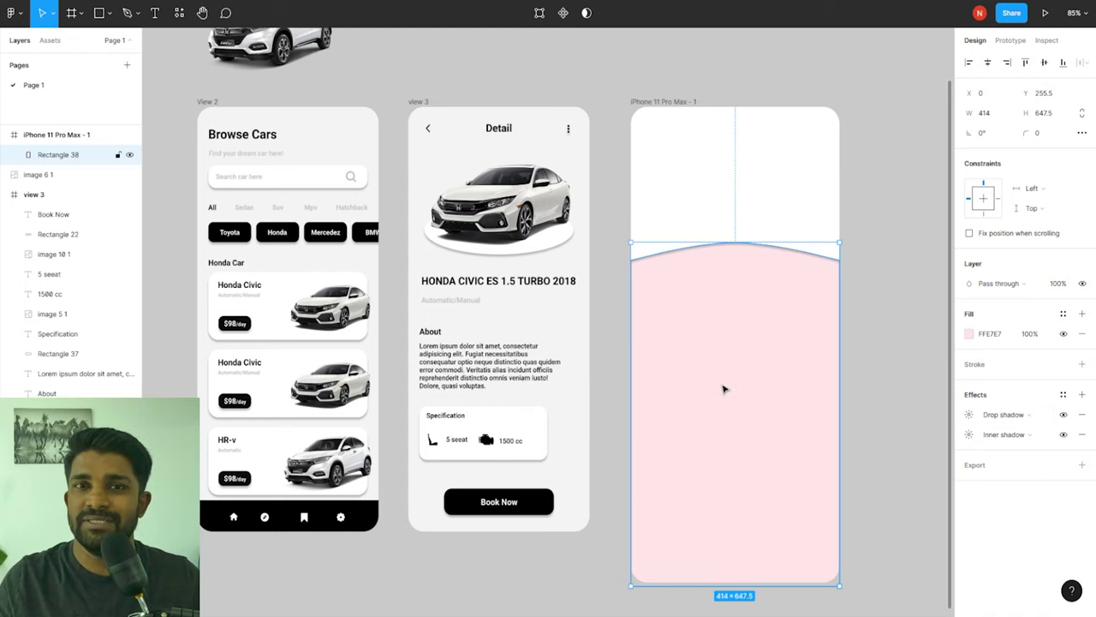
left_click(1082, 414)
left_click(1082, 415)
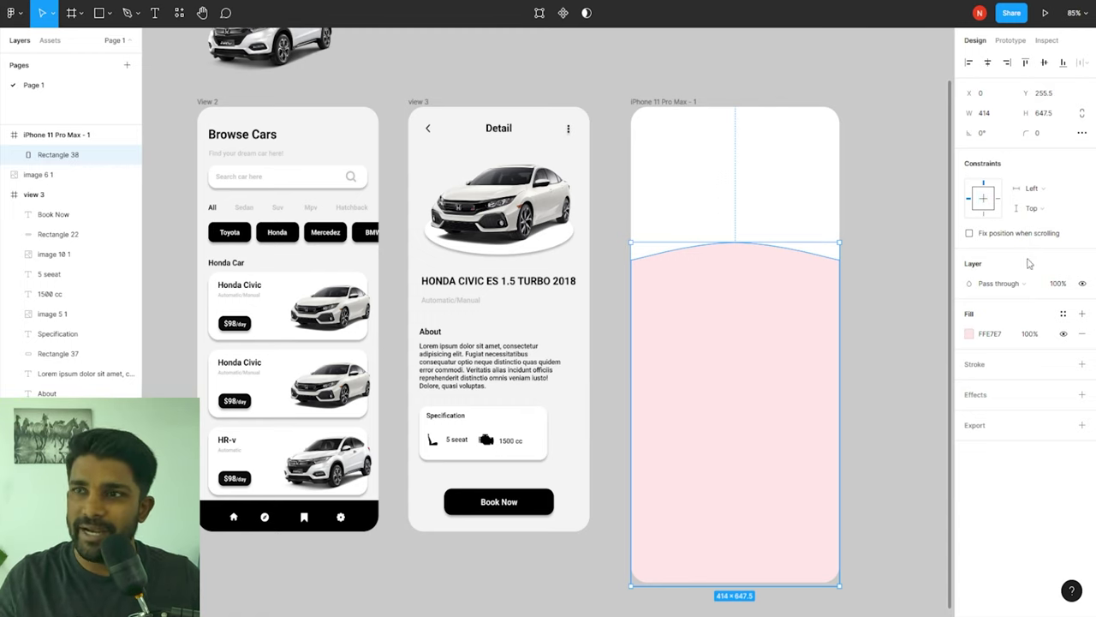
Step: Move the white car image into the upper part of the iPhone 11 Pro Max frame, at X 21 and Y 24
left_click(775, 90)
left_click(818, 274)
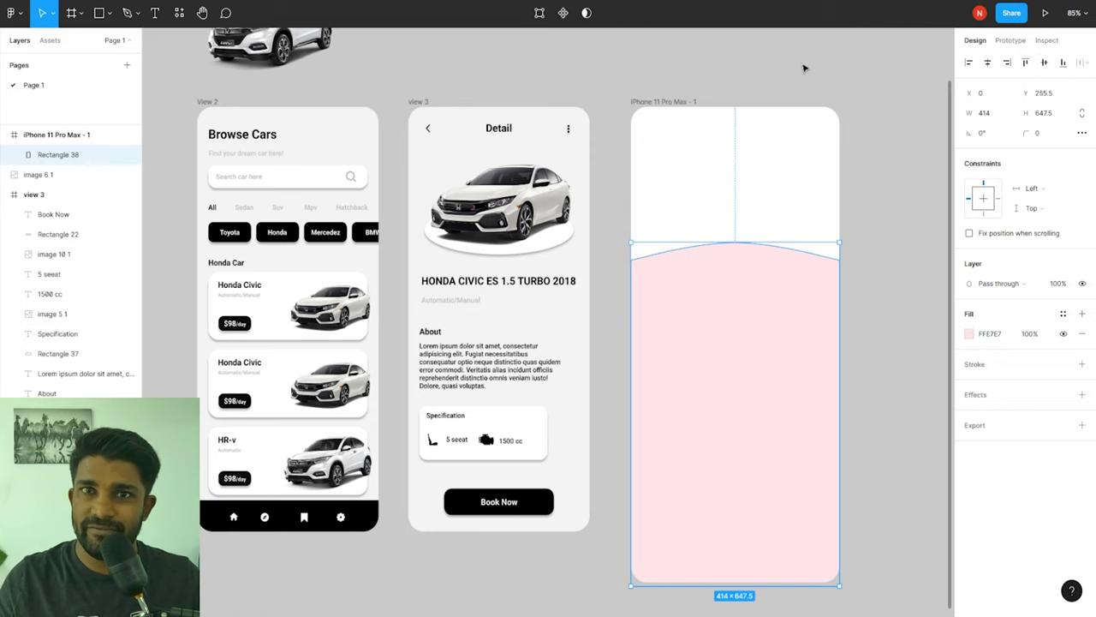
left_click(762, 63)
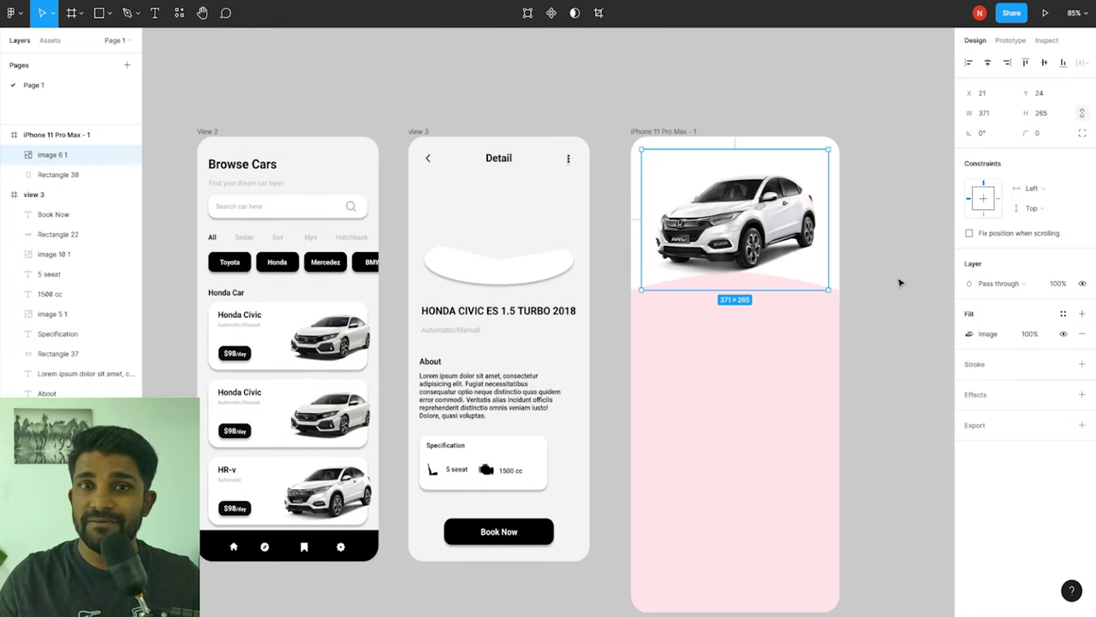
Step: Try widening the iPhone 11 Pro Max frame to 1120 to test how its contents respond, and undo the resize
left_click(889, 306)
left_click_drag(889, 306, 606, 300)
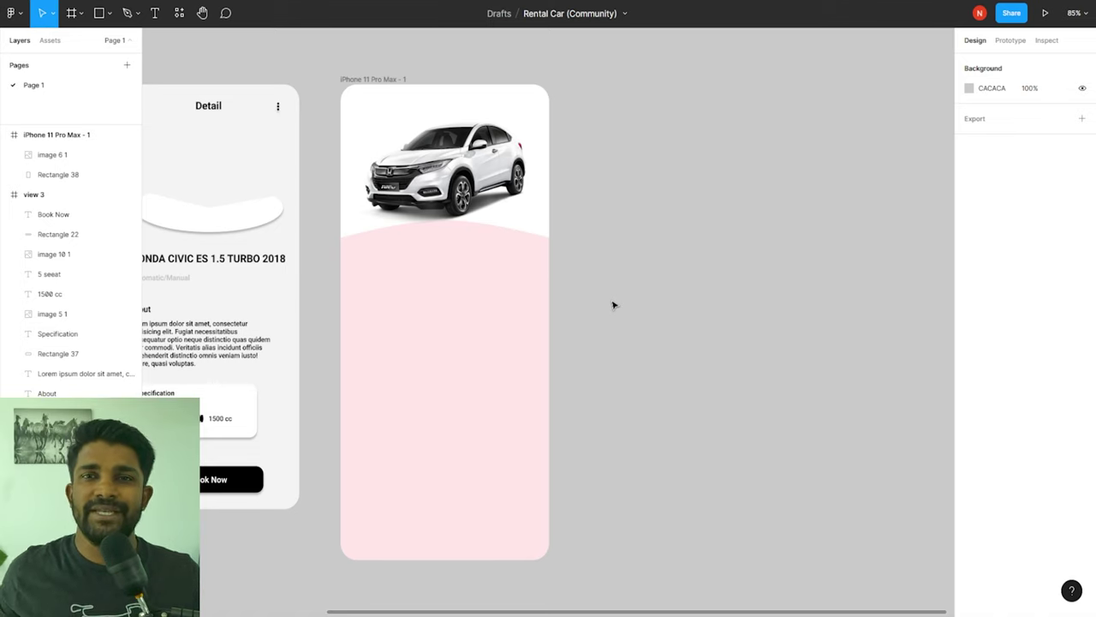
left_click(452, 185)
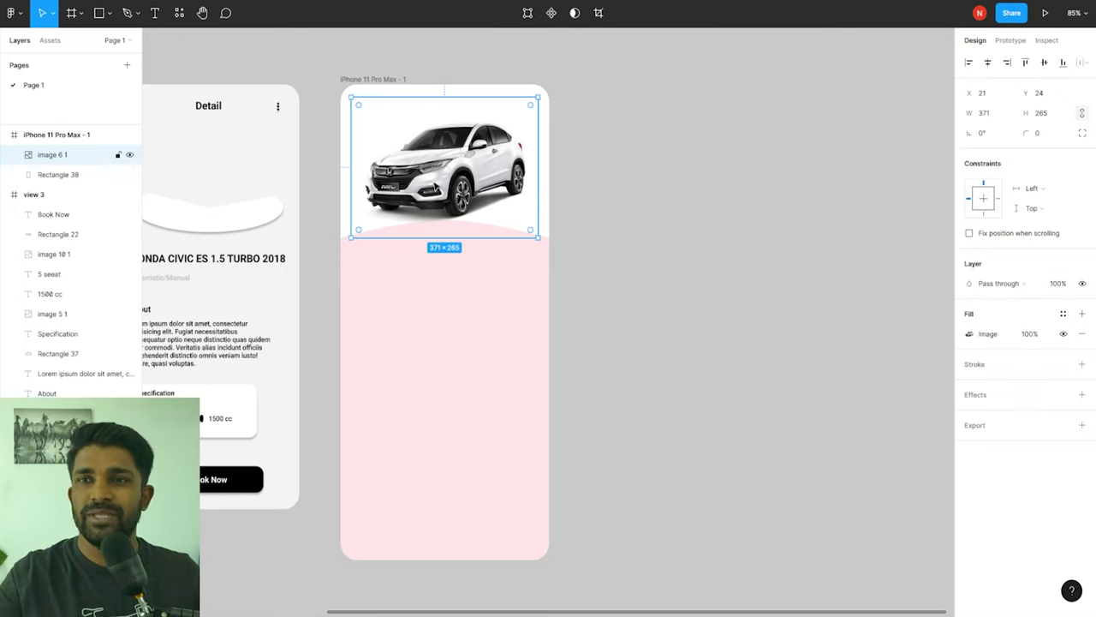
left_click(375, 82)
left_click_drag(552, 321, 905, 330)
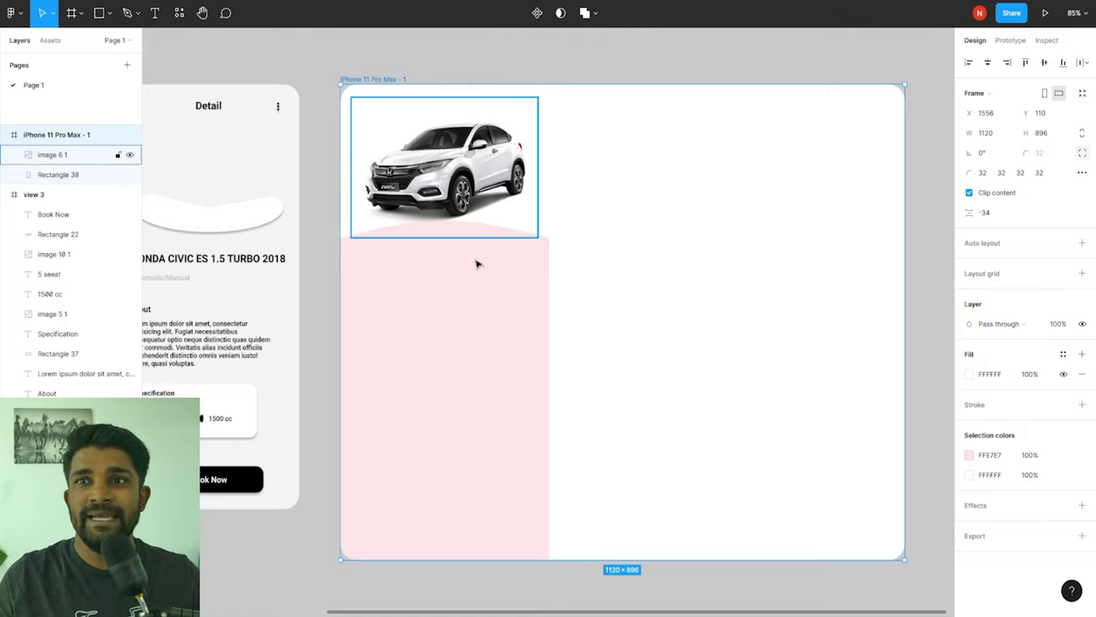
key("ctrl+z")
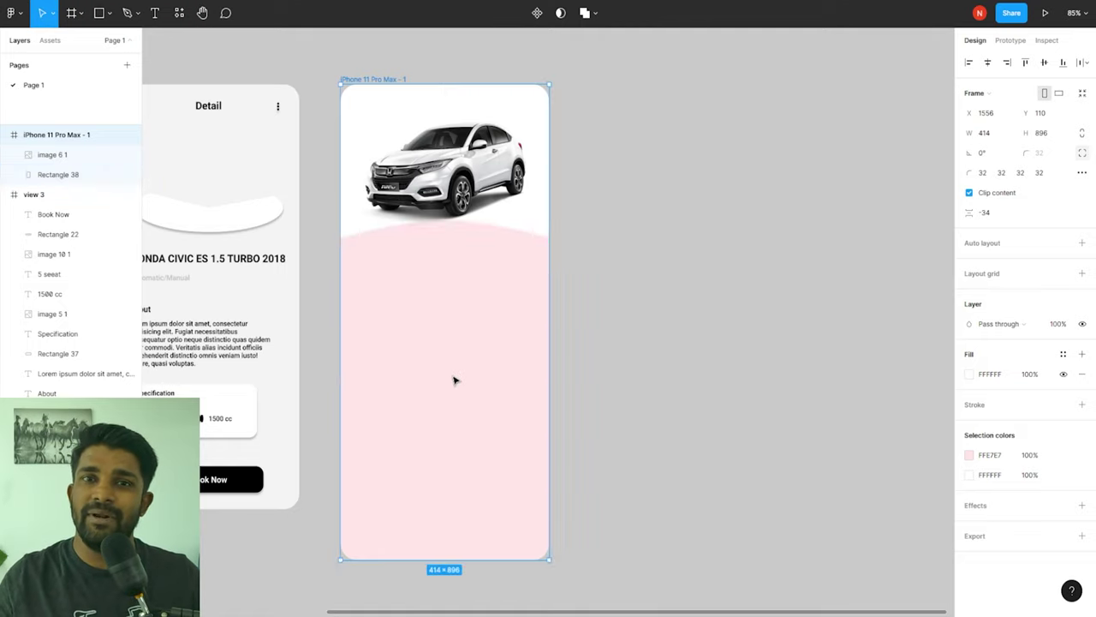
Step: Set the horizontal constraint of the car image in the iPhone 11 Pro Max frame to Scale
left_click(463, 229)
left_click(456, 370)
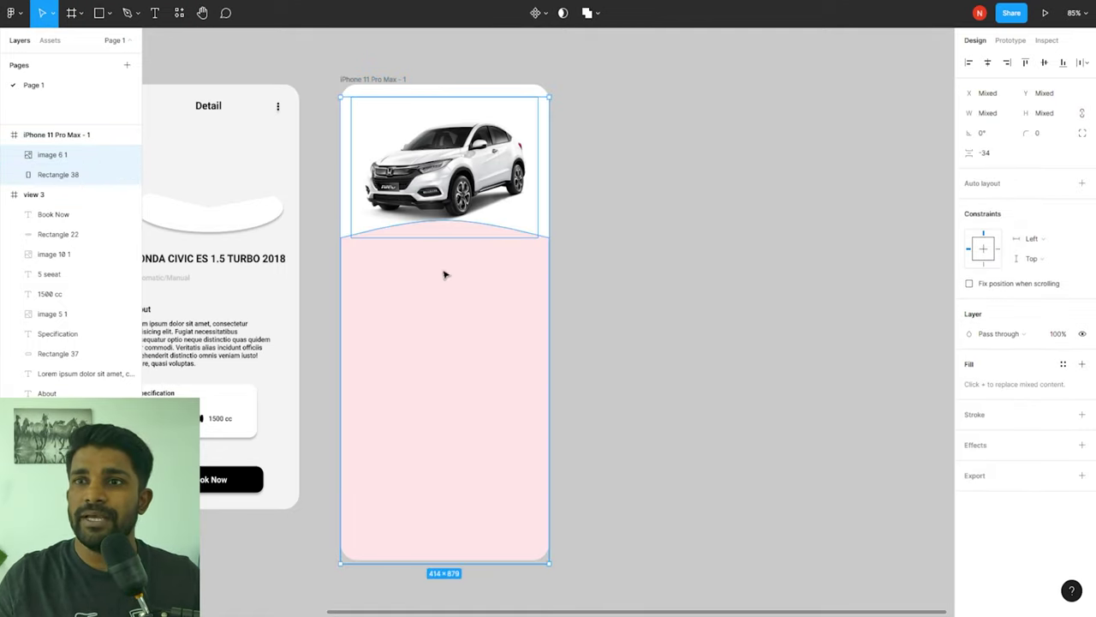
left_click(646, 200)
left_click(490, 182)
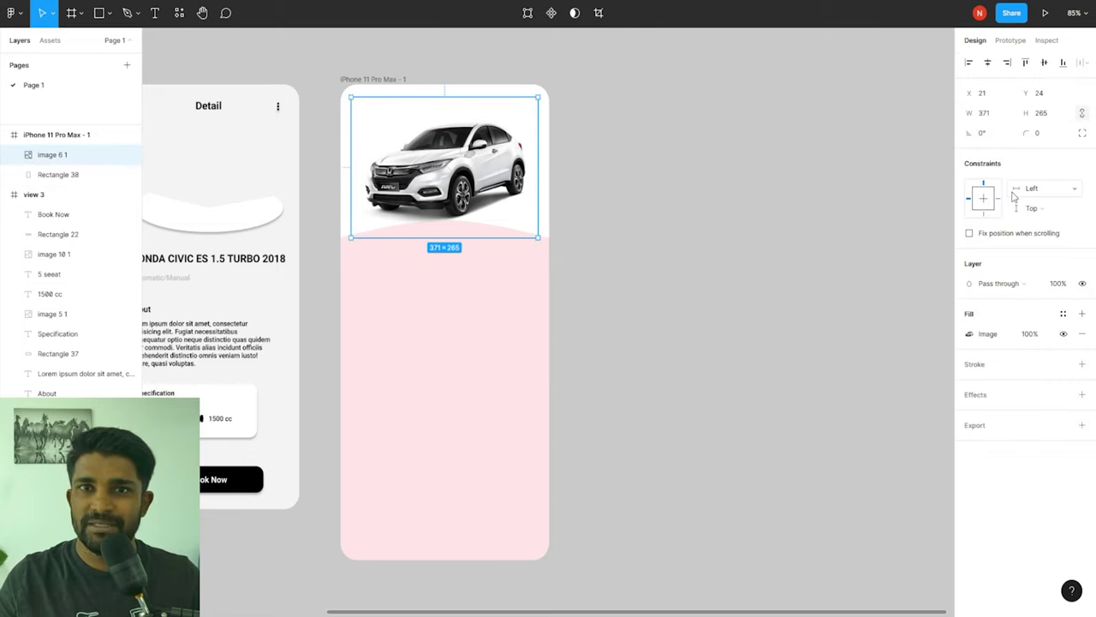
left_click(1044, 190)
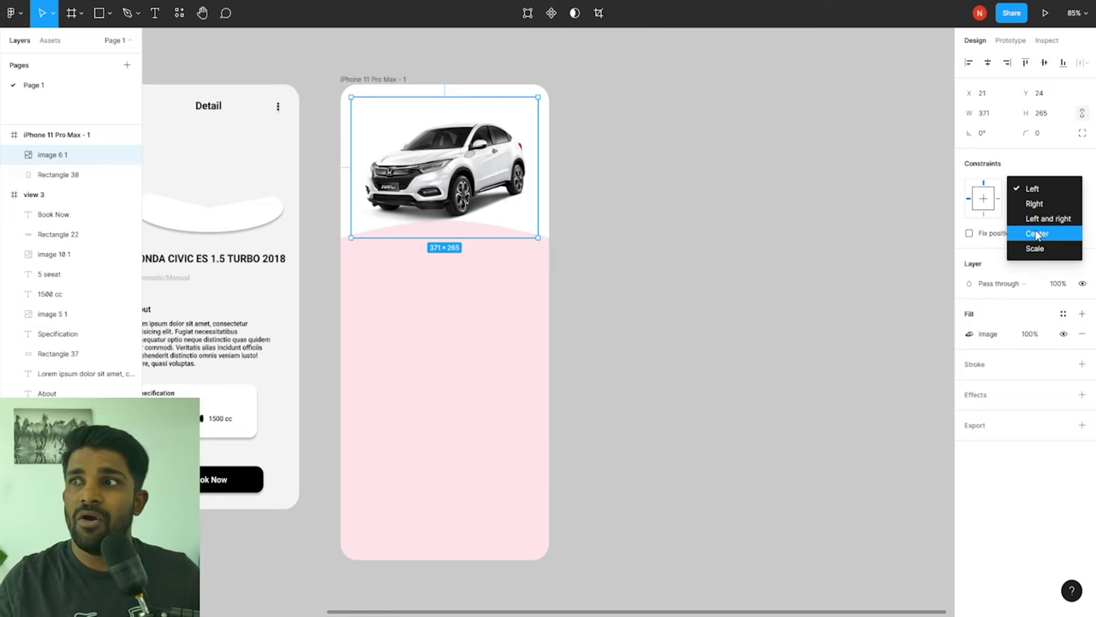
left_click(1044, 256)
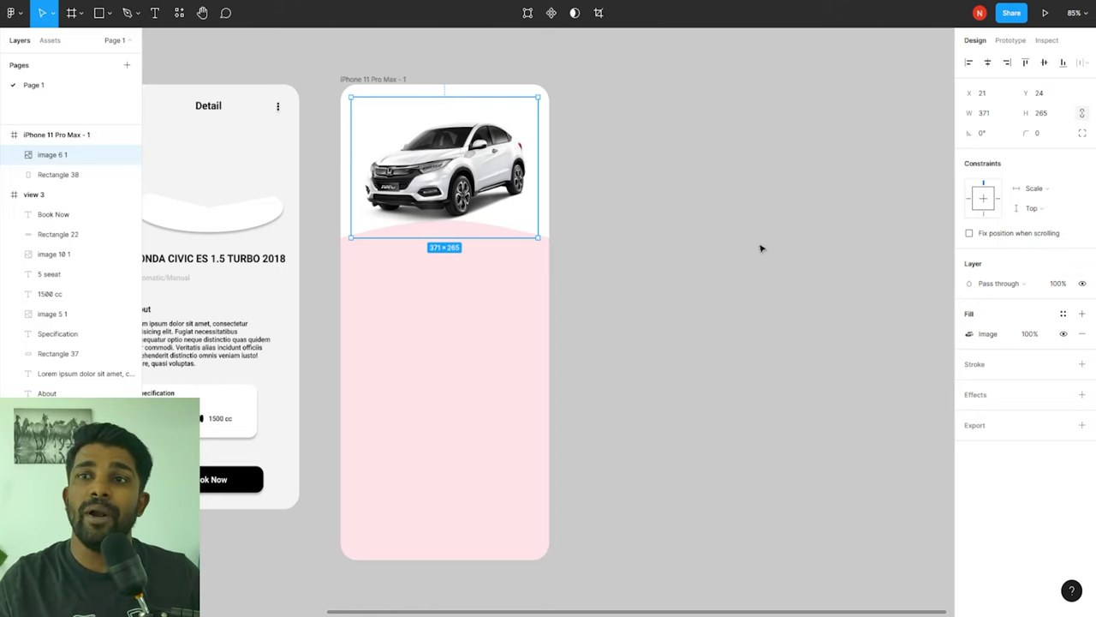
Step: Set the vertical constraint of the car image in the iPhone 11 Pro Max frame to Scale
left_click(553, 297)
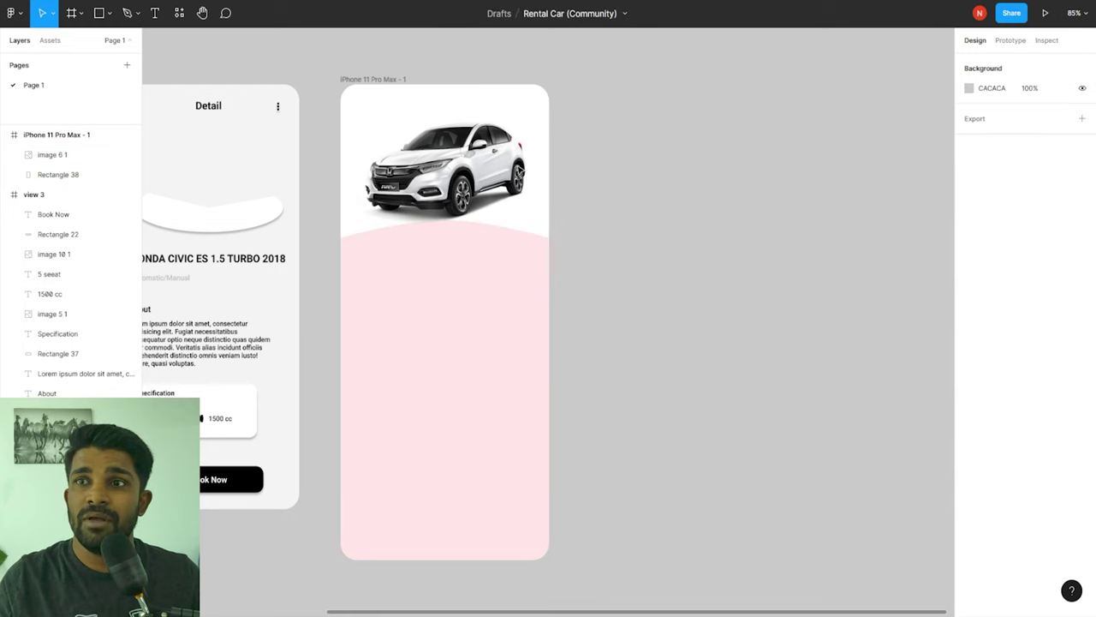
left_click(549, 257)
left_click_drag(551, 283, 549, 311)
left_click(516, 286)
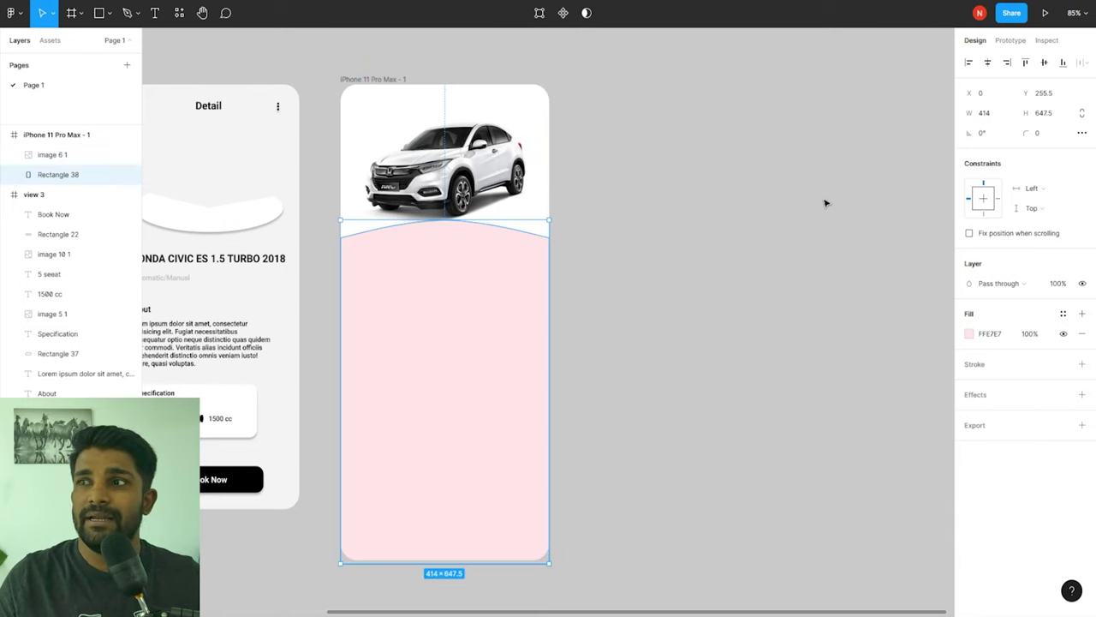
left_click(503, 153)
left_click(1041, 210)
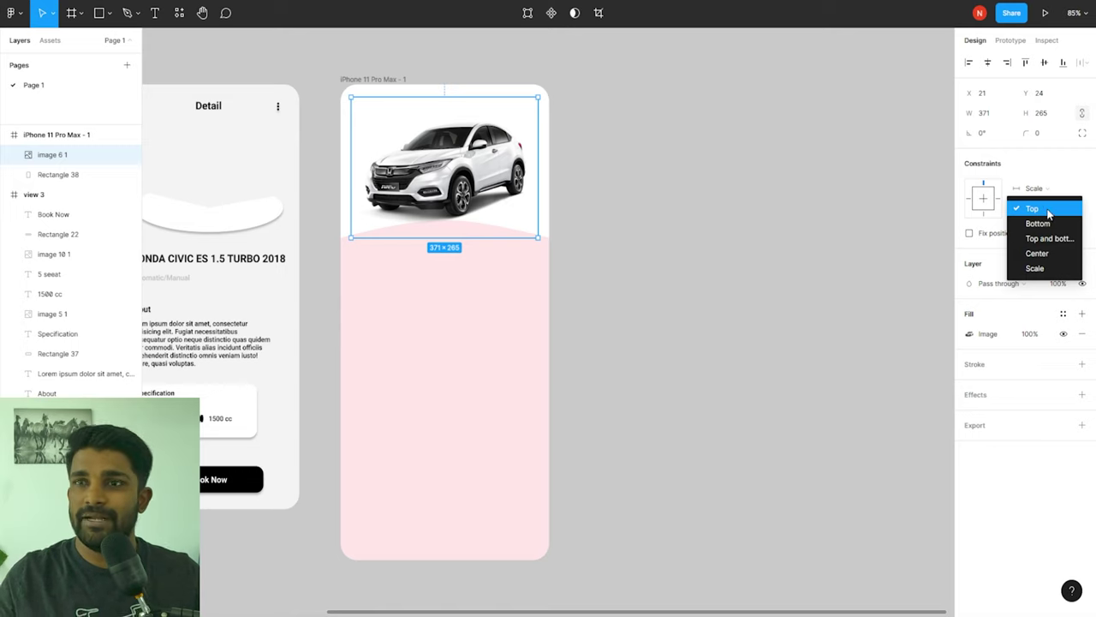
left_click(1036, 269)
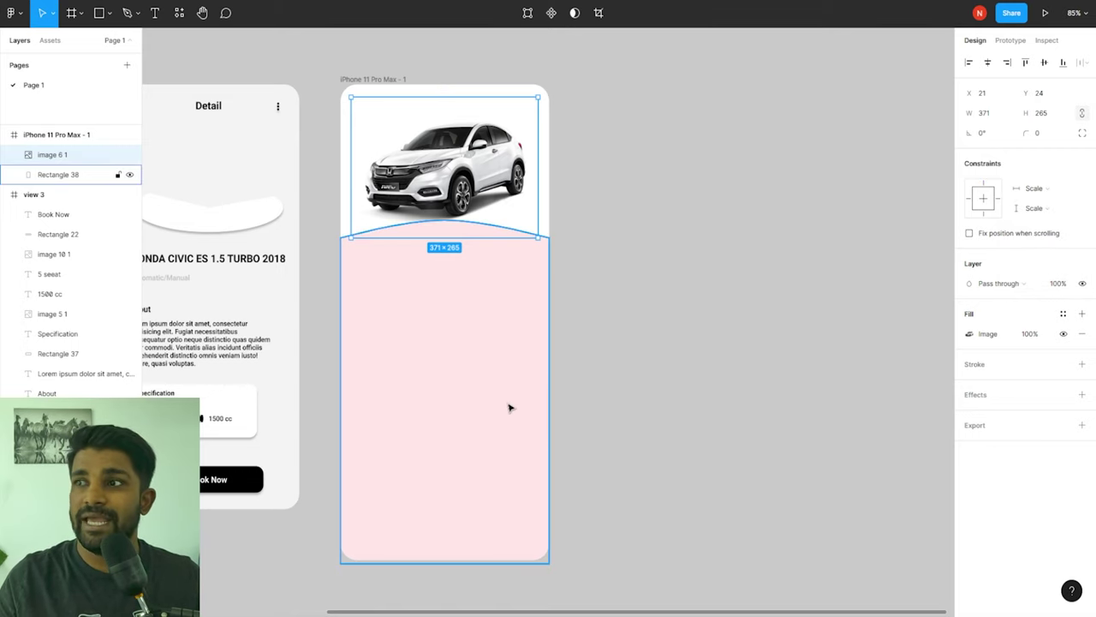
Step: Try enlarging the iPhone 11 Pro Max frame to 483 × 1272 to test its contents' constraints, and undo the resize
left_click(372, 78)
left_click_drag(554, 352, 584, 377)
scroll(711, 481, "down", 1)
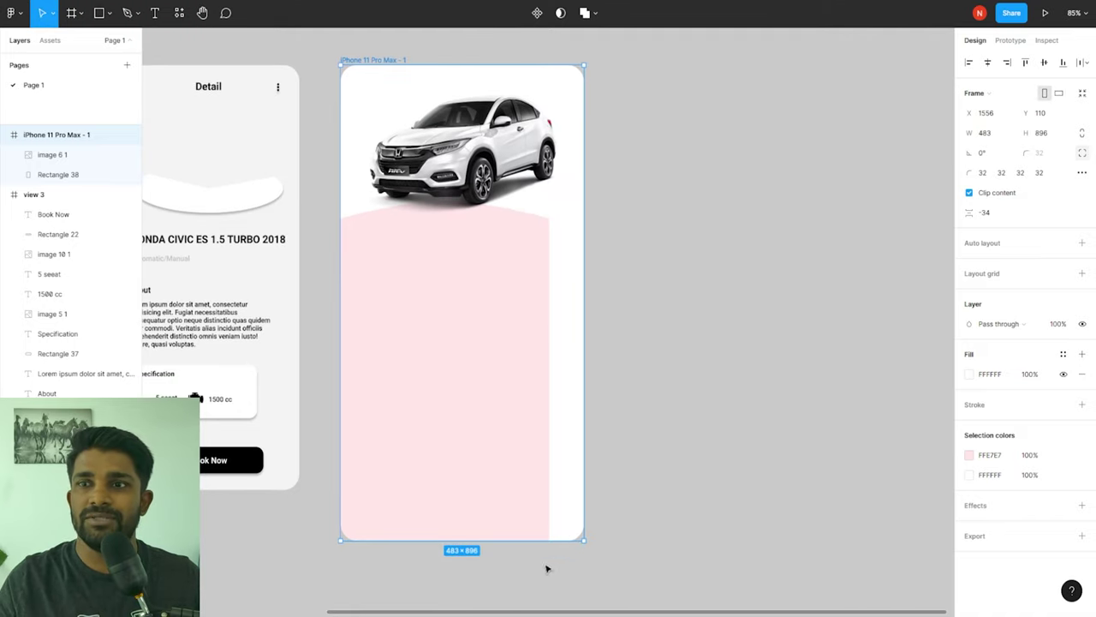
left_click_drag(541, 545, 476, 501)
scroll(540, 608, "down", 5)
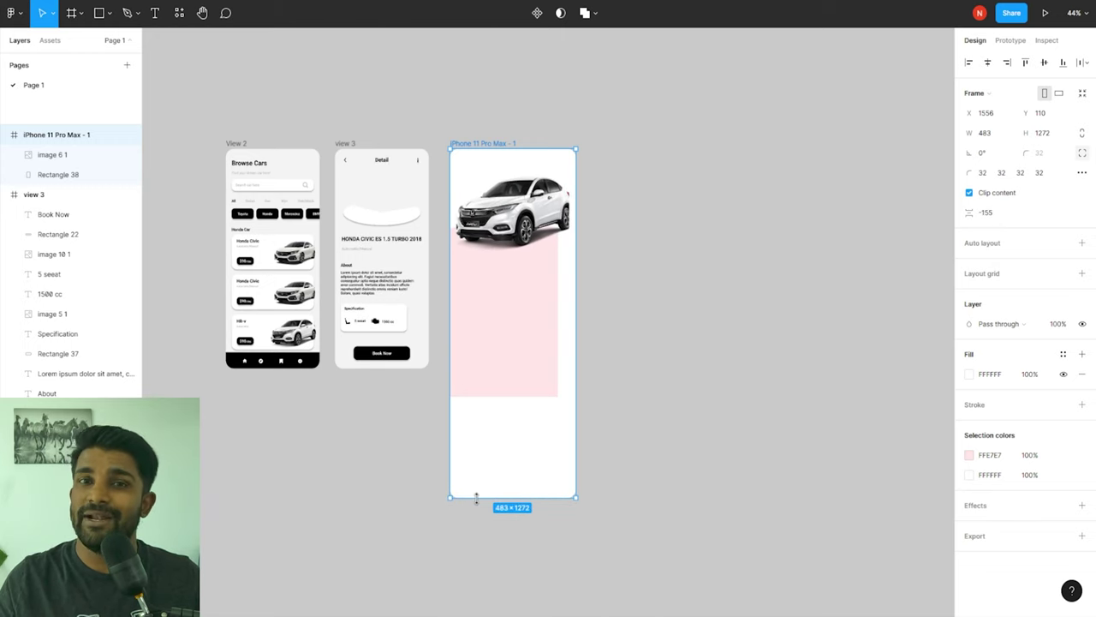
key("ctrl+z")
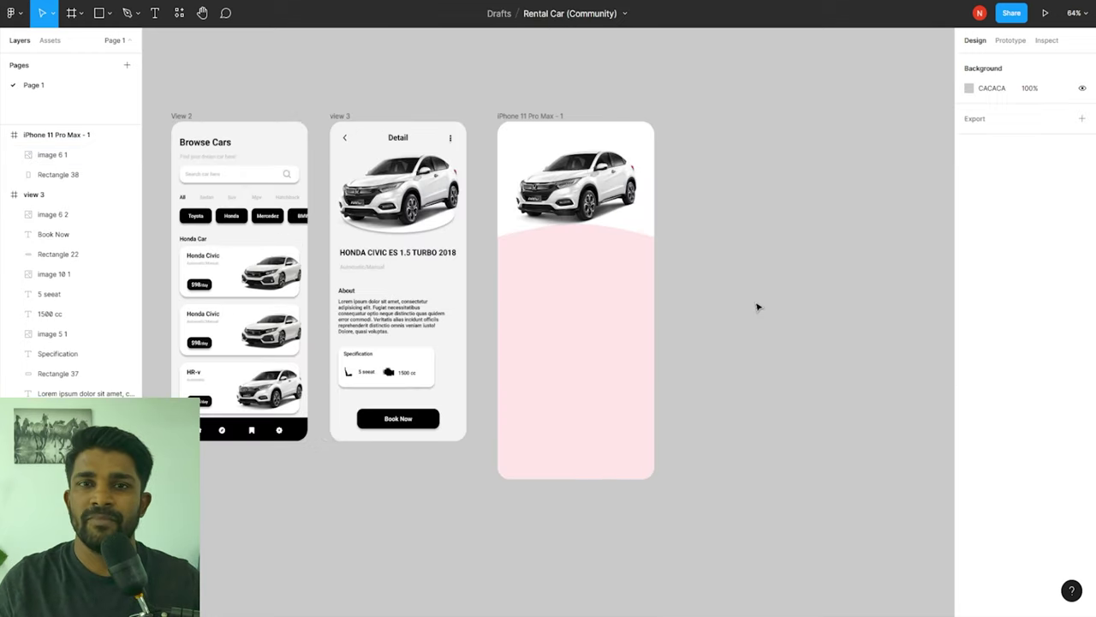
Step: Show the hidden 9-column layout grids on the view 3 and View 2 frames
left_click(543, 115)
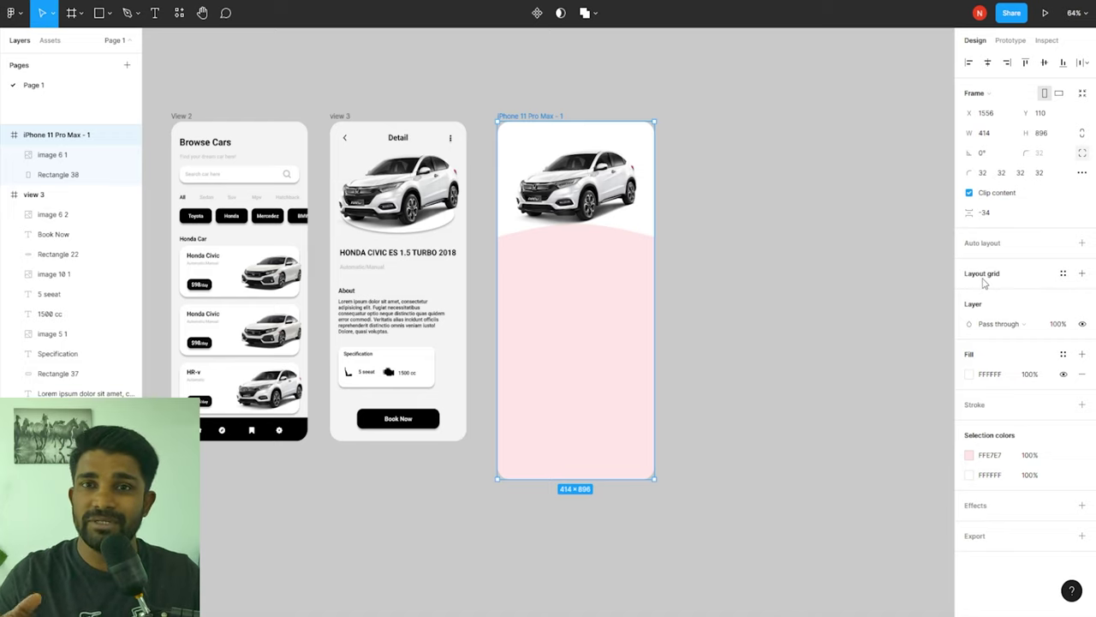
left_click(360, 98)
left_click_drag(431, 89, 519, 97)
left_click(424, 122)
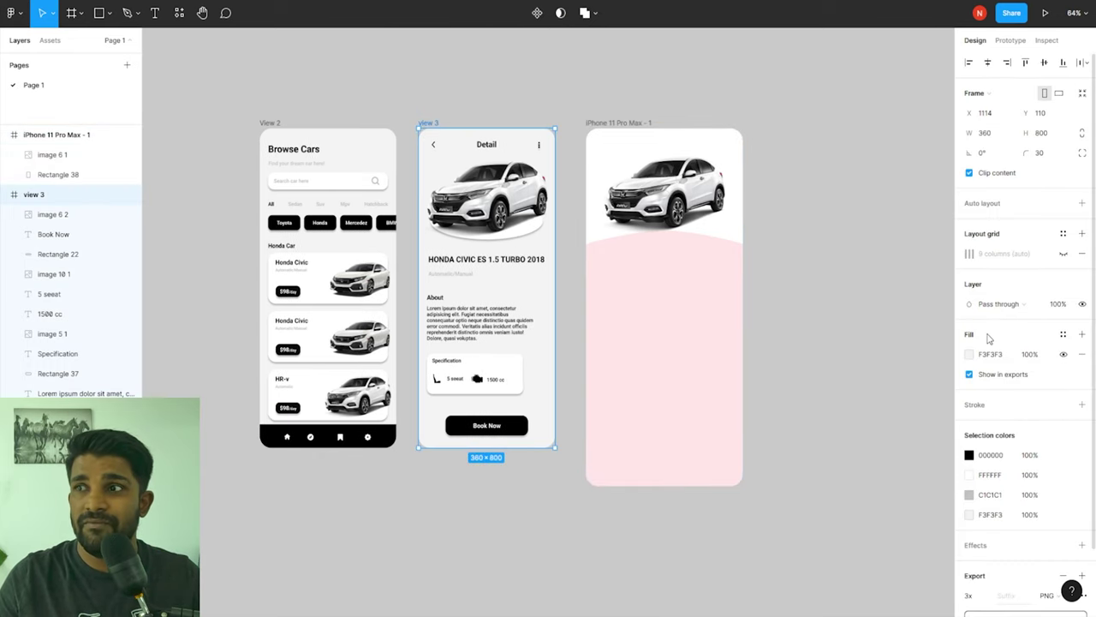
left_click(1064, 254)
scroll(340, 221, "up", 3)
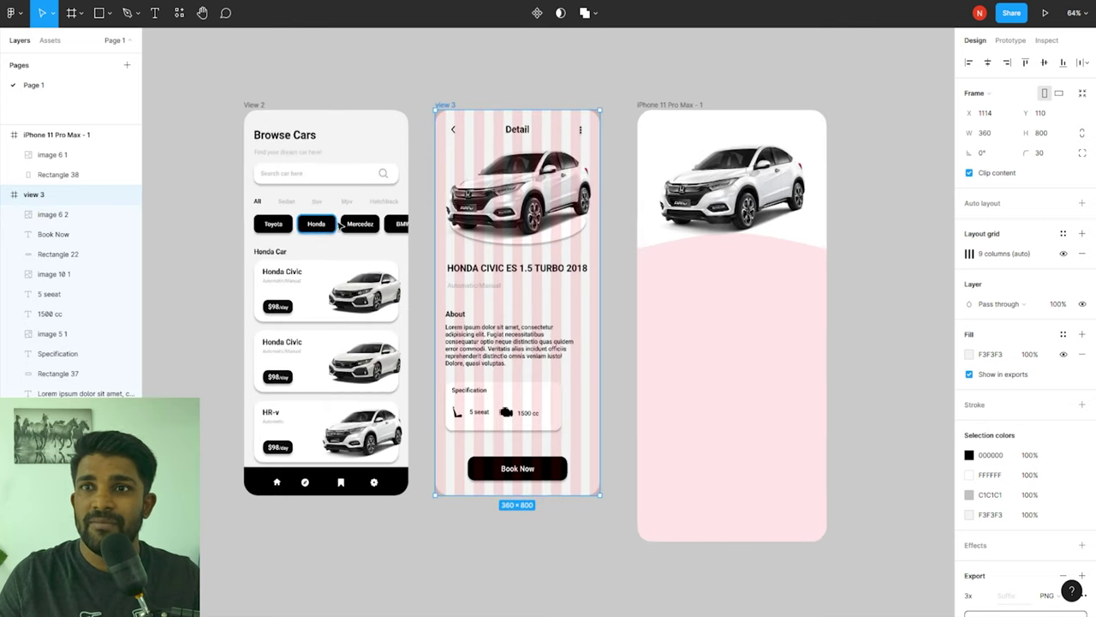
left_click(251, 101)
left_click(1064, 254)
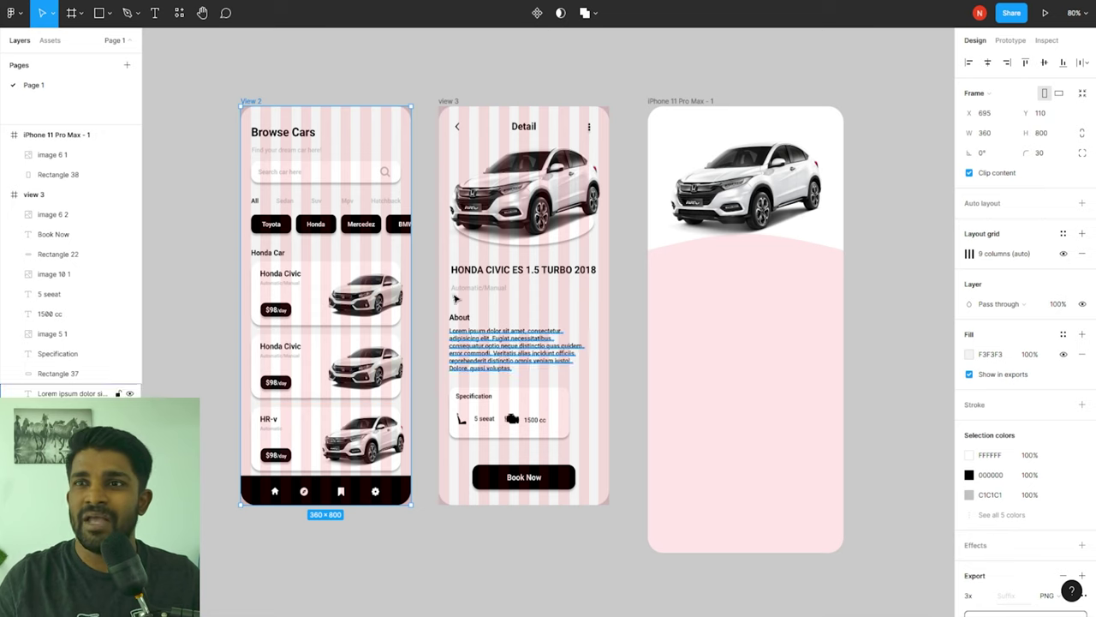
Step: Try an additional uniform layout grid with size 8 on the View 2 frame, and remove that grid
left_click(1082, 234)
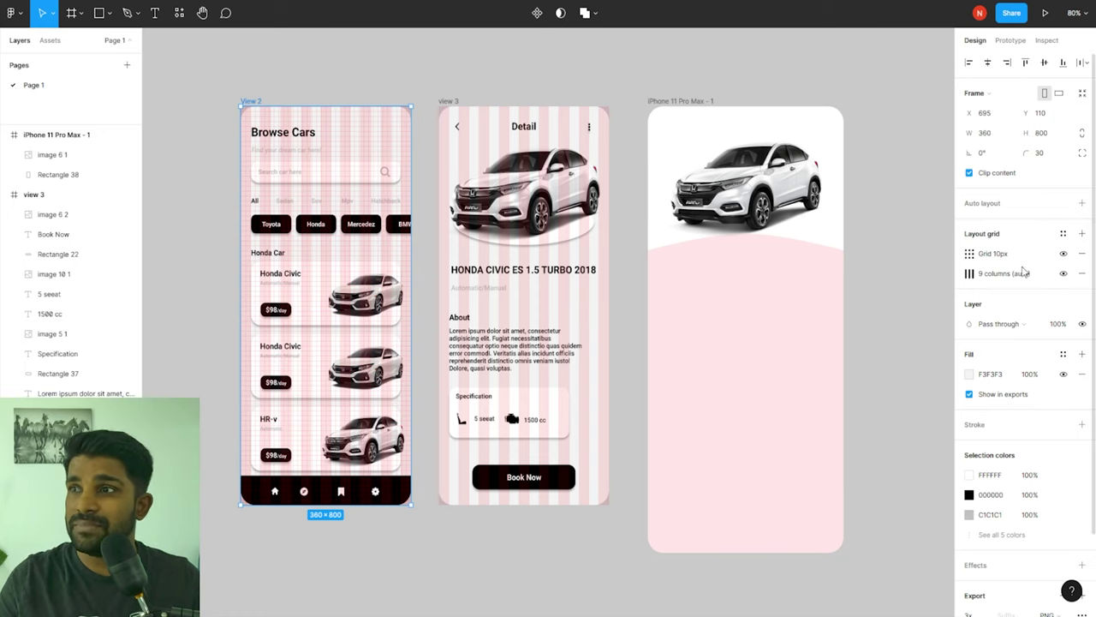
left_click(971, 254)
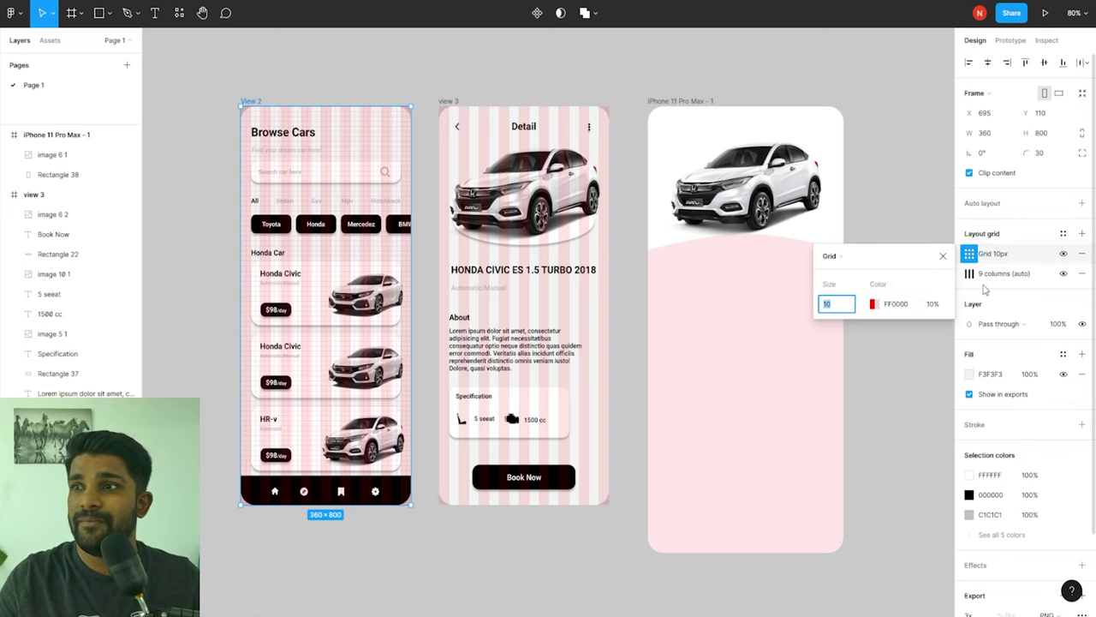
type("8")
key("Return")
left_click(840, 309)
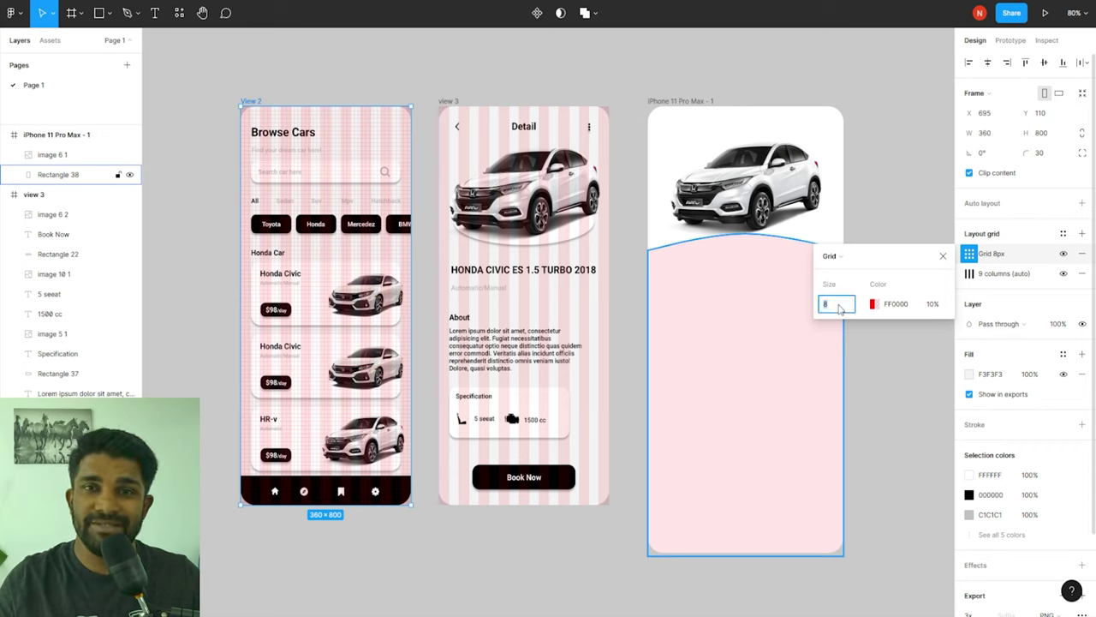
left_click(943, 256)
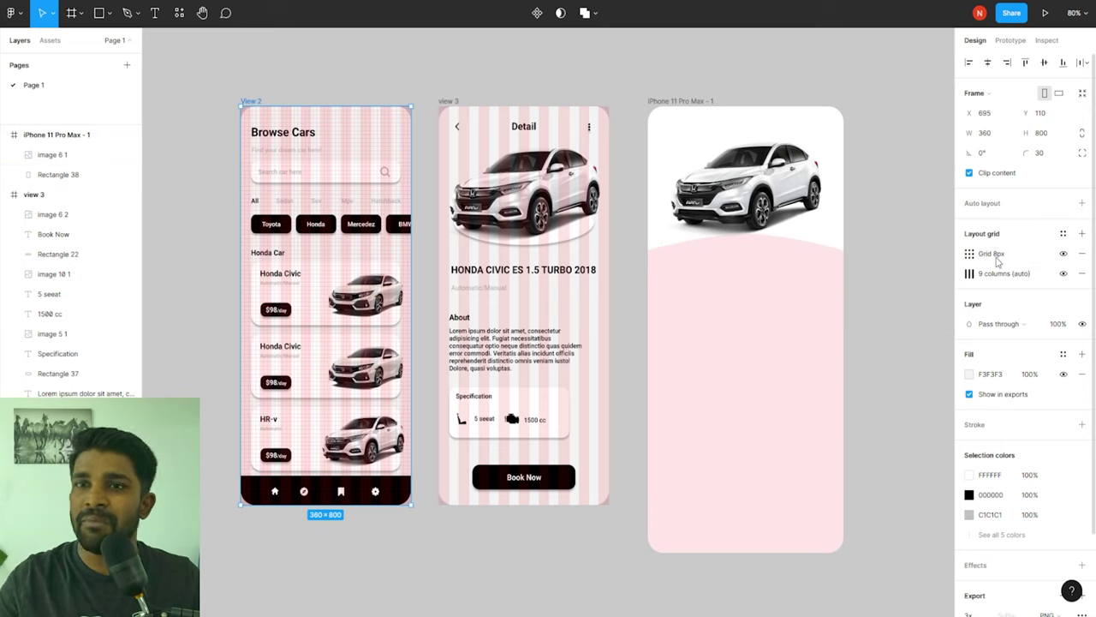
left_click(1082, 253)
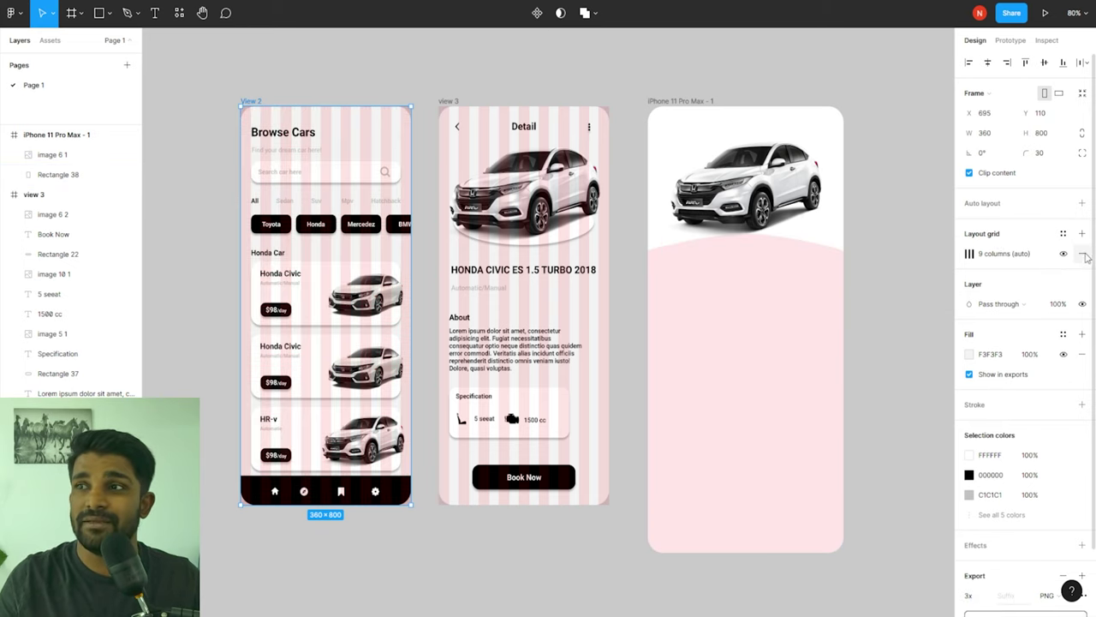
Step: Hide the 9-column layout grids on the View 2 and view 3 frames
left_click(1063, 255)
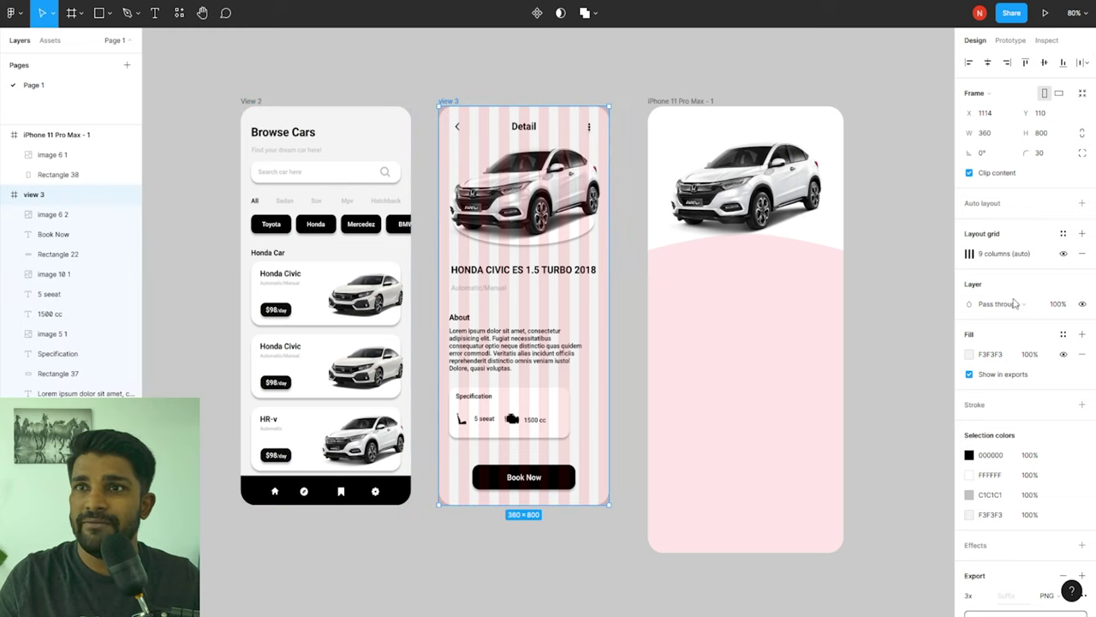
left_click(1064, 254)
left_click(610, 363)
scroll(609, 363, "right", 2)
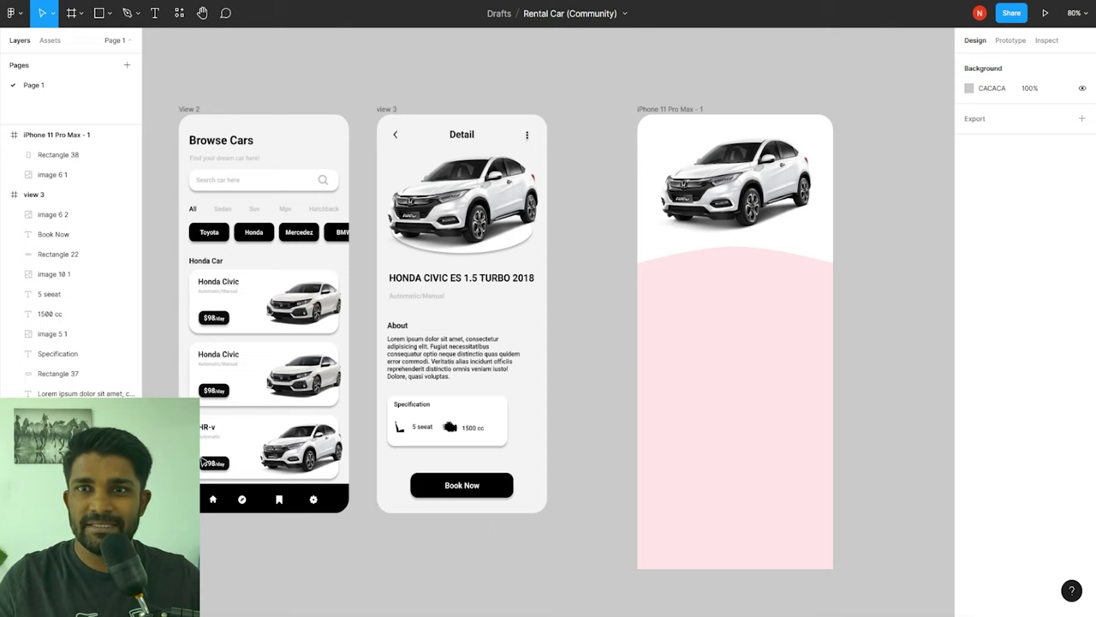
Step: Create a component from the Book Now text and its black button rectangle in view 3
left_click(477, 489)
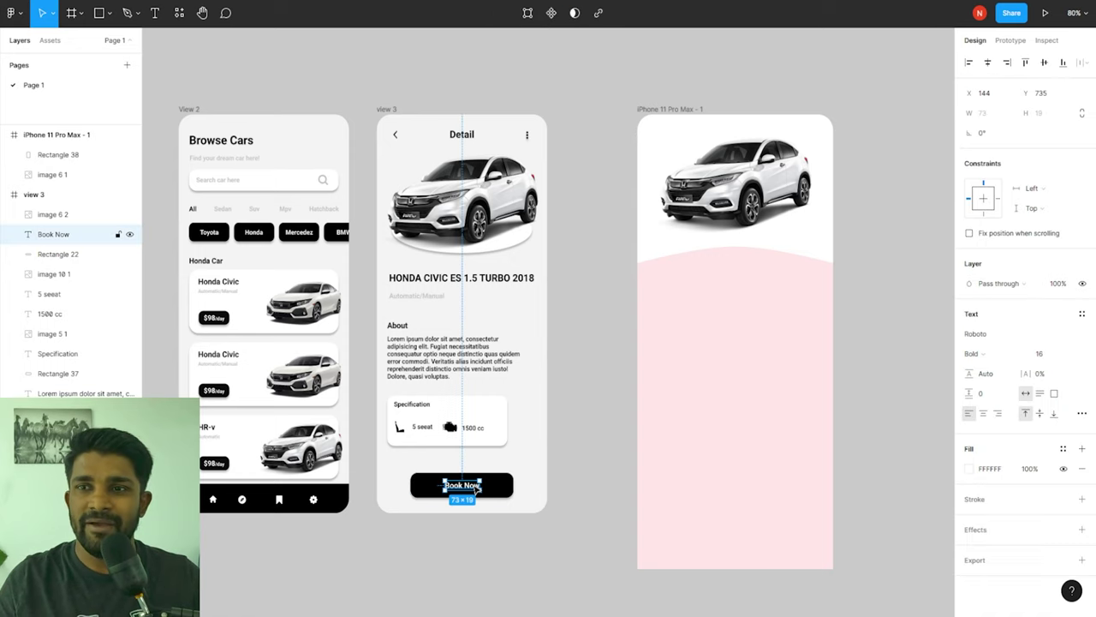
left_click(502, 489, "shift")
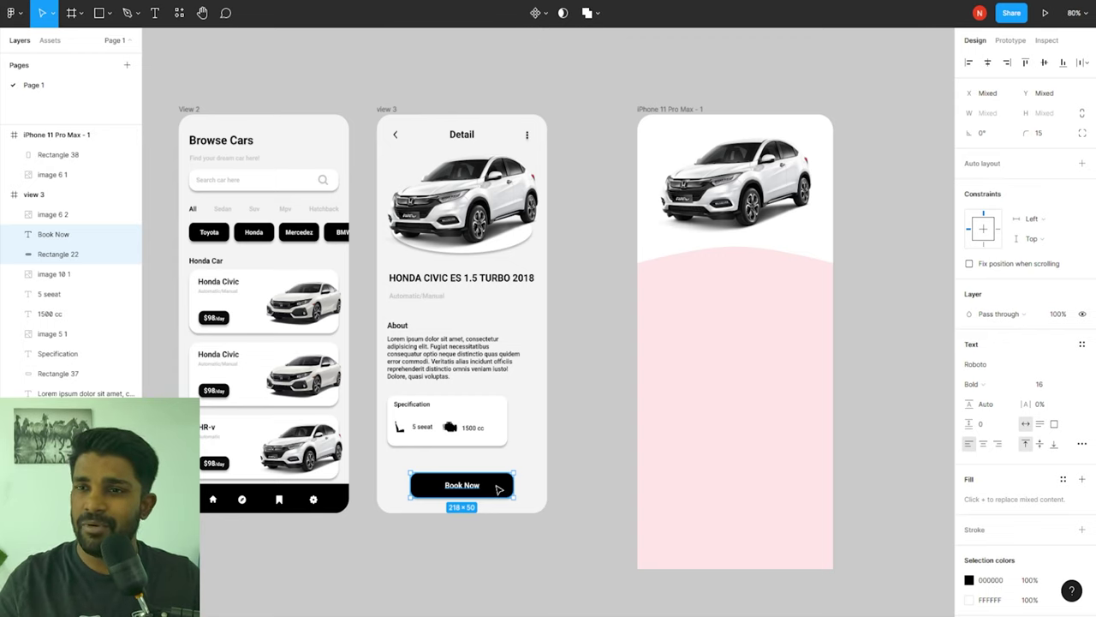
right_click(490, 486)
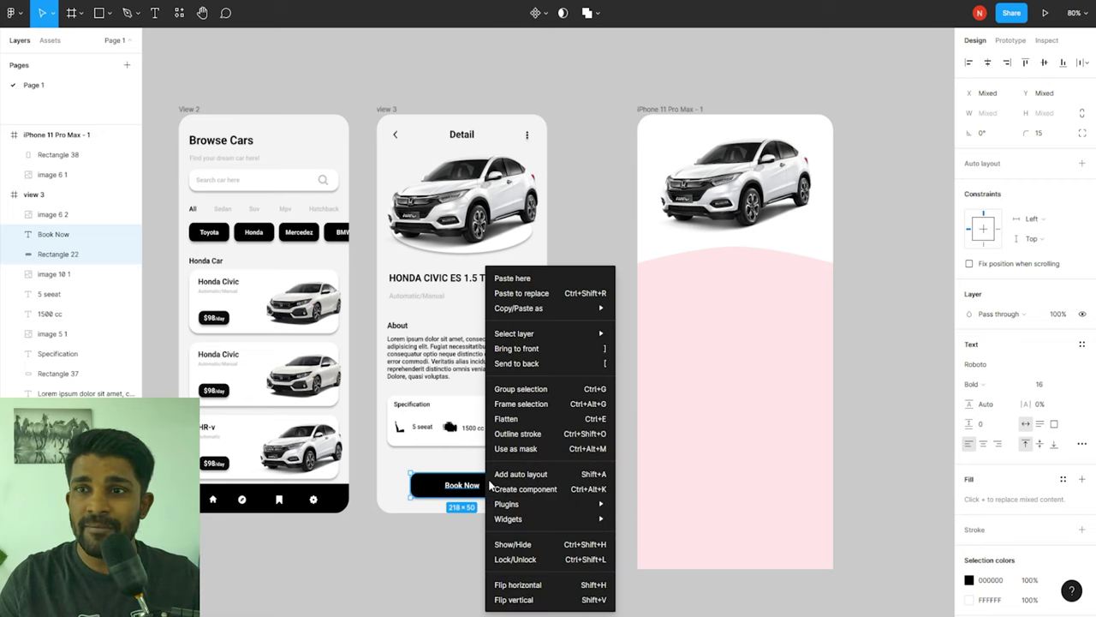
left_click(548, 492)
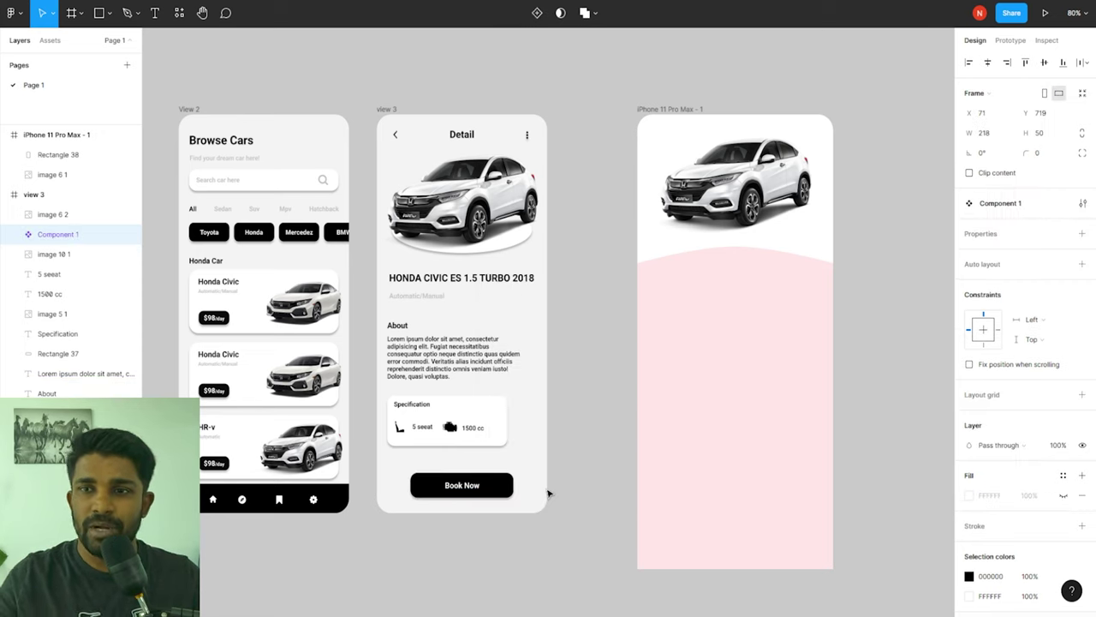
left_click(600, 511)
left_click(478, 488)
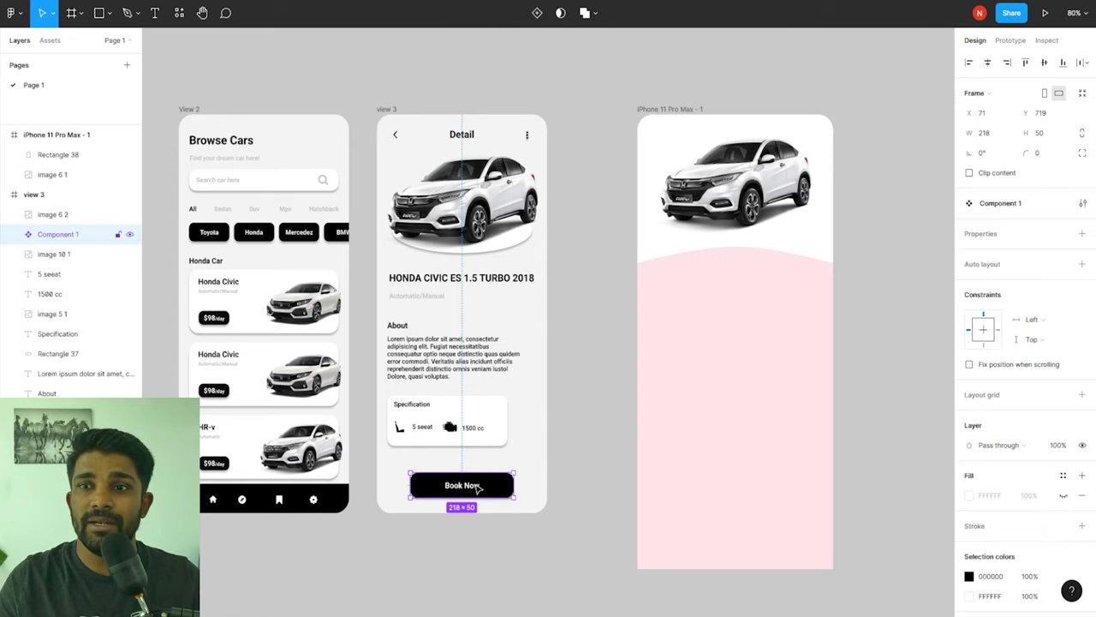
left_click(558, 497)
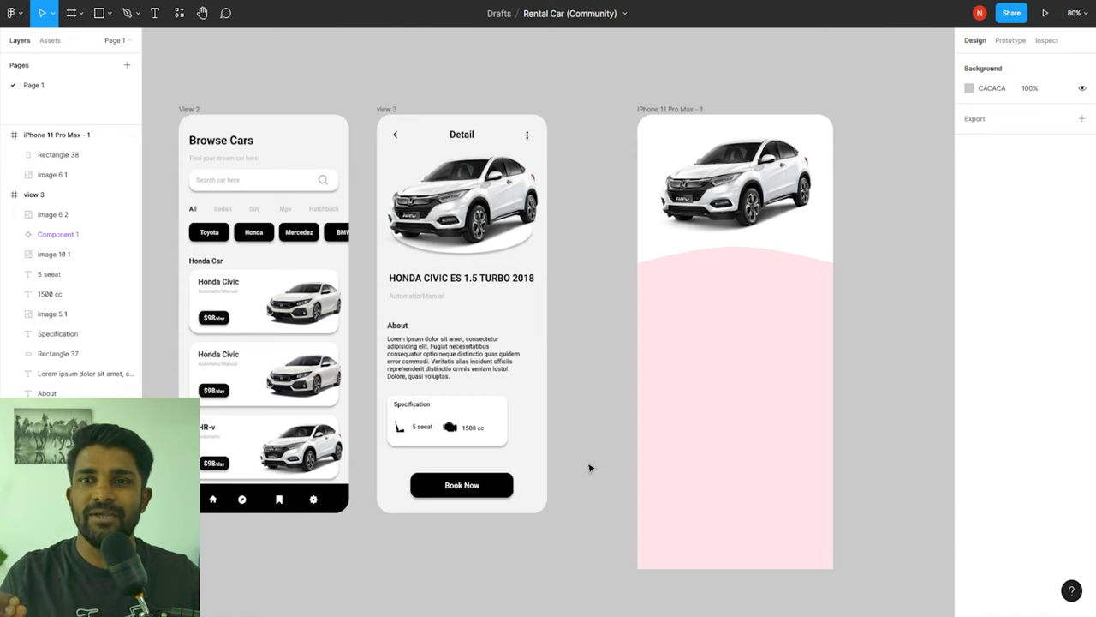
Step: Examine the search bar, Toyota label, price label and car image in View 2, and the iPhone 11 Pro Max frame, as component candidates
left_click_drag(587, 454, 607, 453)
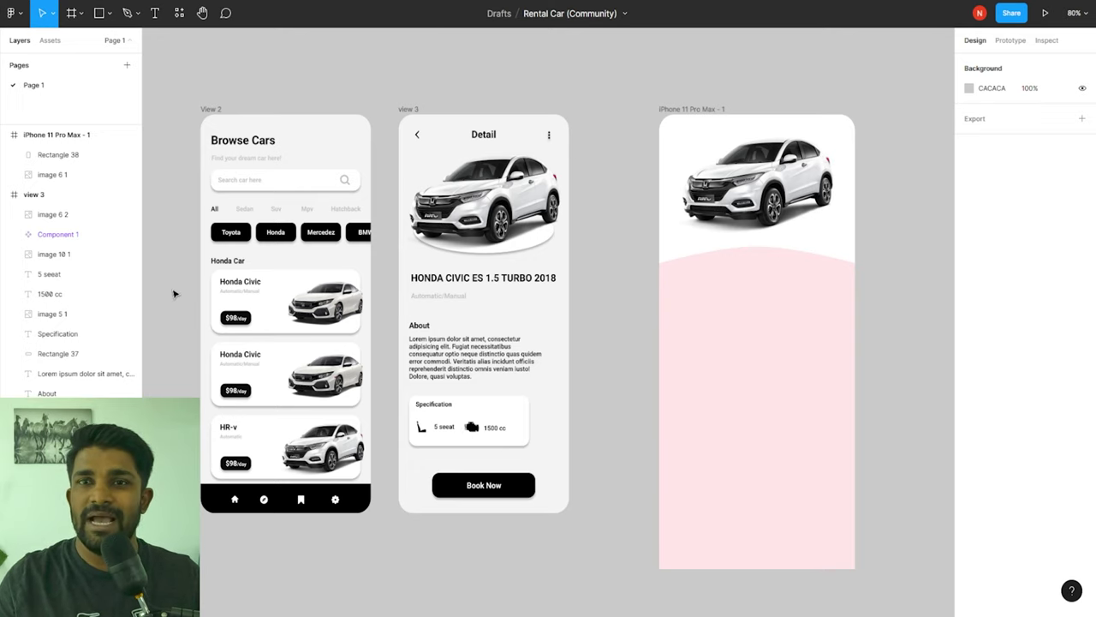
left_click(284, 184)
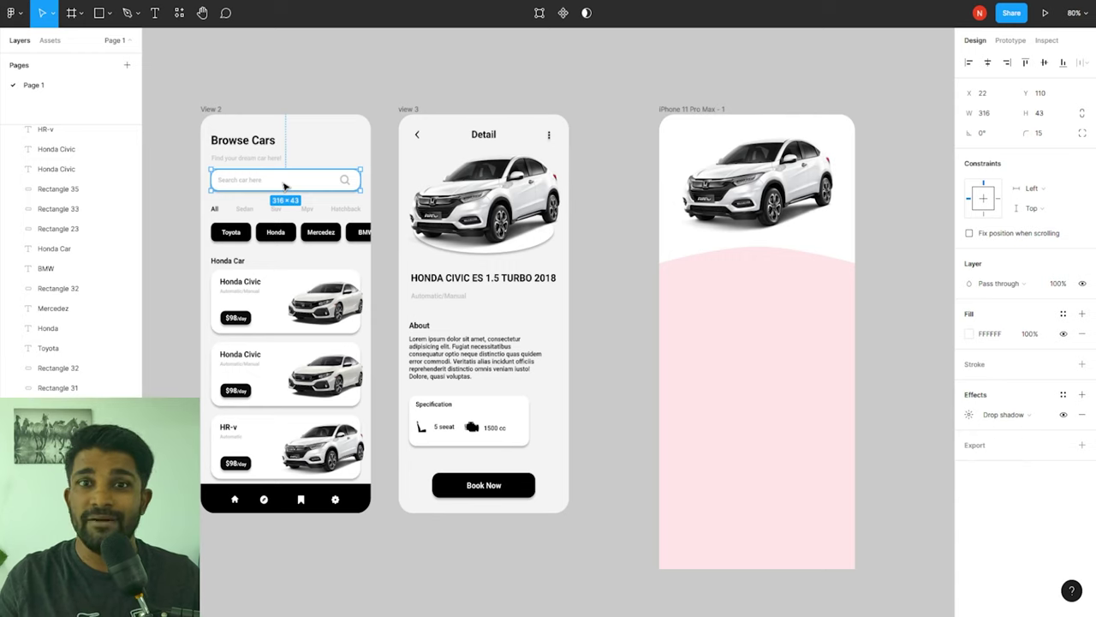
left_click(235, 236)
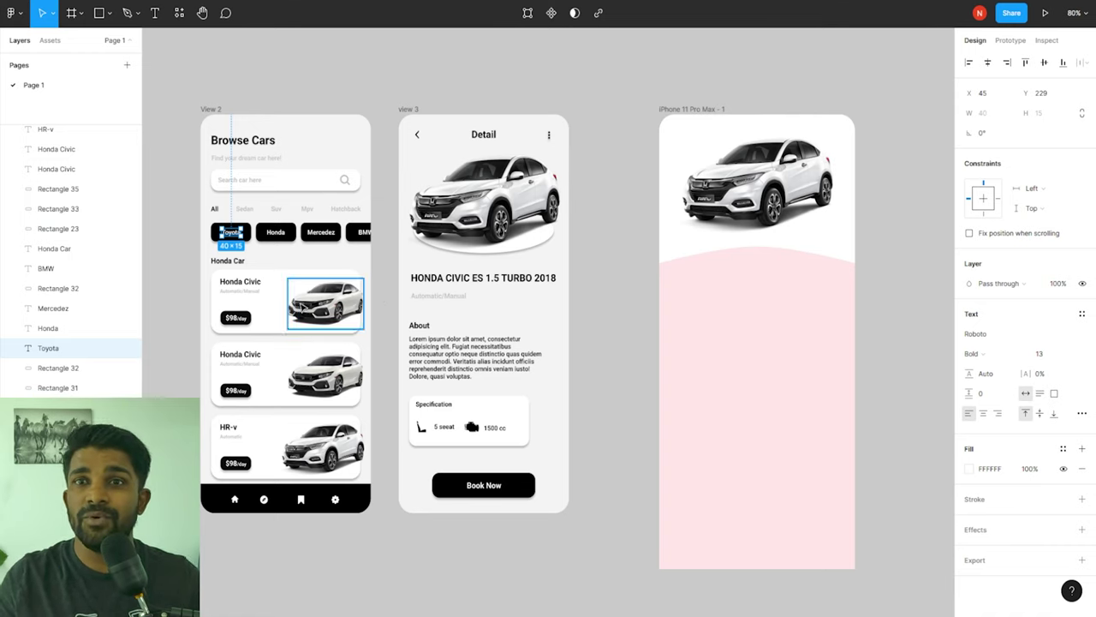
left_click(233, 319)
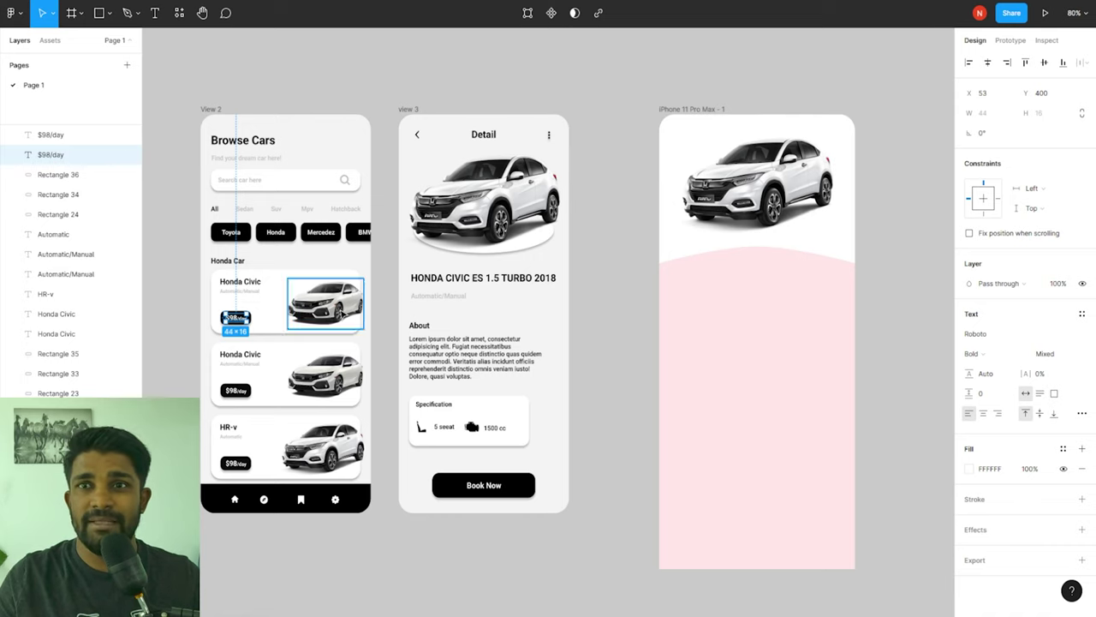
left_click(340, 313)
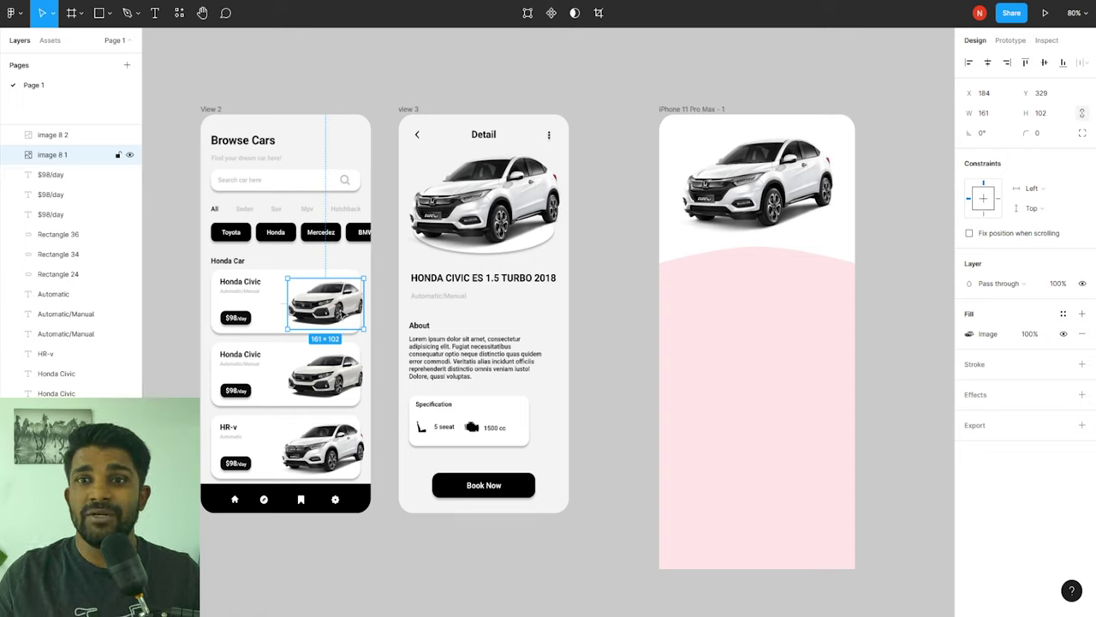
left_click(385, 318)
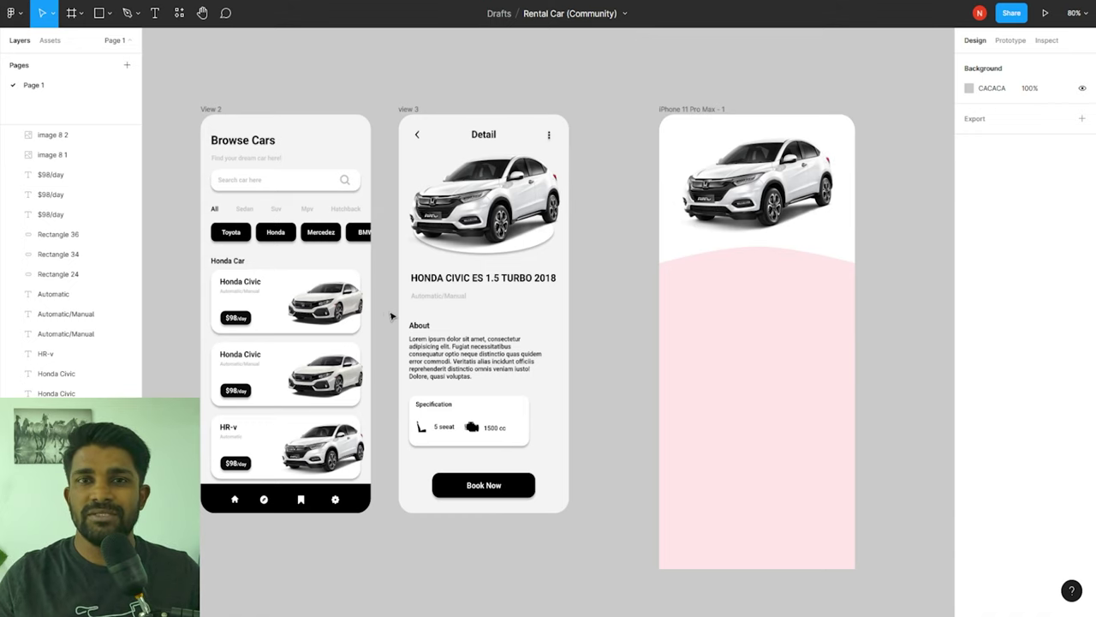
left_click(681, 108)
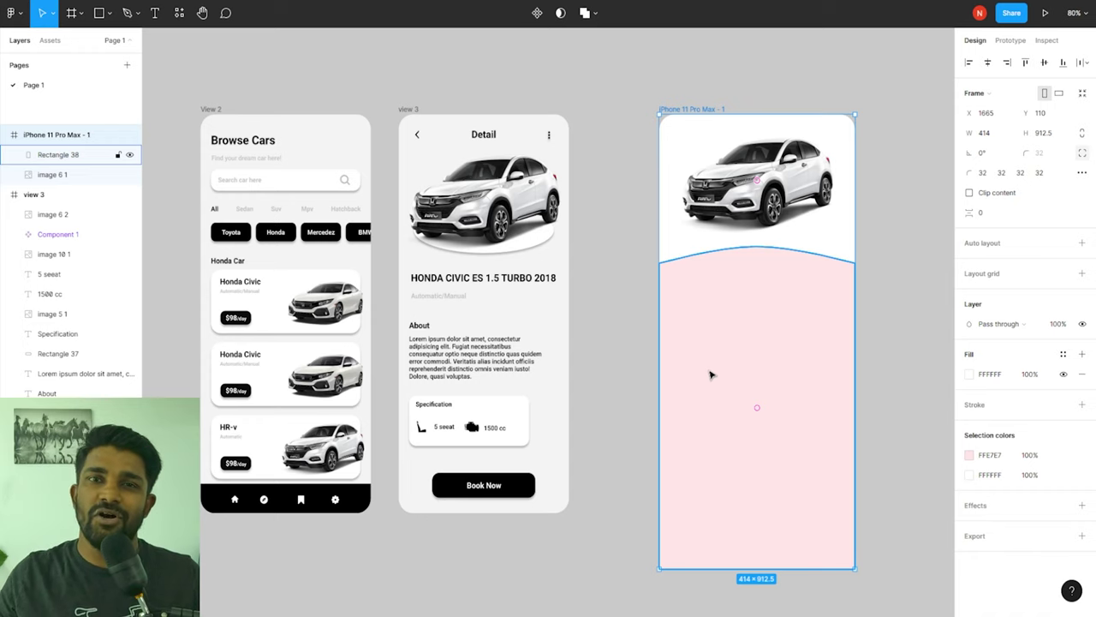
left_click(630, 364)
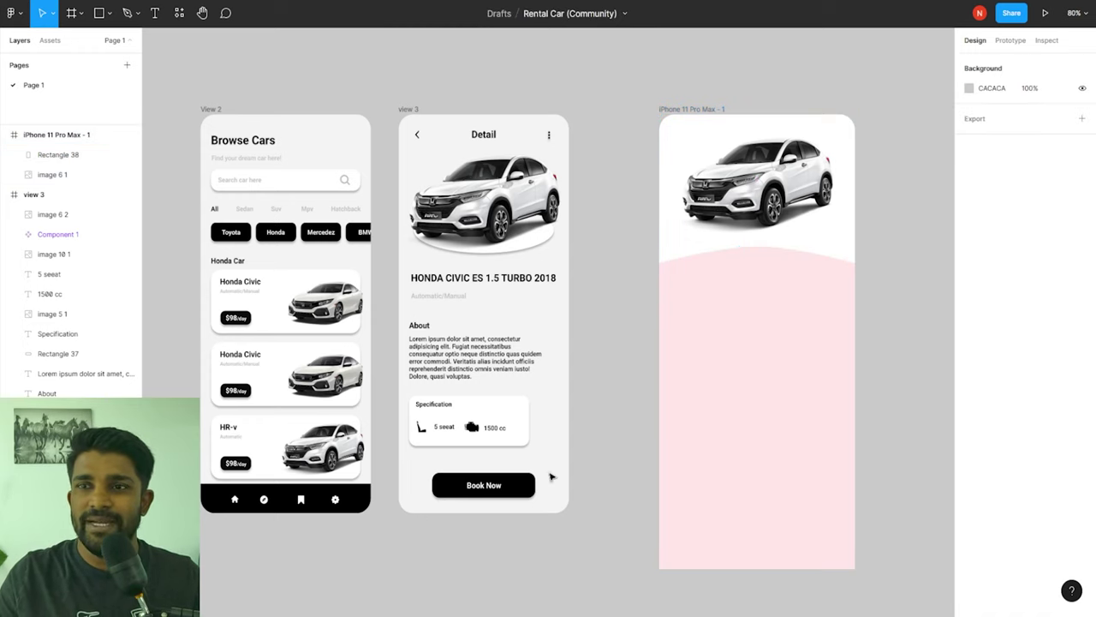
Step: Draw a frame of about 292 × 56 across the lower part of the pink area in the iPhone 11 Pro Max frame
left_click(509, 493)
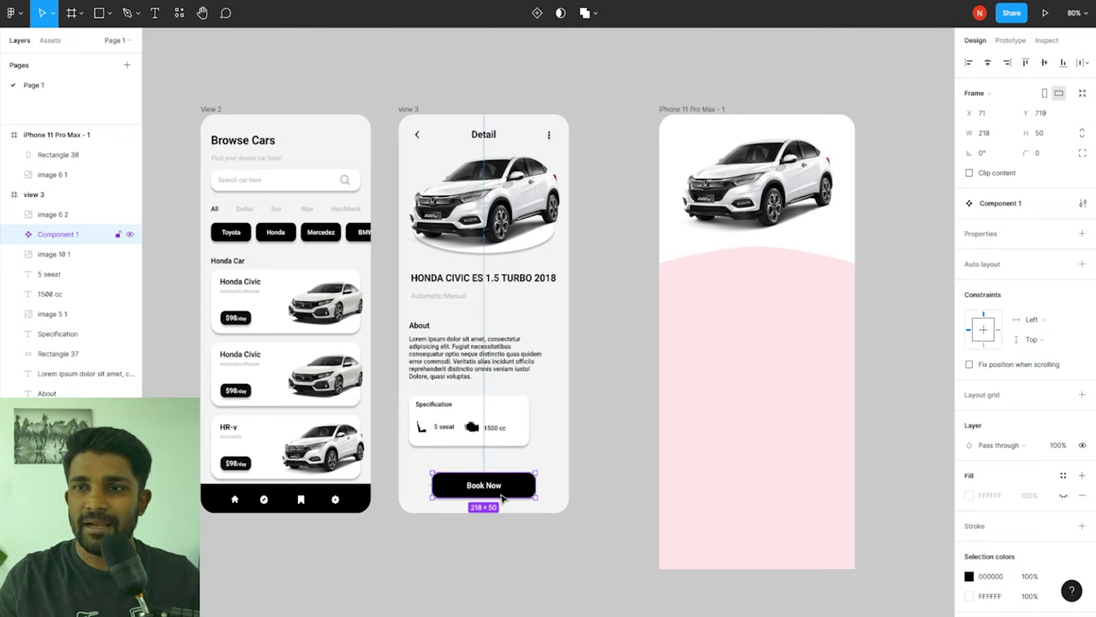
left_click(639, 493)
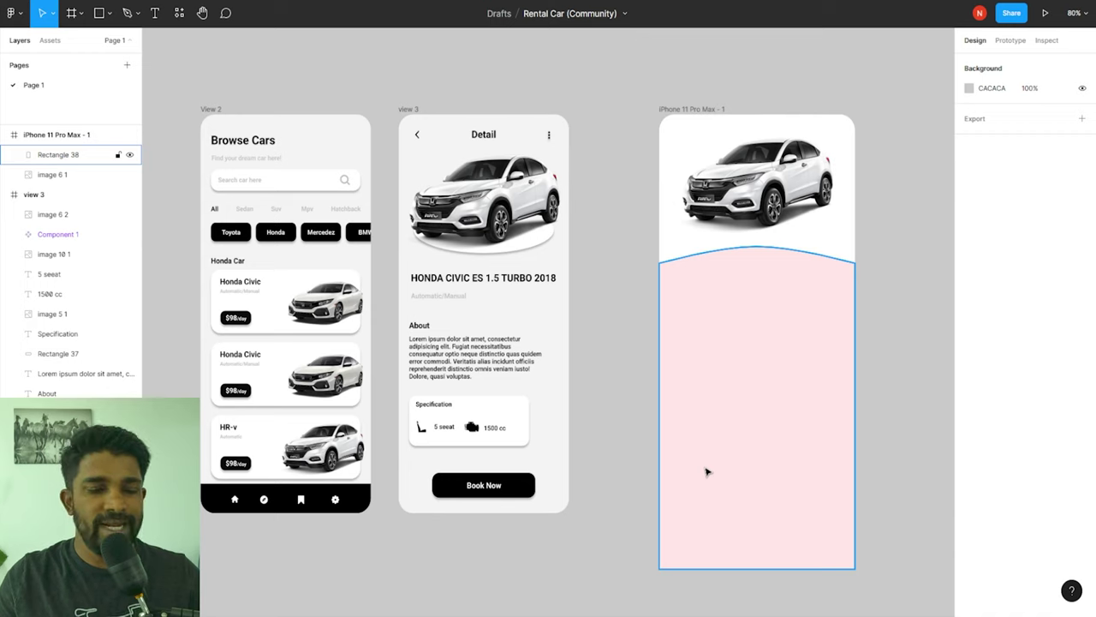
key("f")
left_click_drag(688, 449, 827, 478)
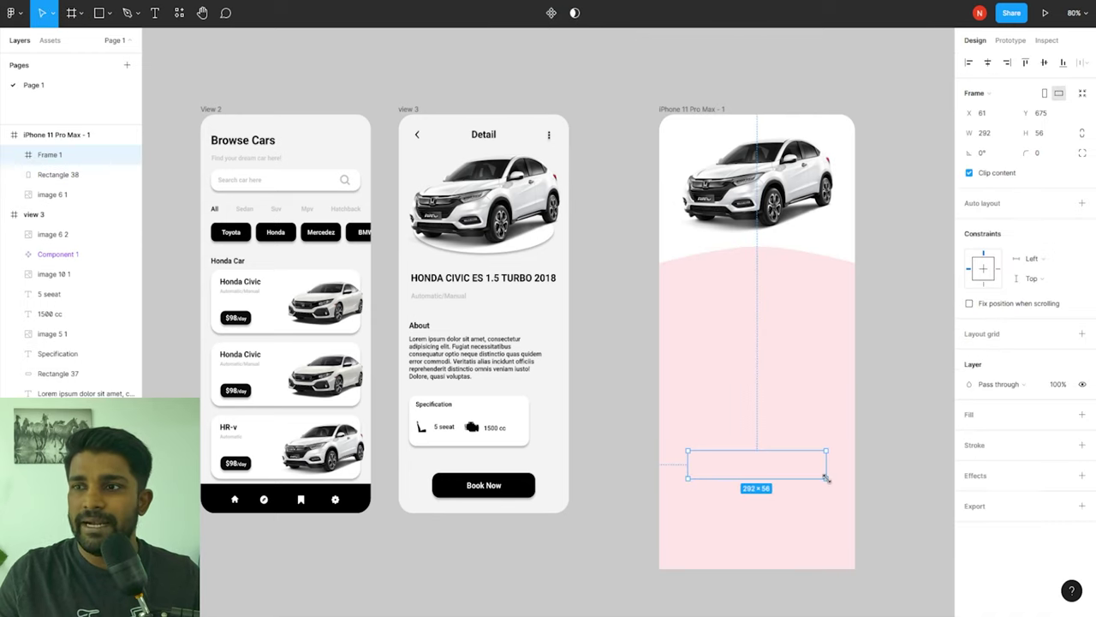
Step: Fill the new frame on the iPhone 11 Pro Max screen with black 000000, sampled from view 3's Book Now button
left_click(1082, 415)
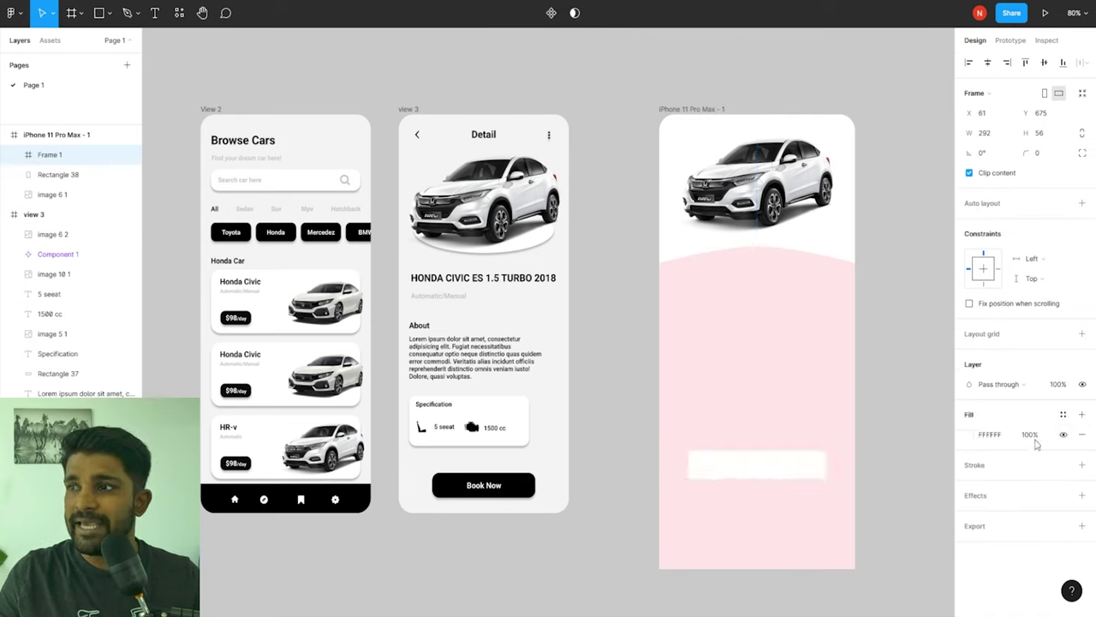
left_click(970, 434)
left_click(829, 477)
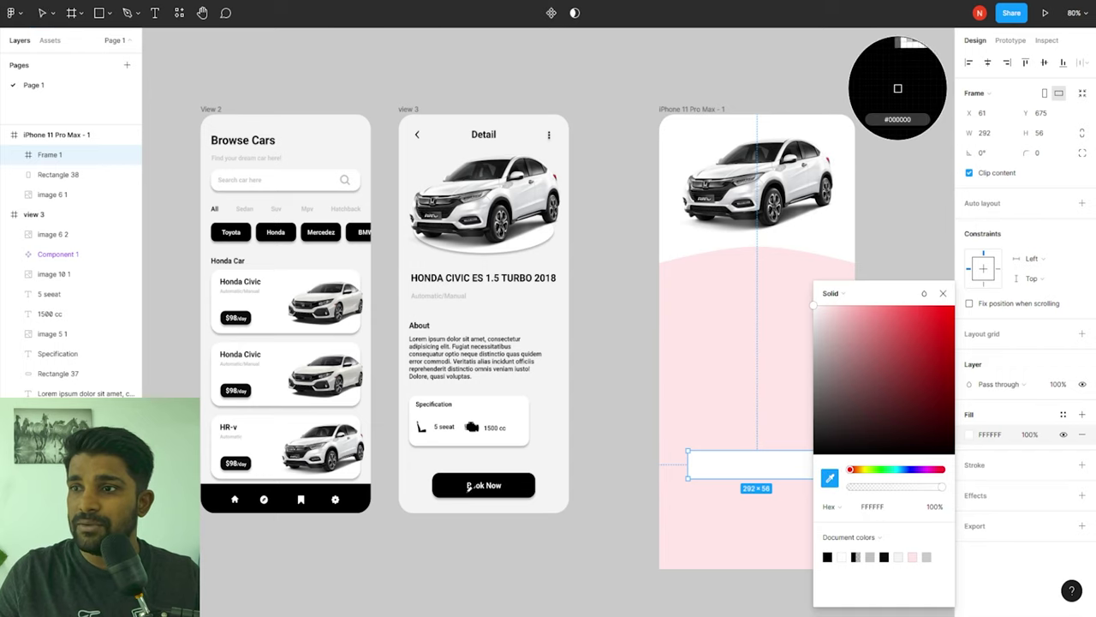
left_click(525, 484)
left_click(943, 293)
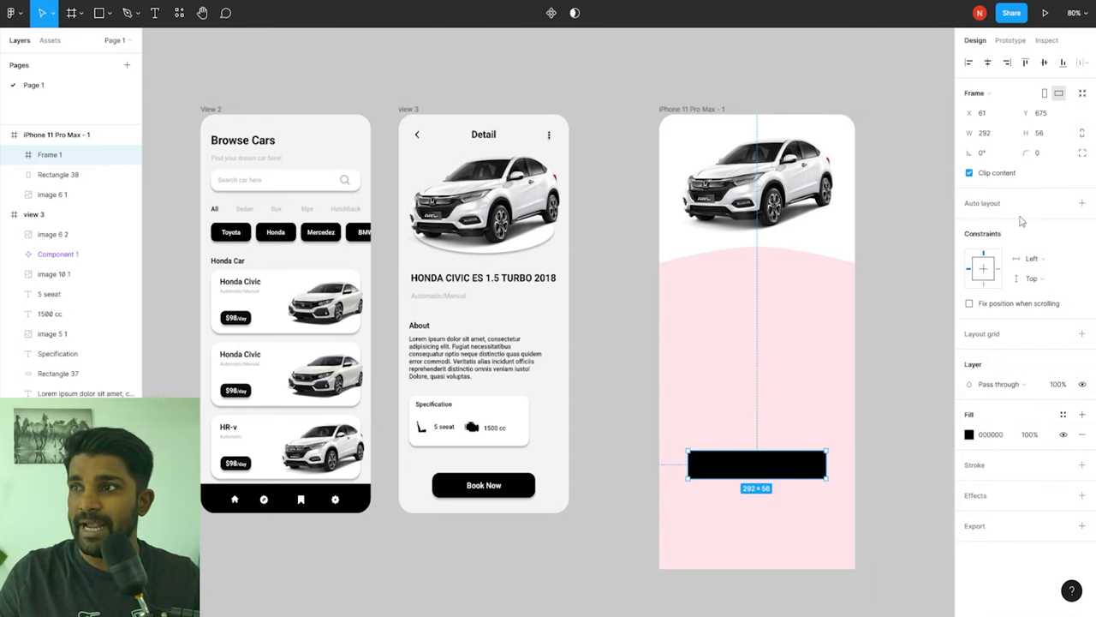
Step: Round the black frame's corners to 18 and move it down to Y 752
left_click_drag(1027, 152, 141, 155)
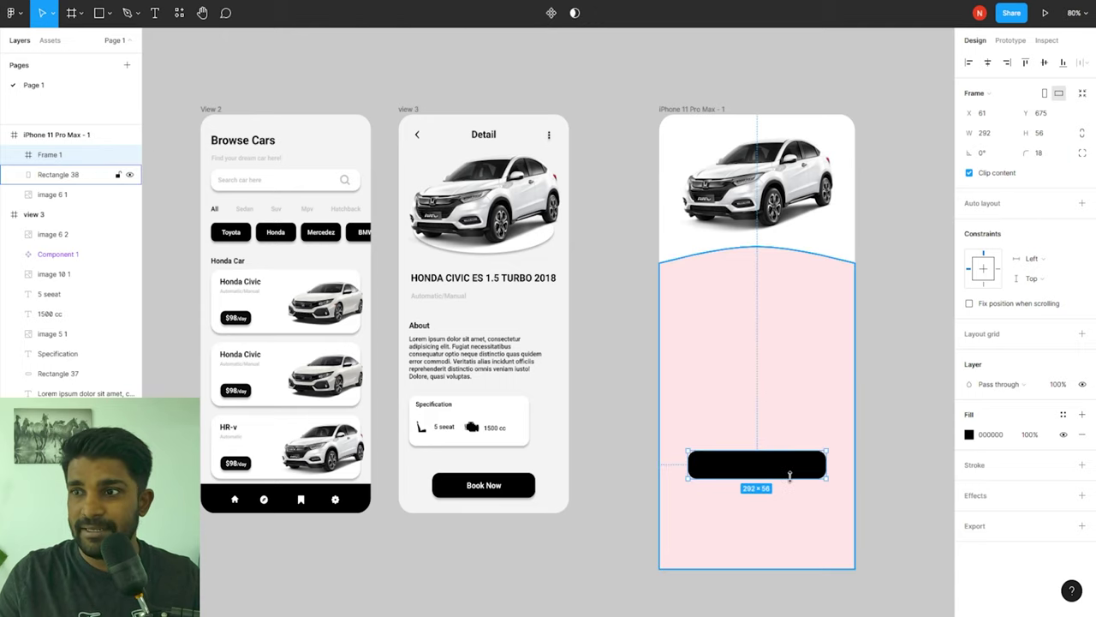
left_click_drag(789, 474, 746, 512)
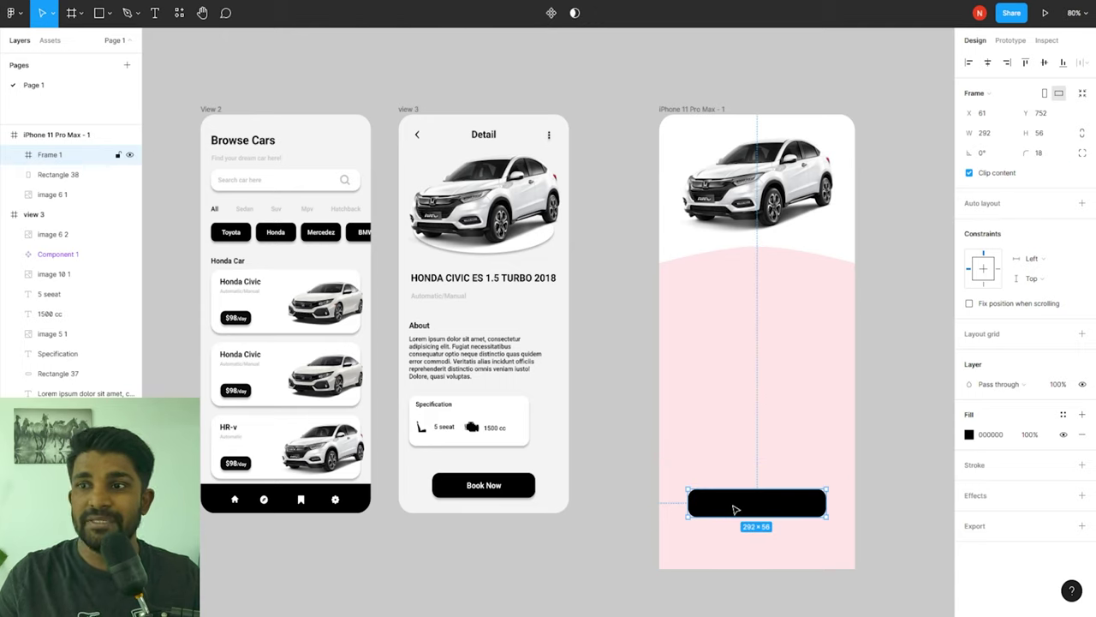
left_click(507, 491)
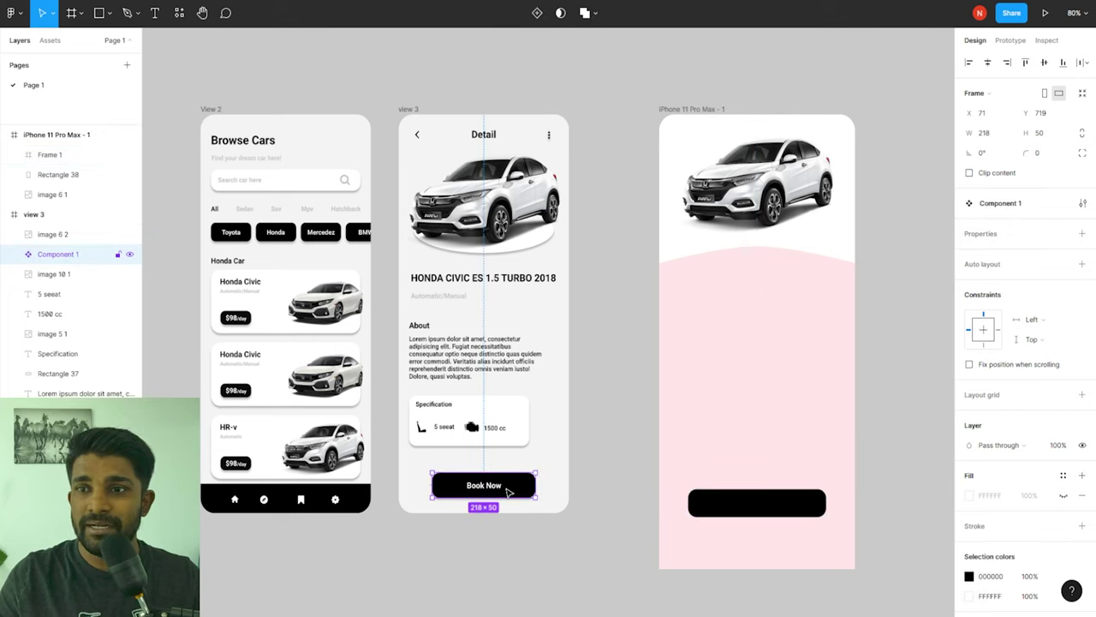
left_click(777, 514)
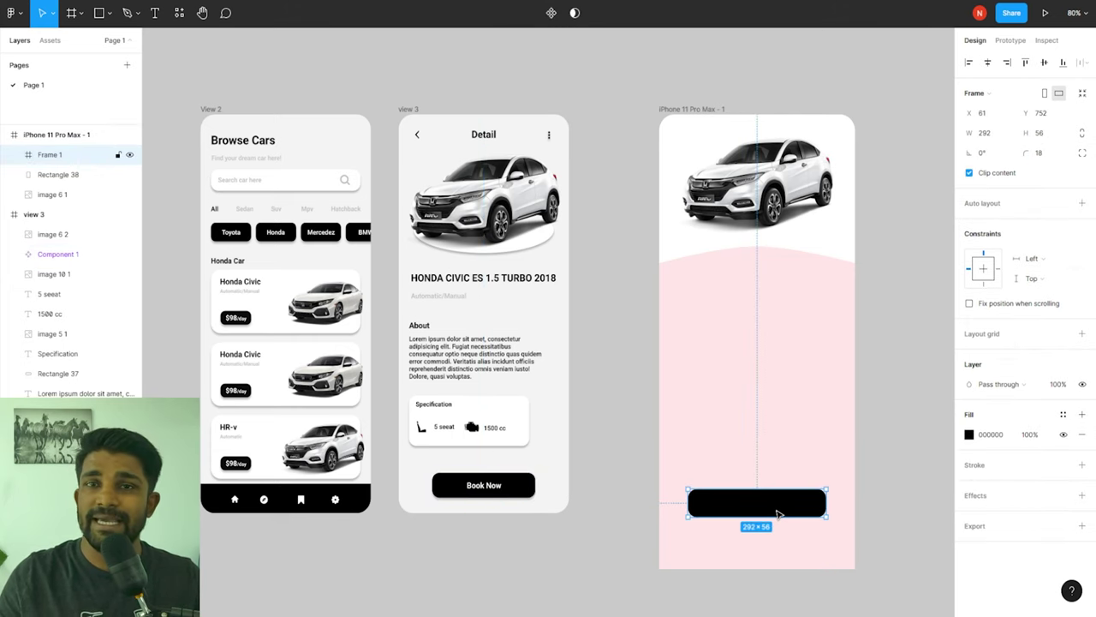
Step: Copy the Book Now text from view 3's button component into the black frame on the iPhone 11 Pro Max screen
left_click(31, 178)
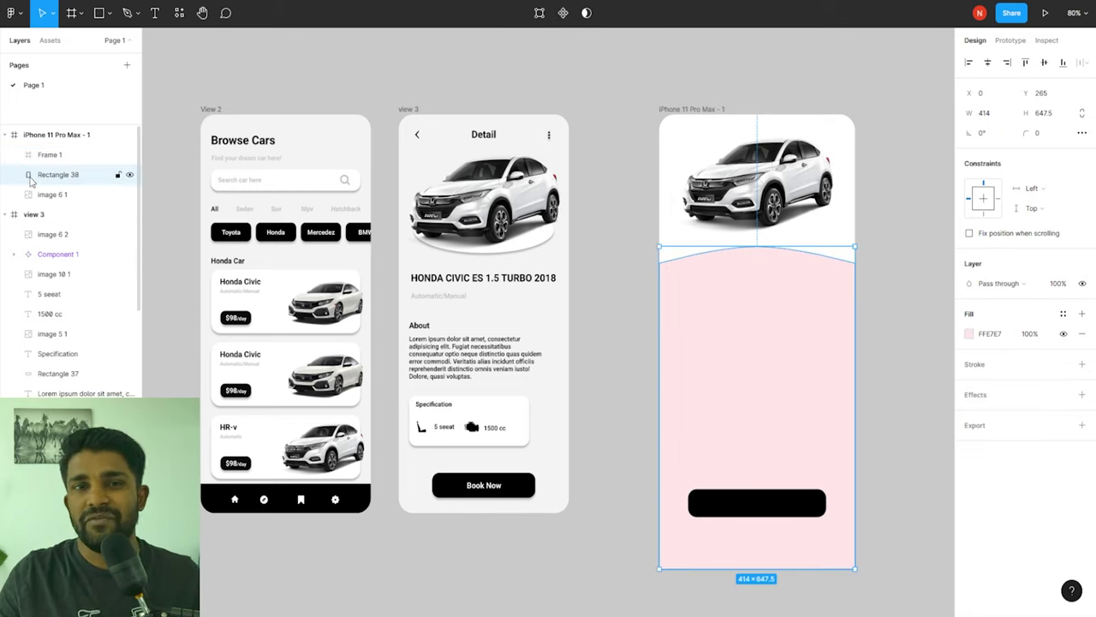
left_click(42, 162)
left_click(68, 254)
left_click(13, 254)
left_click(68, 274)
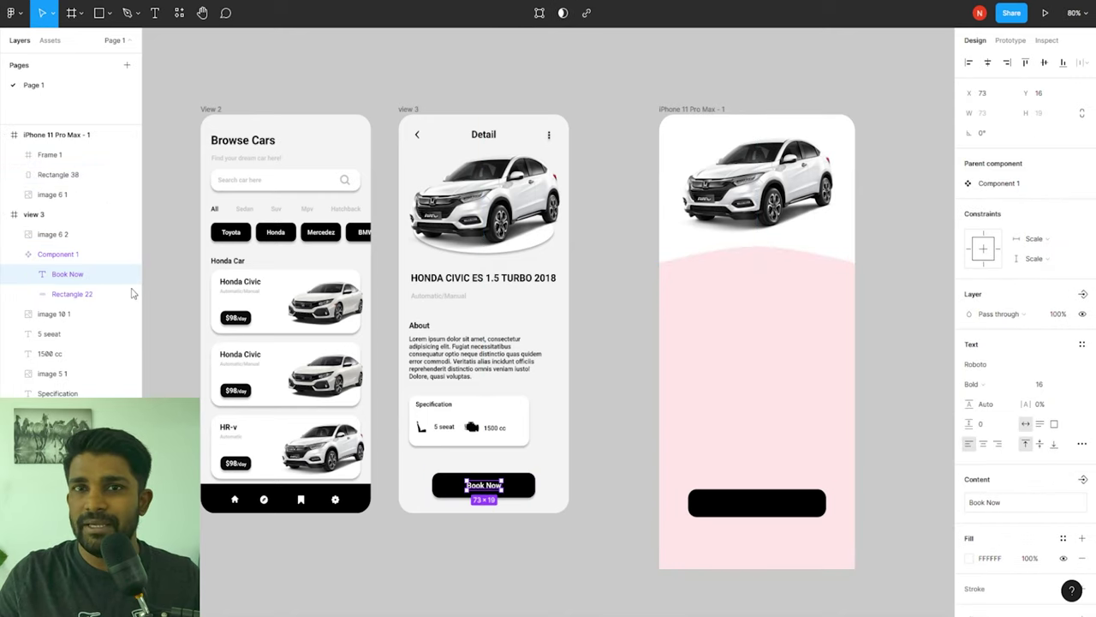
left_click(755, 506)
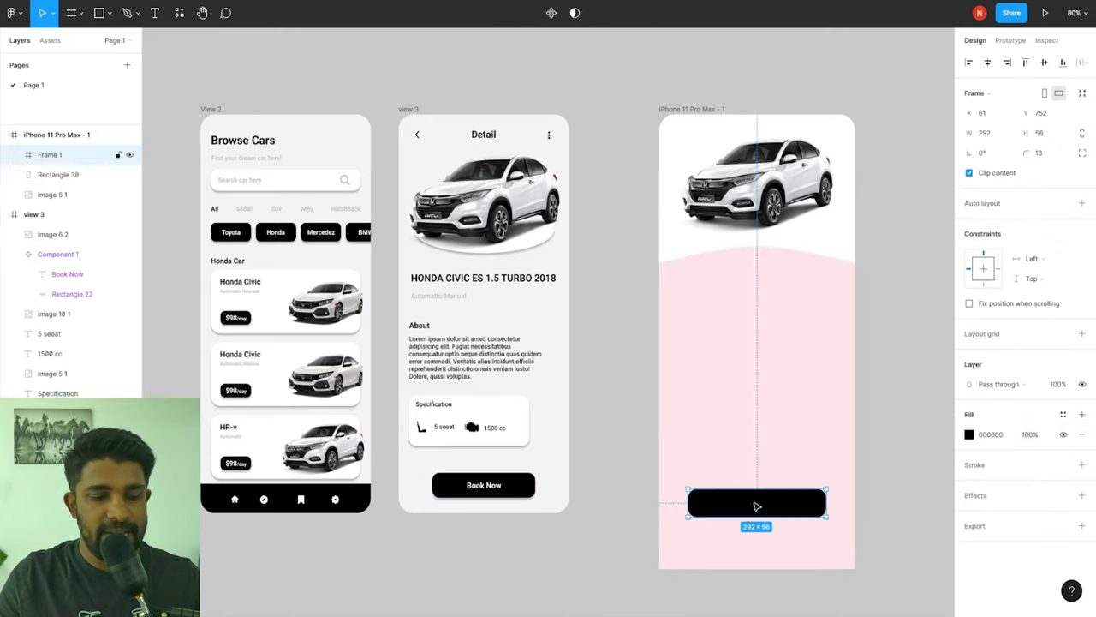
key("ctrl+v")
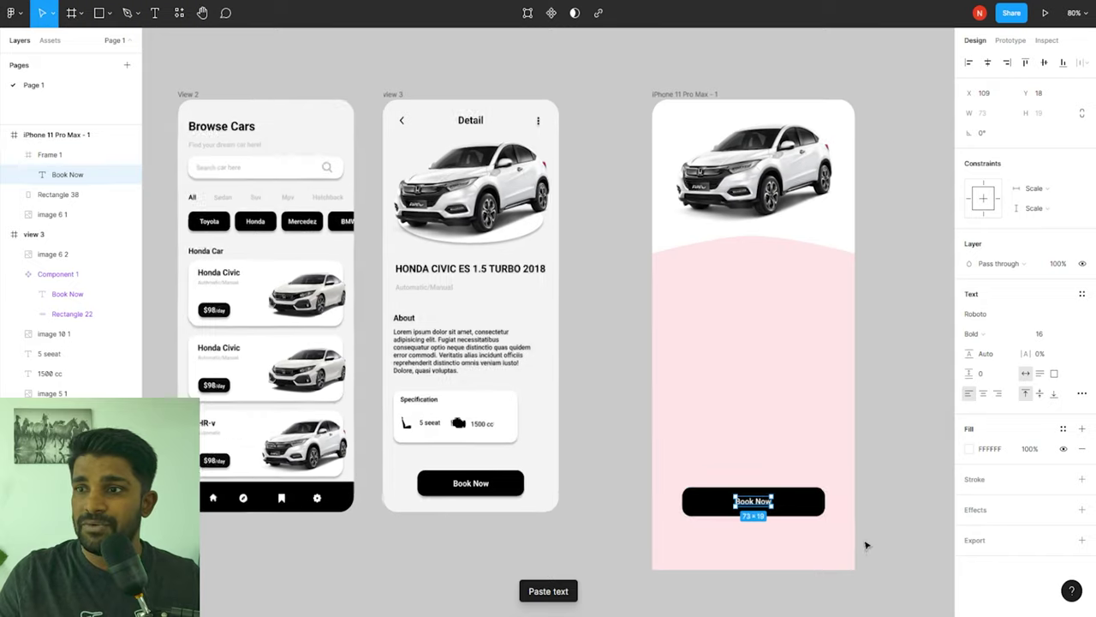
scroll(865, 548, "up", 10)
Step: Copy the back arrow from view 3 into the black frame, rotated 180° with a white FFFFFF stroke, beside the Book Now text
left_click(552, 445)
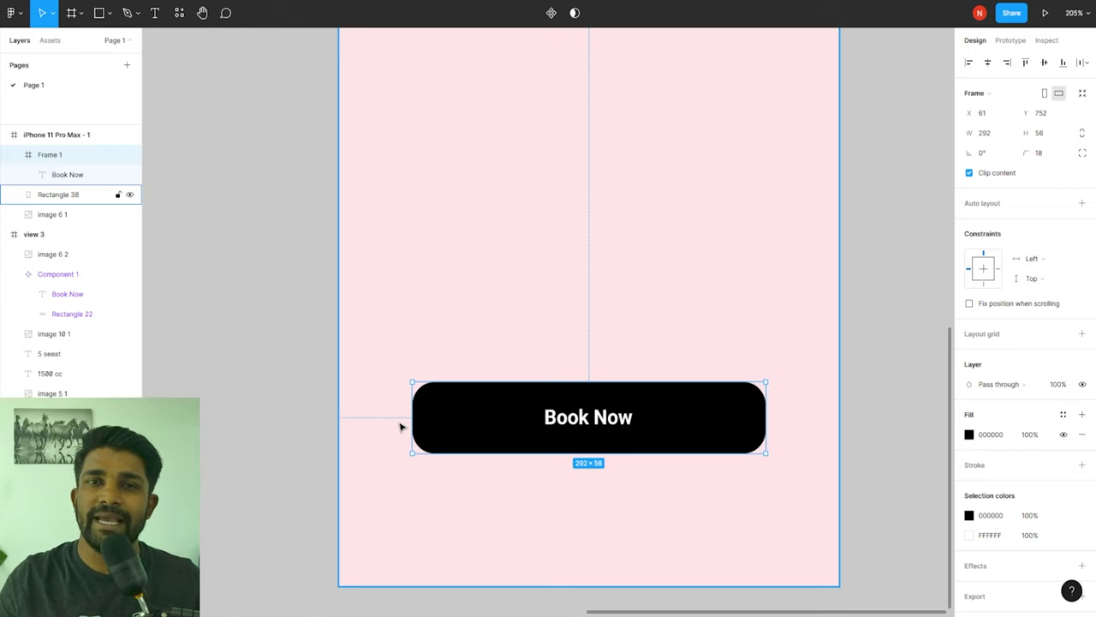
scroll(717, 522, "down", 5)
scroll(728, 533, "down", 1)
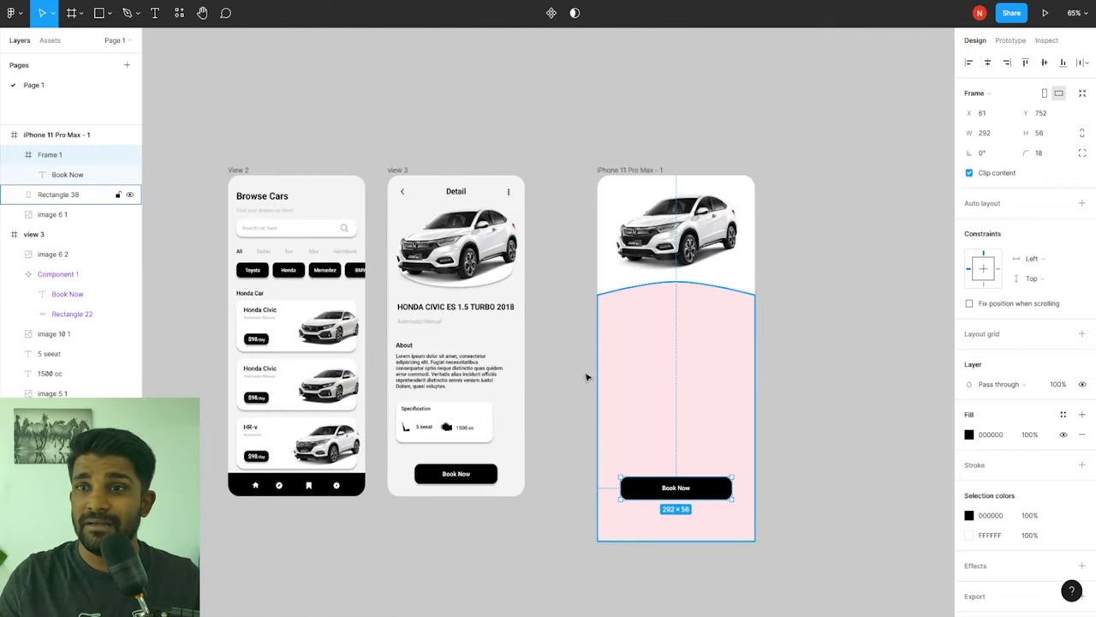
left_click(403, 192)
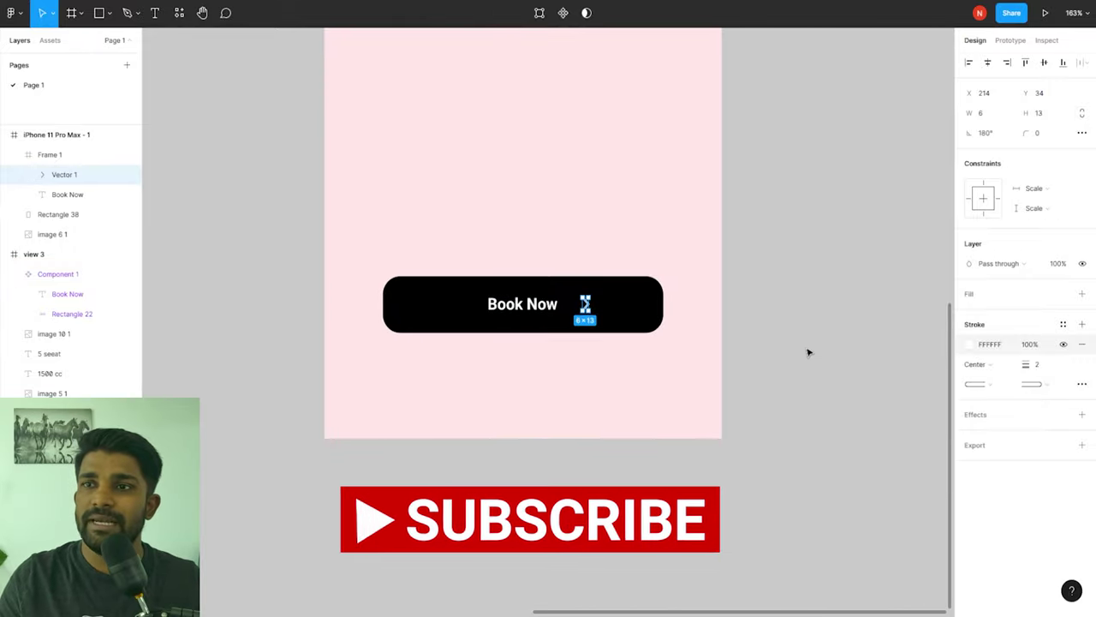
left_click(808, 351)
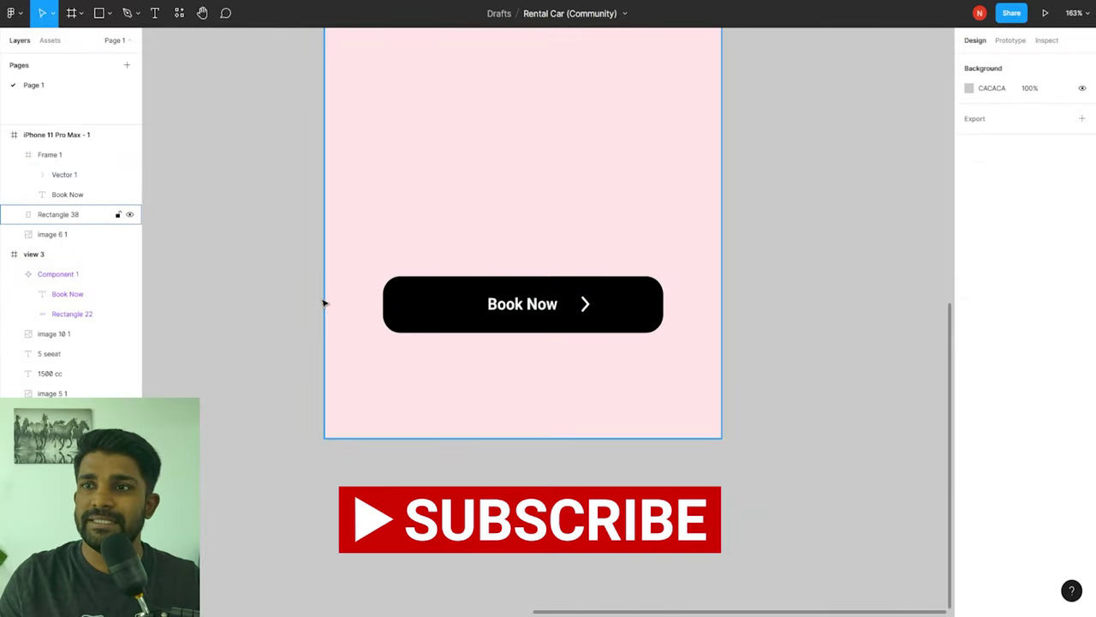
Step: Add auto layout to the black frame containing the Book Now text and arrow
left_click(502, 308)
double_click(515, 312)
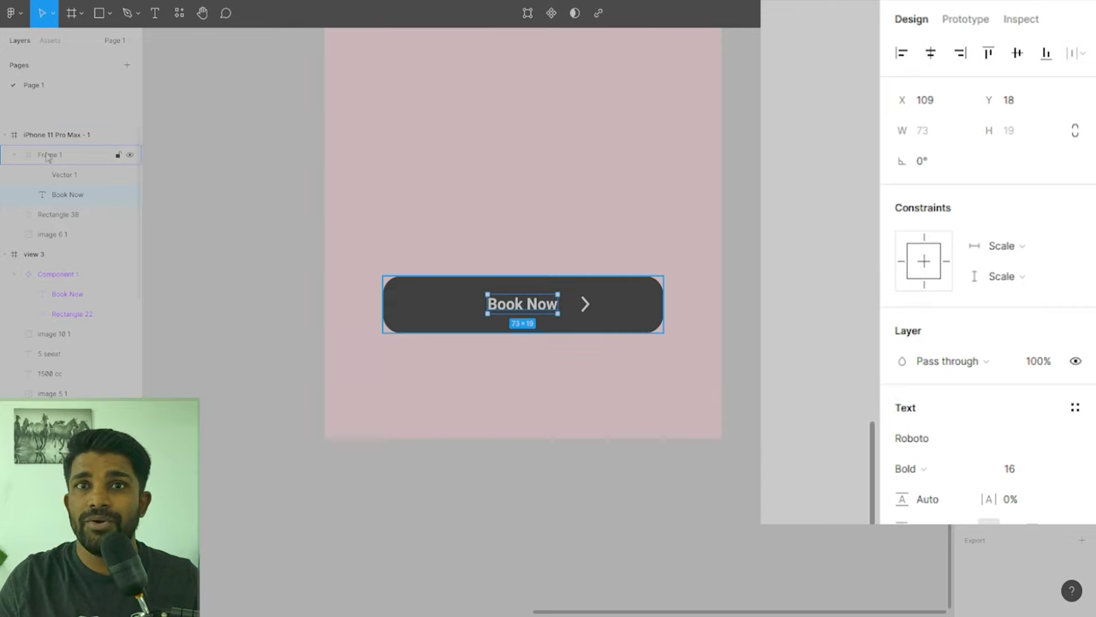
left_click(47, 155)
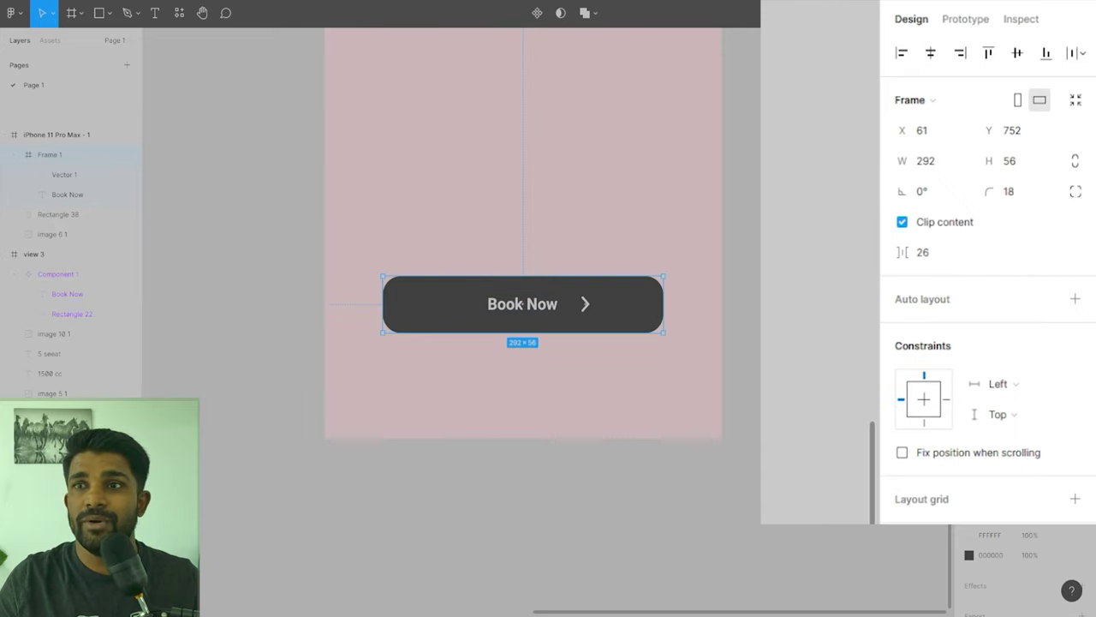
left_click(1075, 299)
Step: Try a horizontal padding of 79 on the auto layout button, view its individual side paddings, and restore it to 78
mouse_move(503, 310)
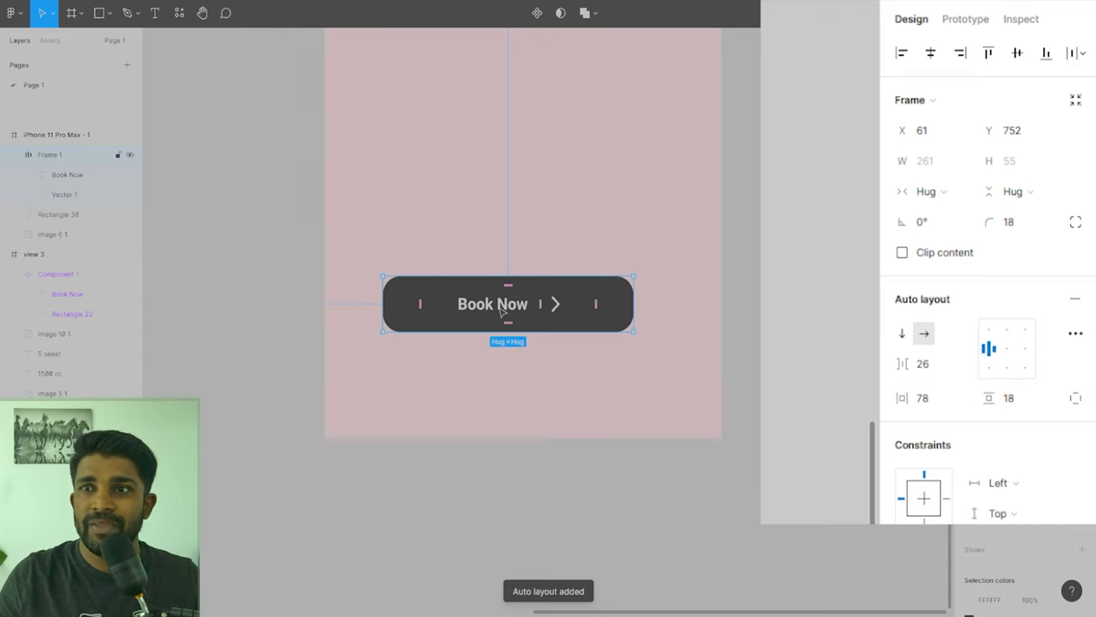
scroll(505, 308, "up", 5)
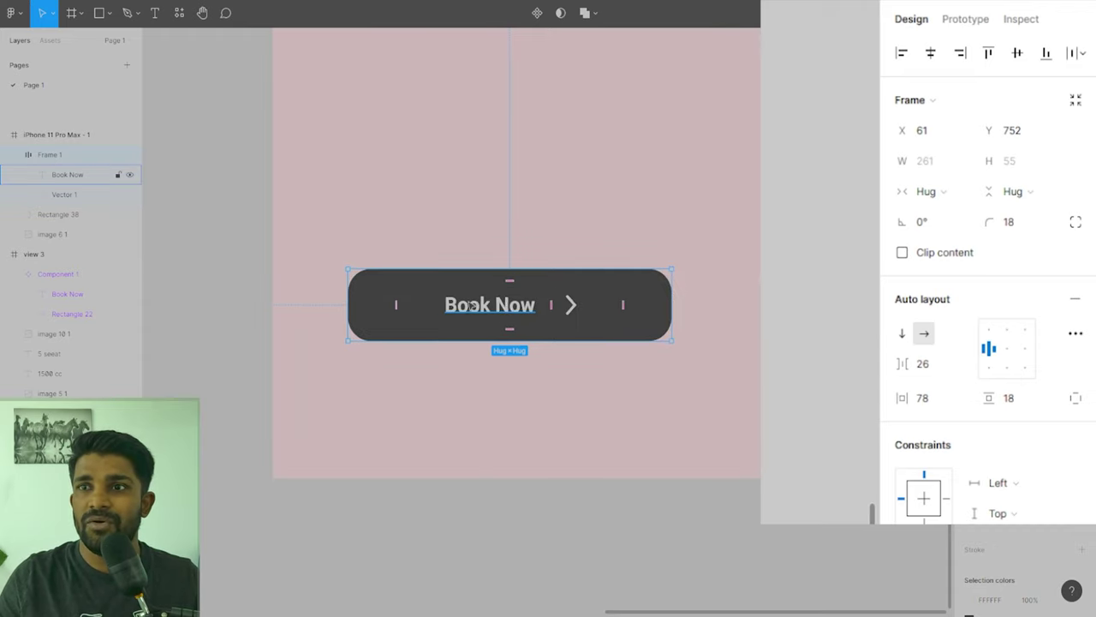
scroll(471, 305, "up", 2)
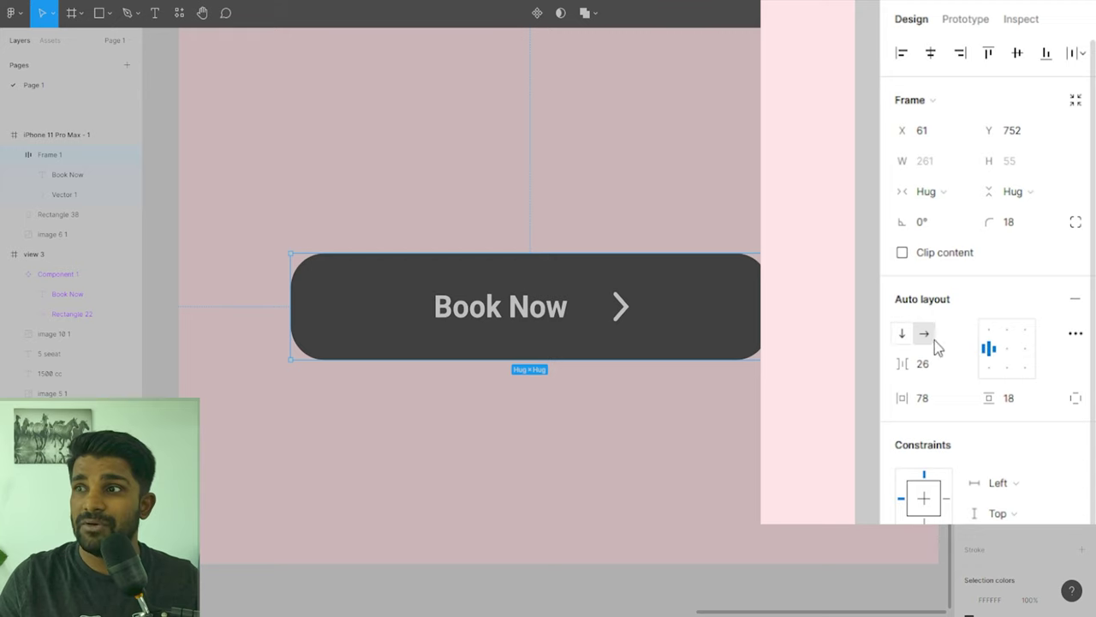
mouse_move(898, 398)
left_mouse_down()
mouse_move(974, 411)
mouse_move(899, 409)
left_mouse_up()
left_click(1074, 397)
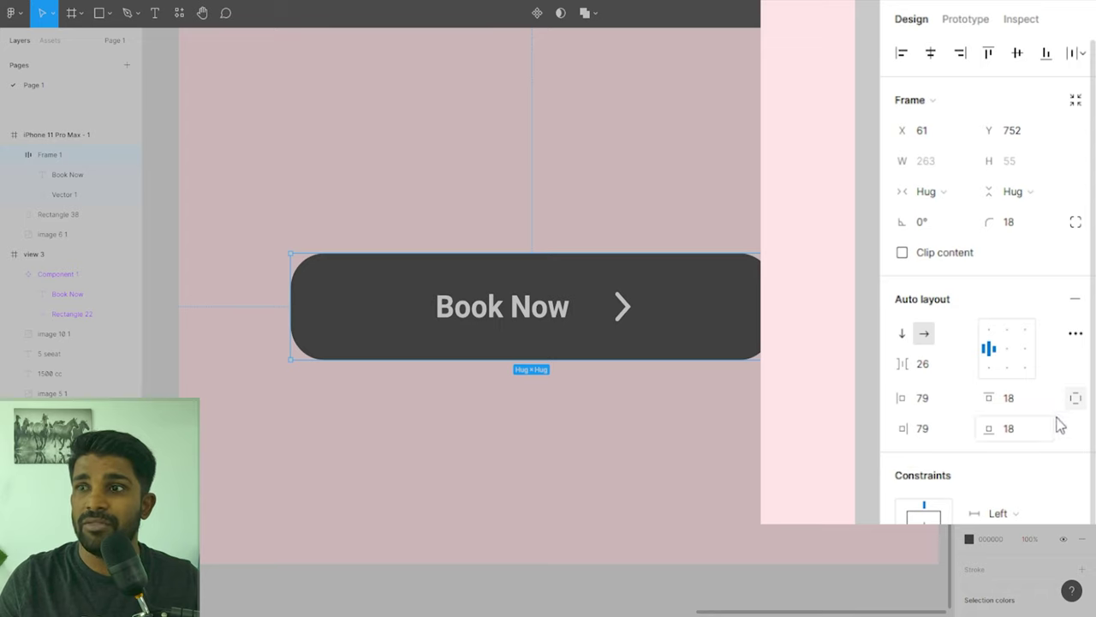
left_click(1075, 399)
left_click_drag(925, 403, 923, 404)
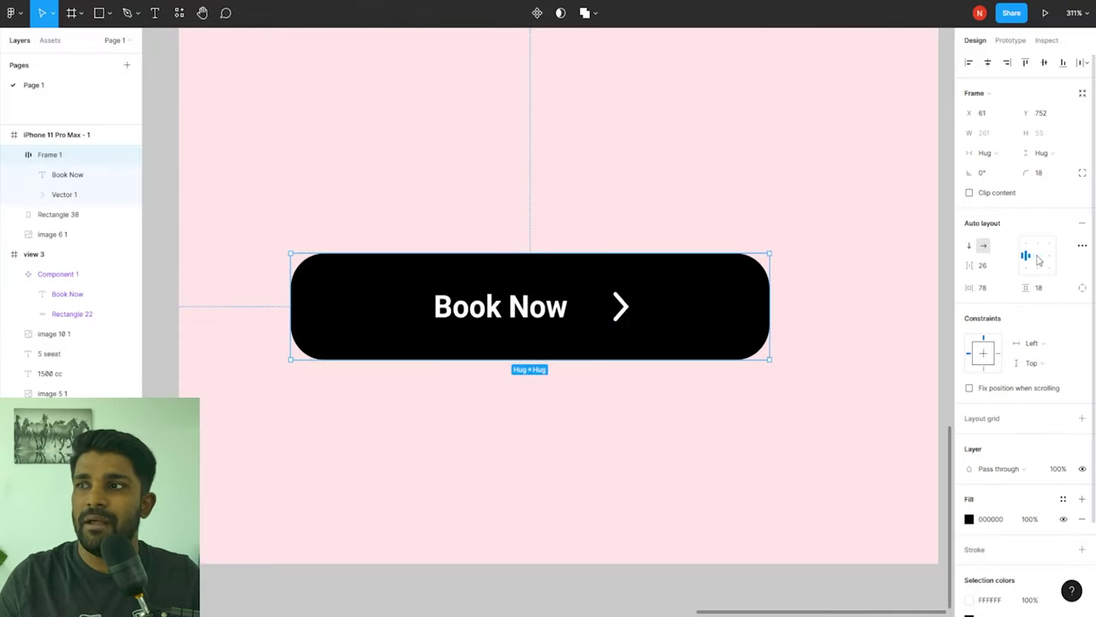
Step: Align the button's auto layout contents to the centre and change its text to "Get Started"
left_click(1038, 258)
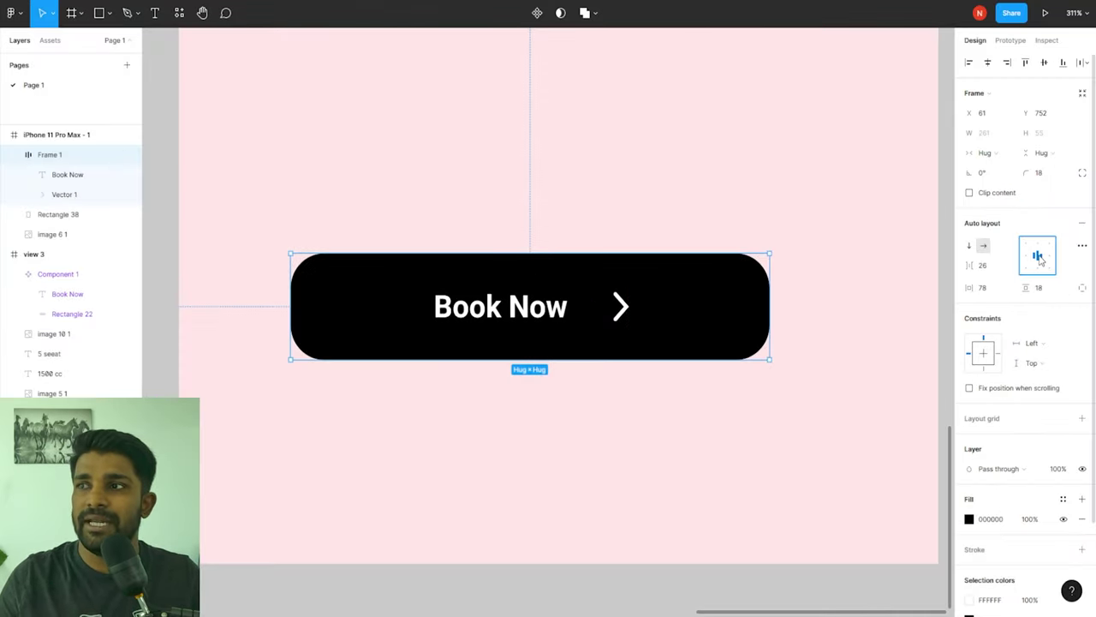
double_click(531, 317)
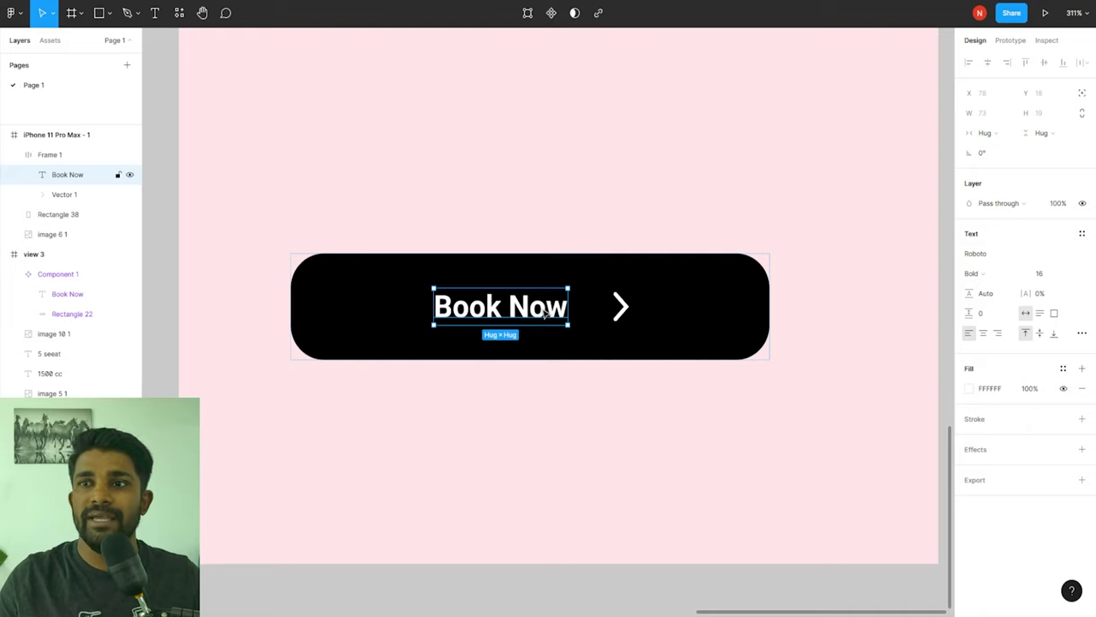
double_click(545, 313)
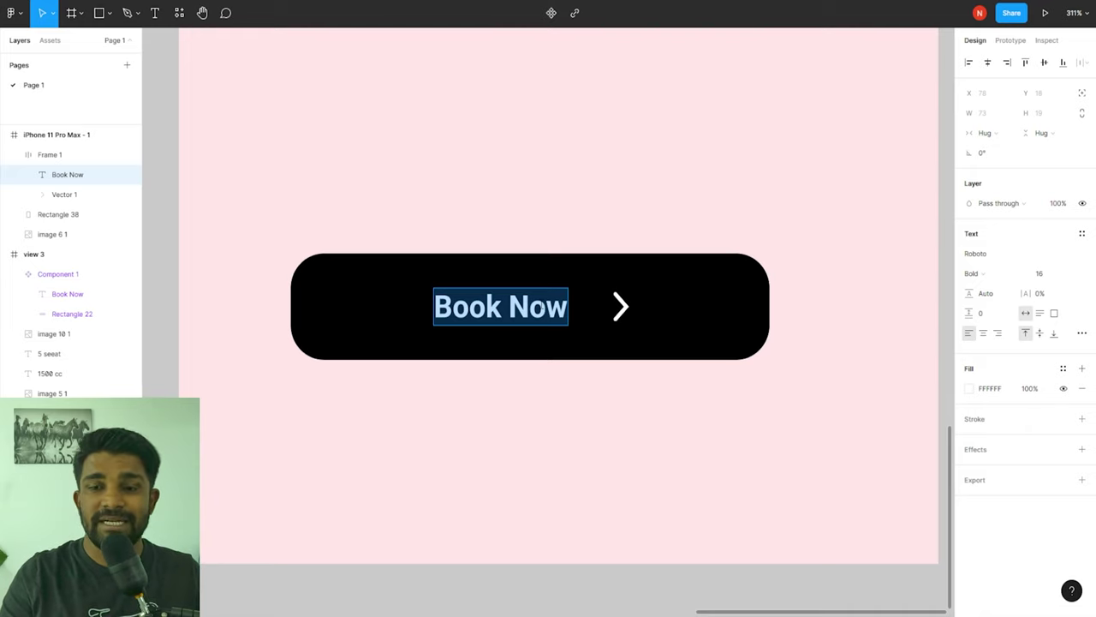
type("Get Started")
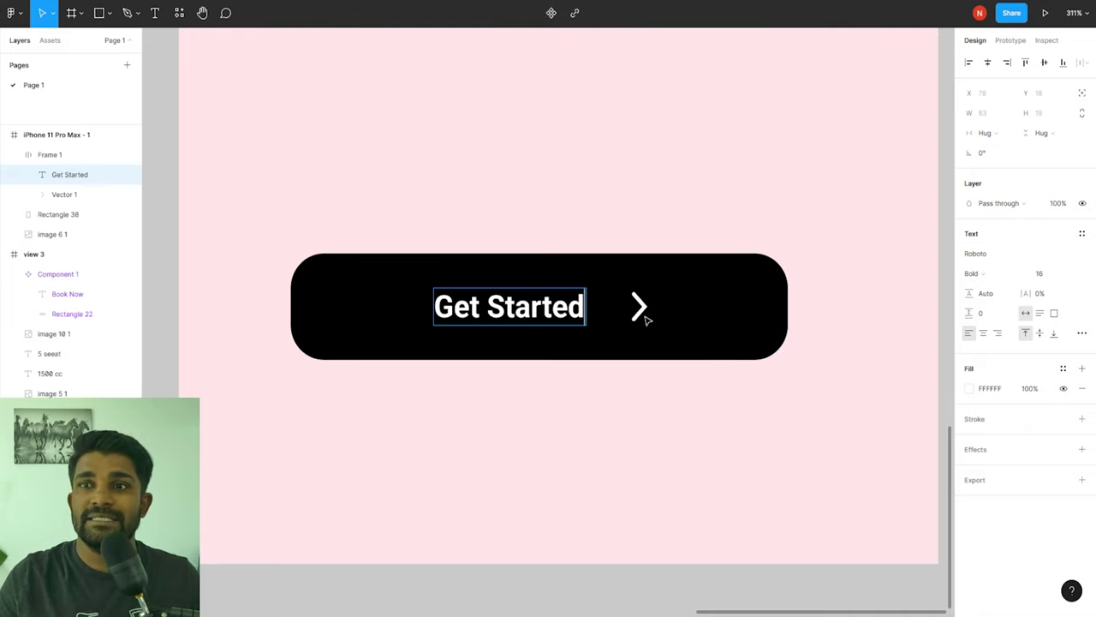
key("Escape")
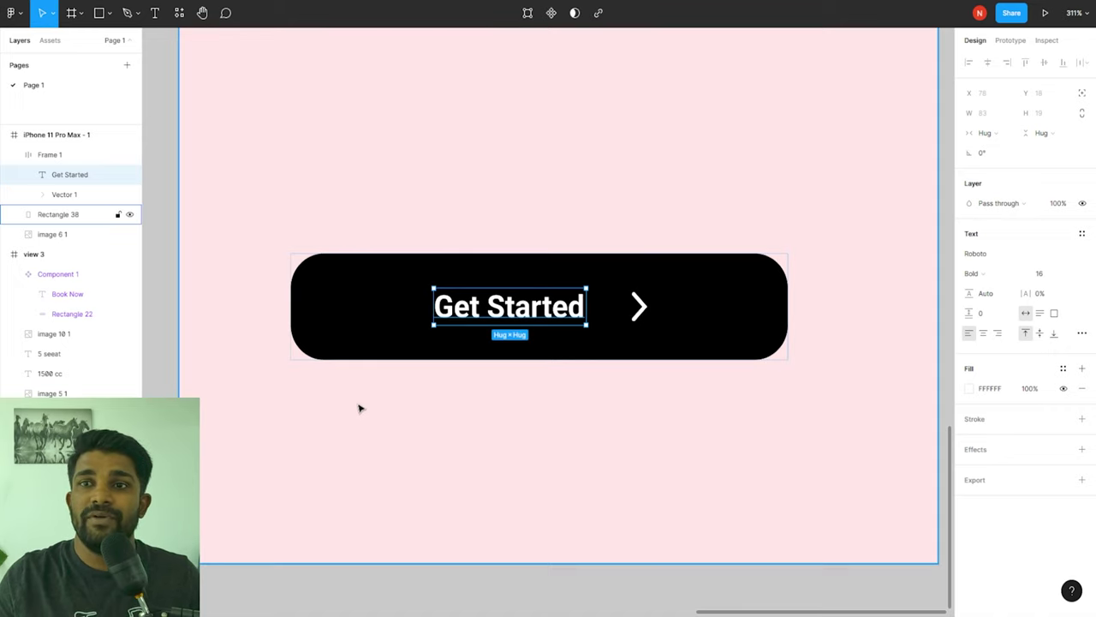
left_click(358, 414)
Step: Move the Get Started button to X 71, Y 765 on the iPhone 11 Pro Max screen
left_click(683, 335)
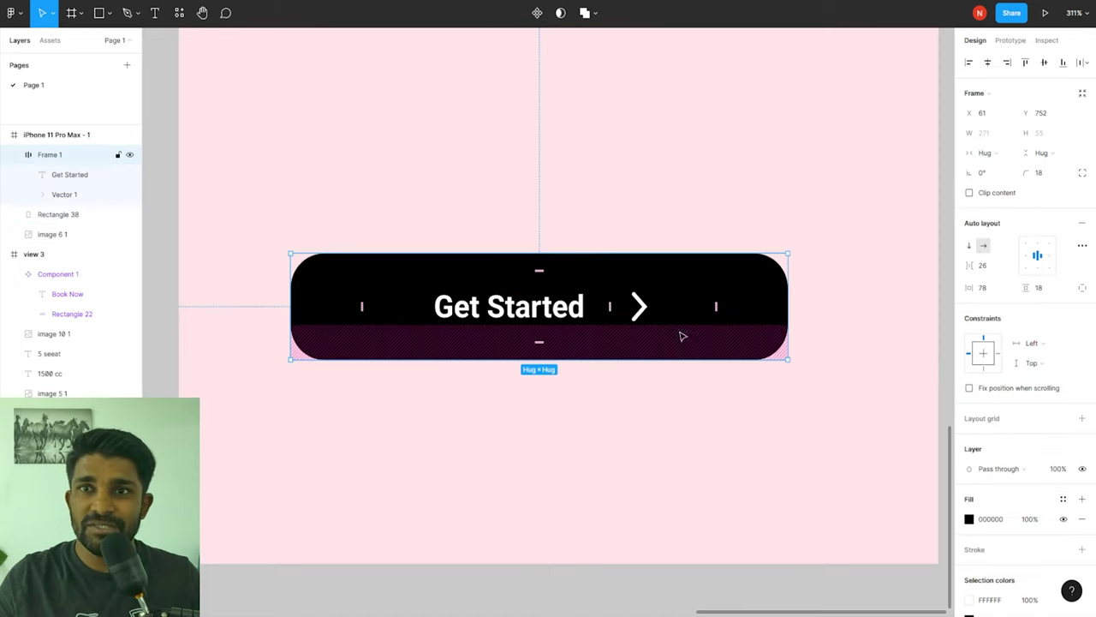
scroll(742, 353, "down", 3)
scroll(742, 353, "down", 5)
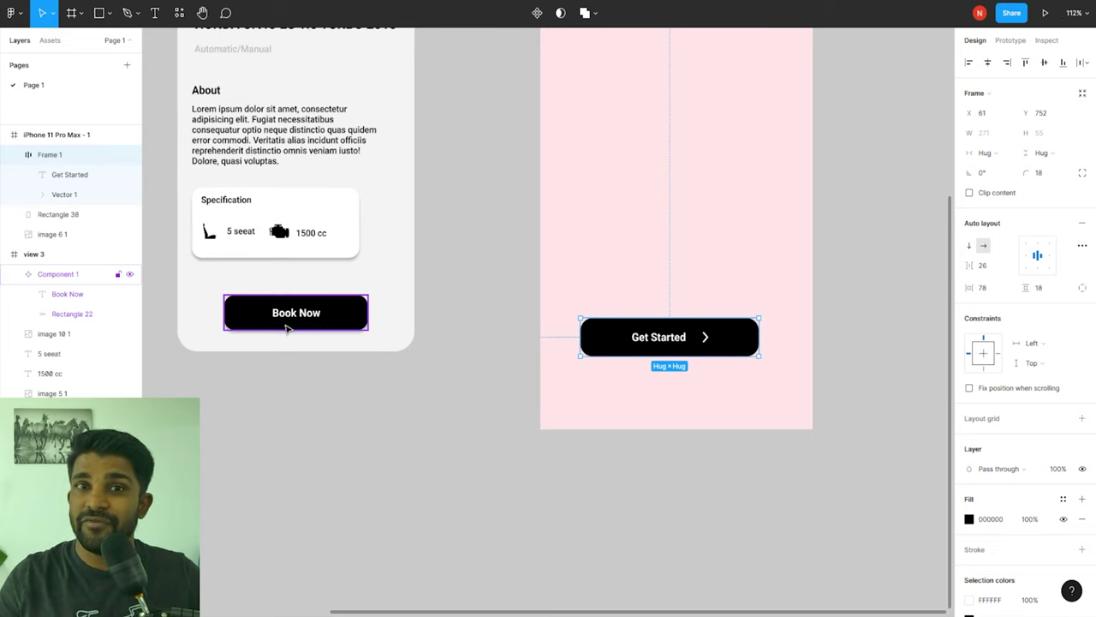
left_click(515, 363)
left_click_drag(643, 342, 653, 356)
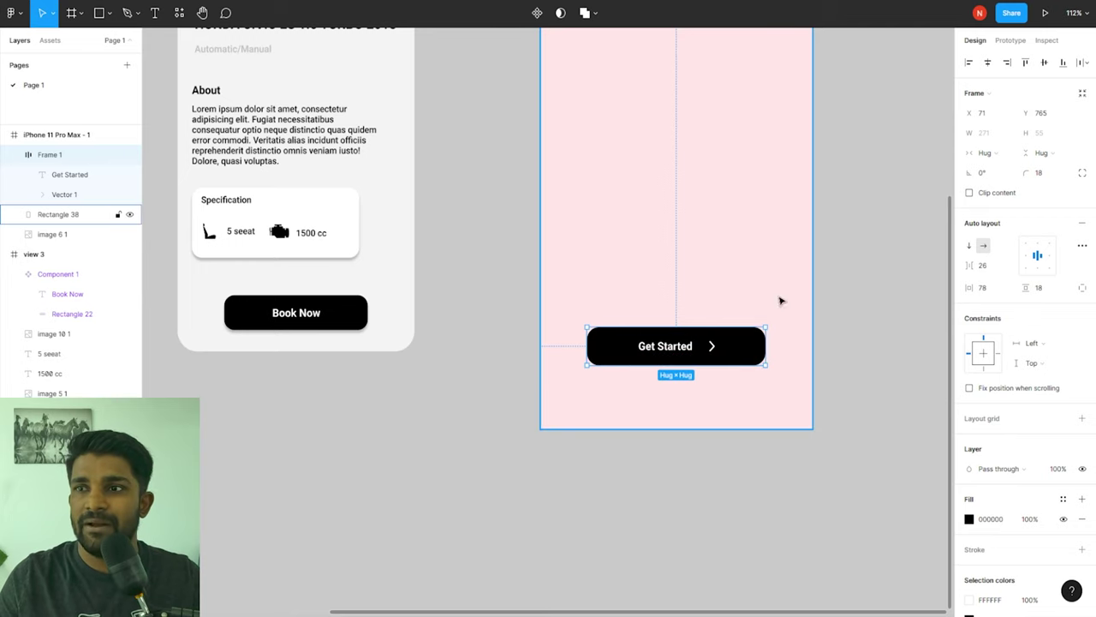
Step: Create a component from the Get Started button frame and select it
right_click(631, 349)
left_click(695, 490)
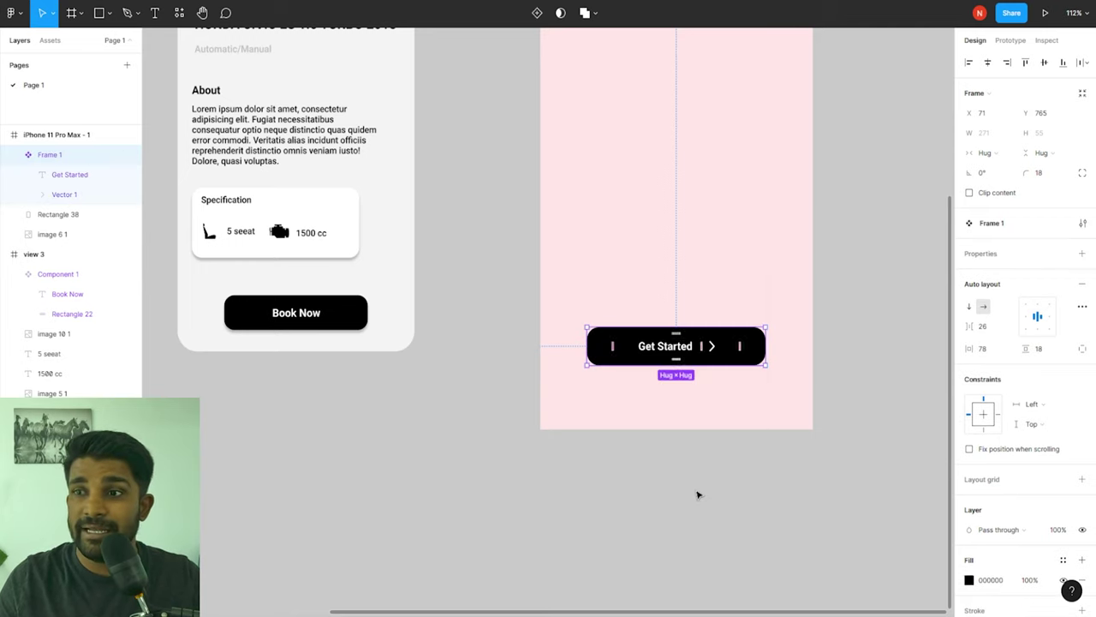
left_click(697, 491)
left_click(624, 344)
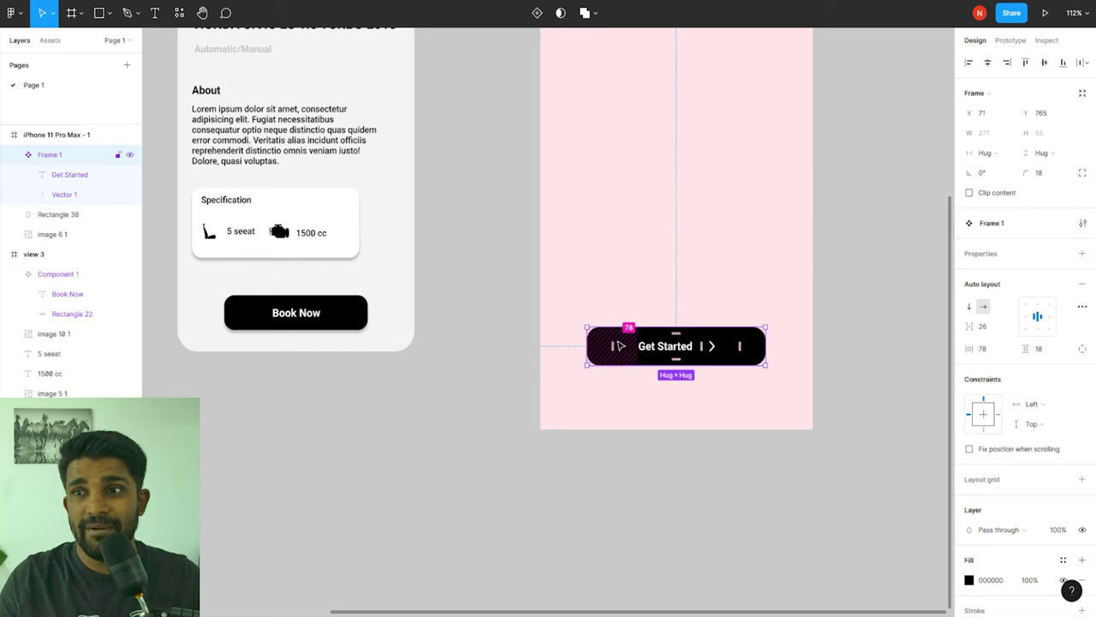
Step: Set the Get Started button's horizontal constraint to Center
scroll(432, 362, "down", 3)
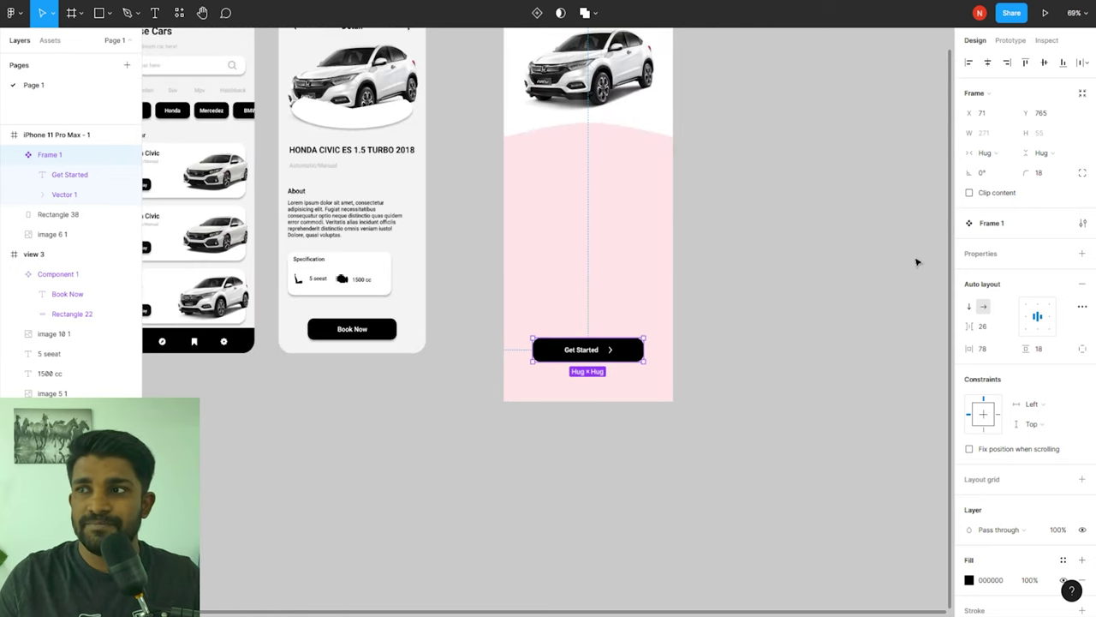
scroll(656, 354, "up", 2)
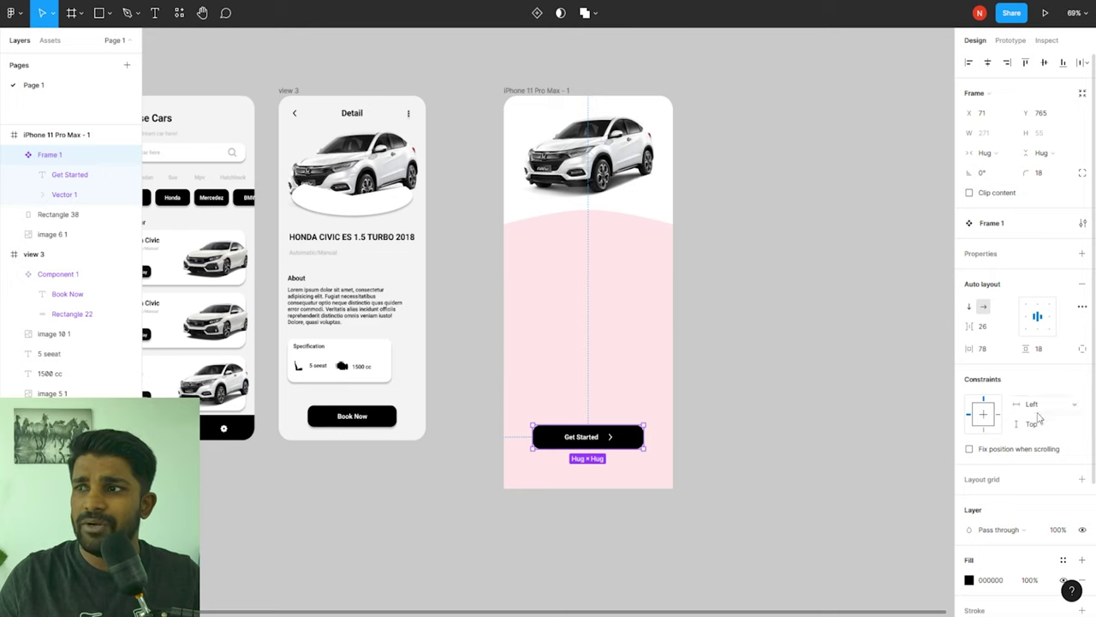
scroll(1039, 411, "down", 3)
left_click(1043, 298)
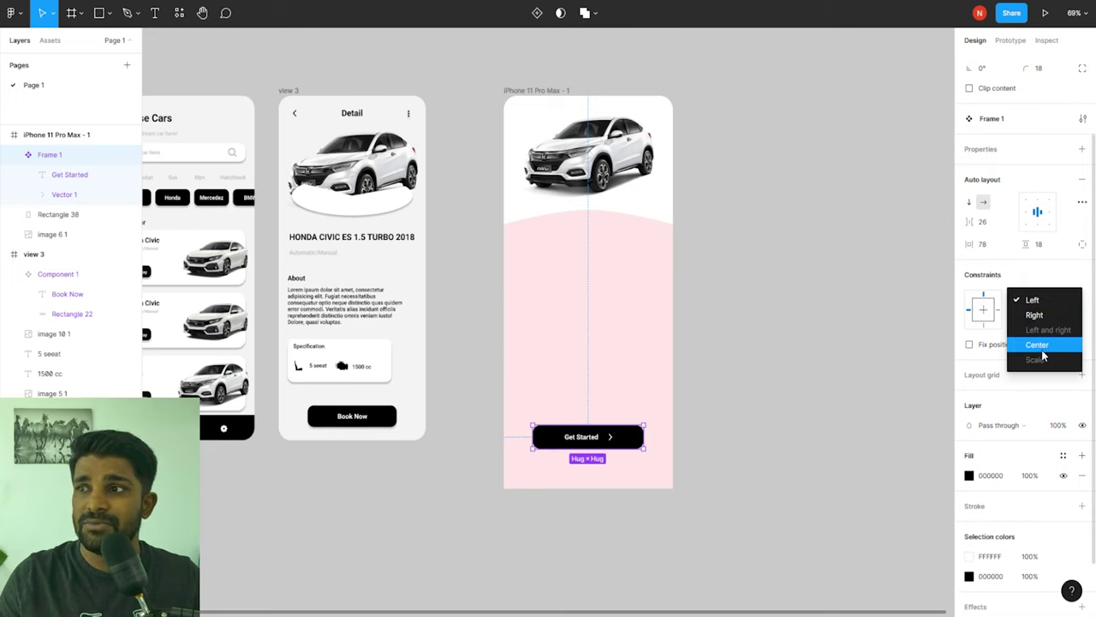
left_click(1044, 346)
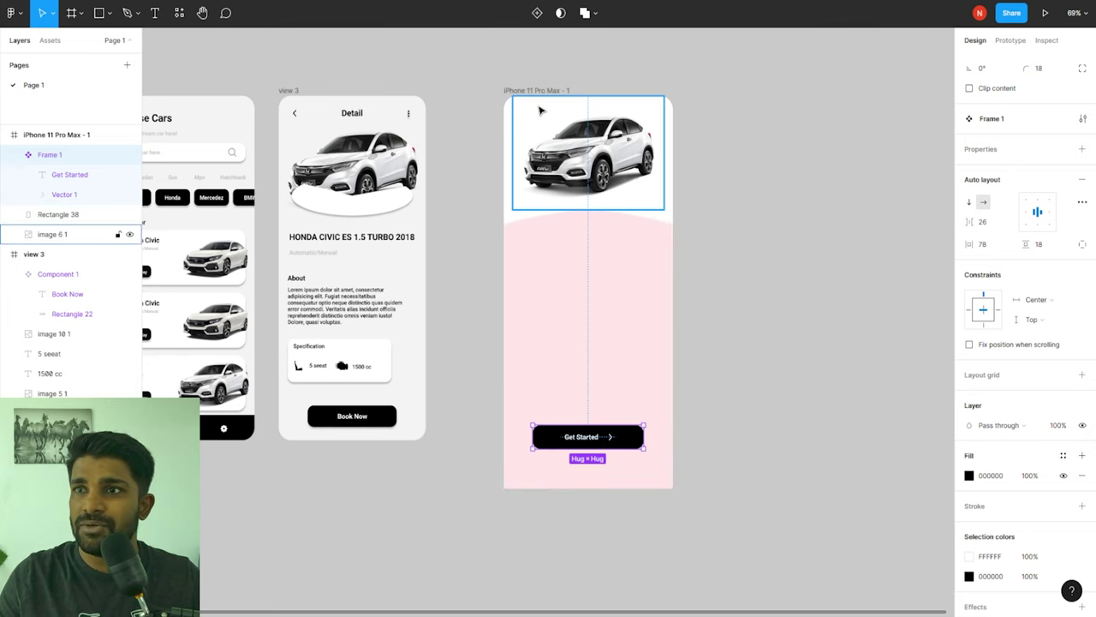
Step: Try narrowing the iPhone 11 Pro Max screen from its right edge, and undo that change
left_click(653, 270)
left_click_drag(673, 362, 514, 355)
key("ctrl+z")
Step: Set the Get Started button's vertical constraint to Bottom
left_click(424, 438)
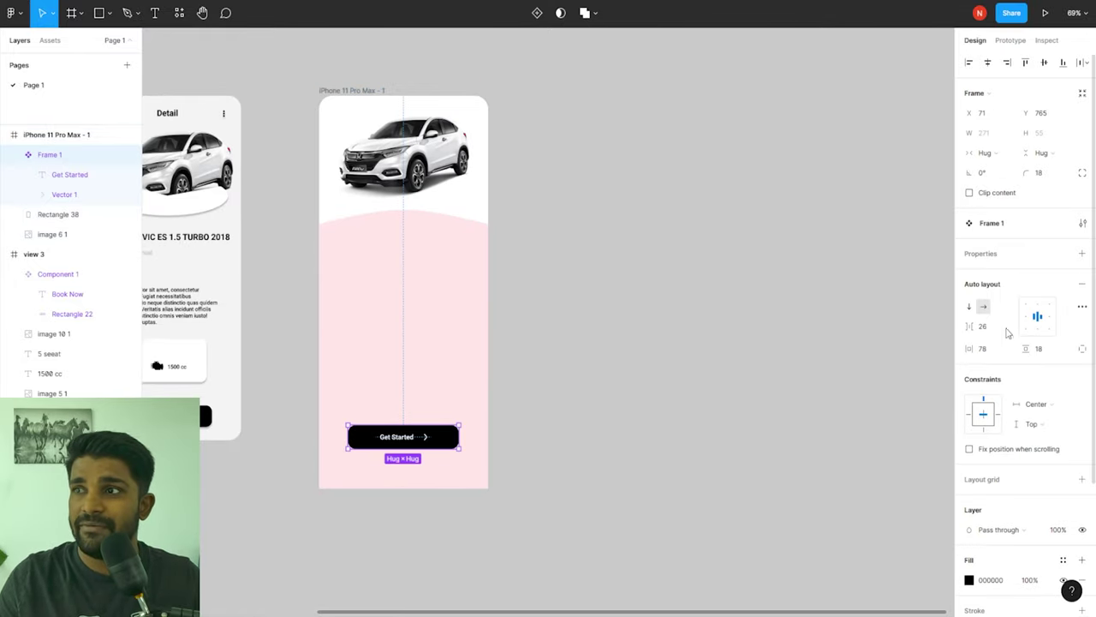
left_click(1041, 426)
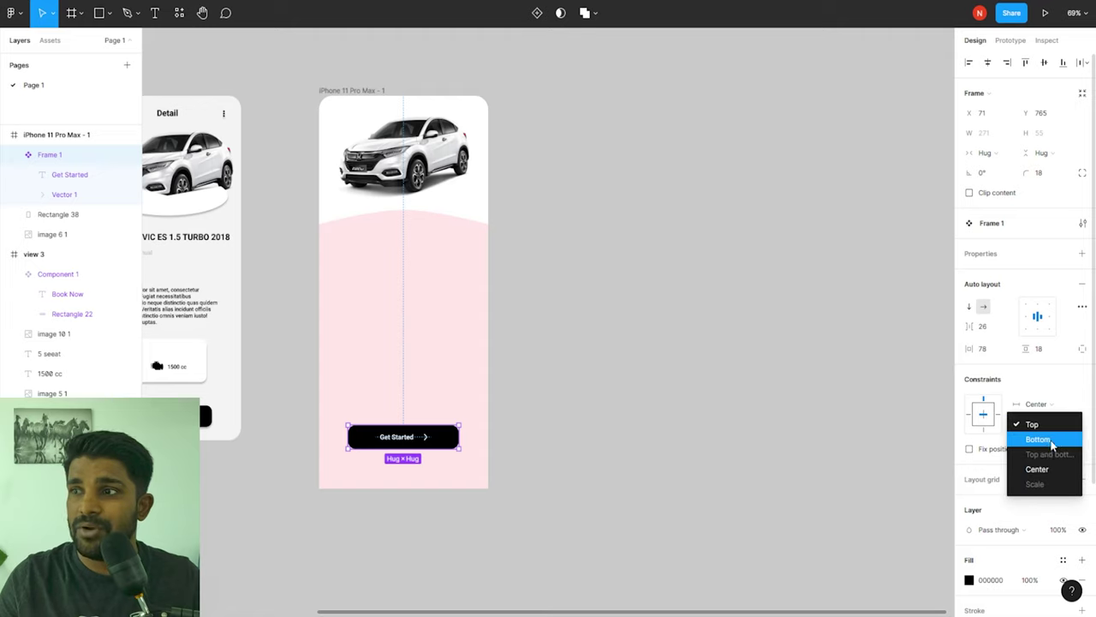
left_click(1038, 440)
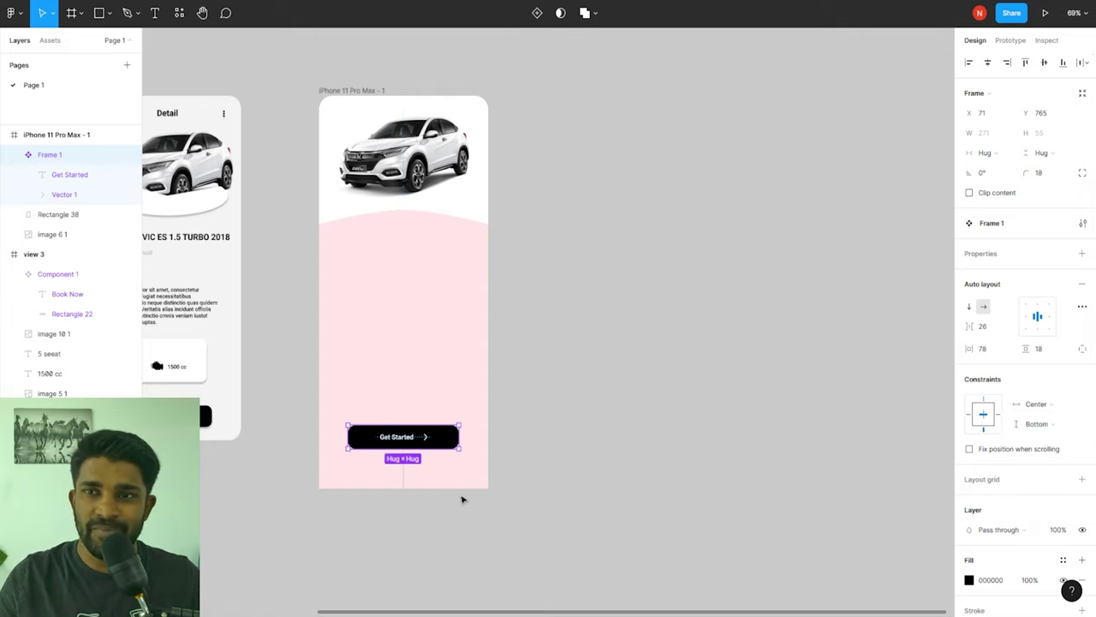
Step: Resize the iPhone 11 Pro Max frame from its lower-right corner to 414 × 913 and deselect it
left_click(344, 90)
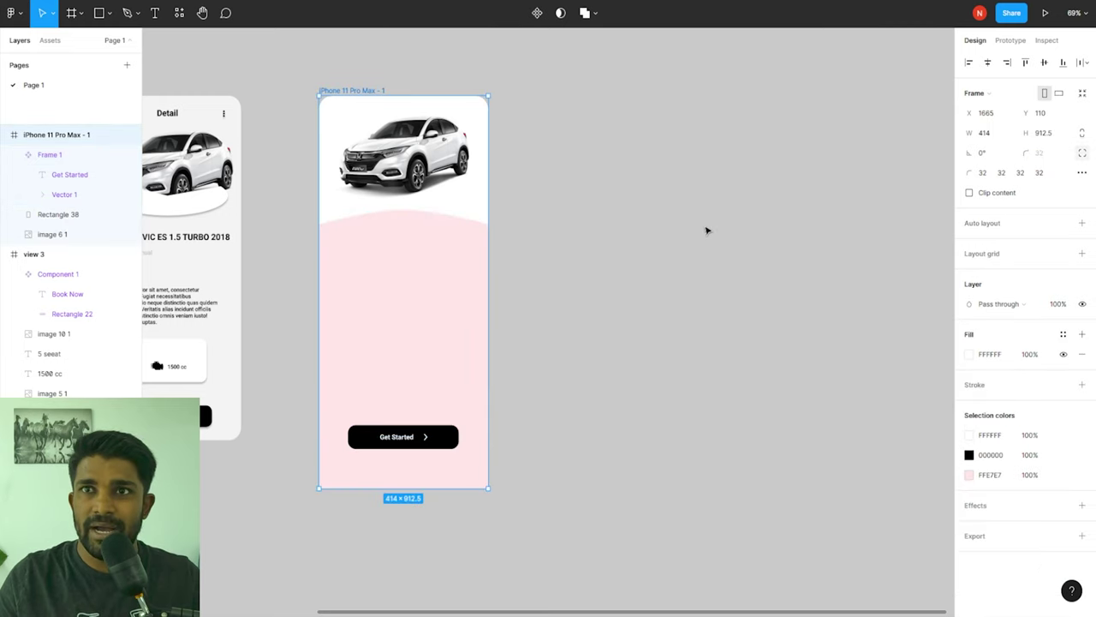
scroll(743, 225, "down", 3)
left_click_drag(561, 383, 585, 389)
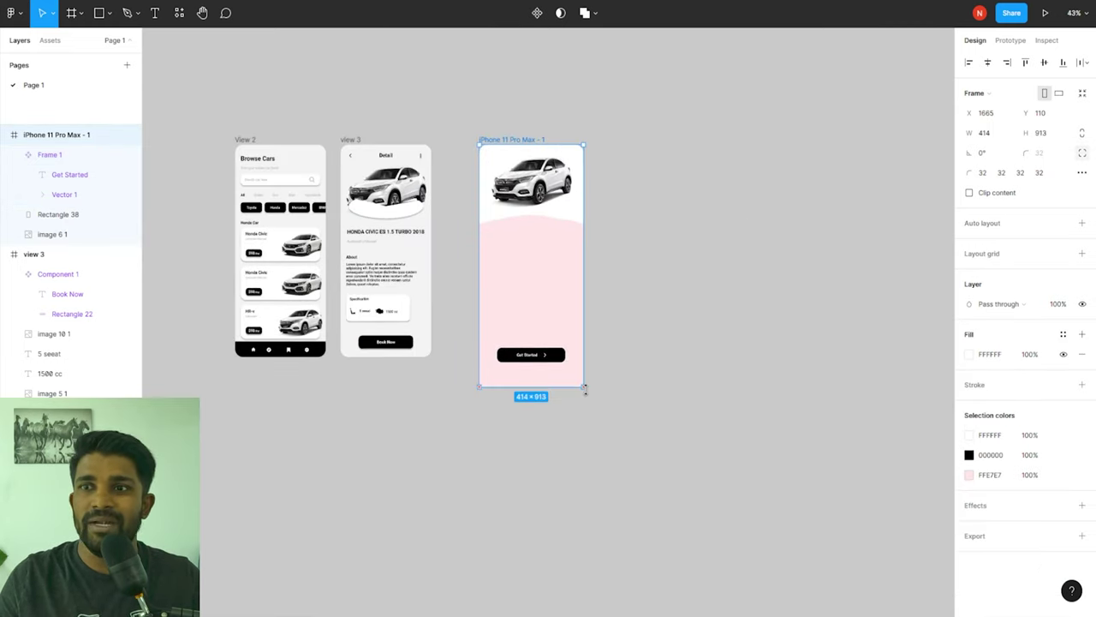
left_click(674, 412)
scroll(485, 242, "up", 2)
scroll(796, 309, "left", 3)
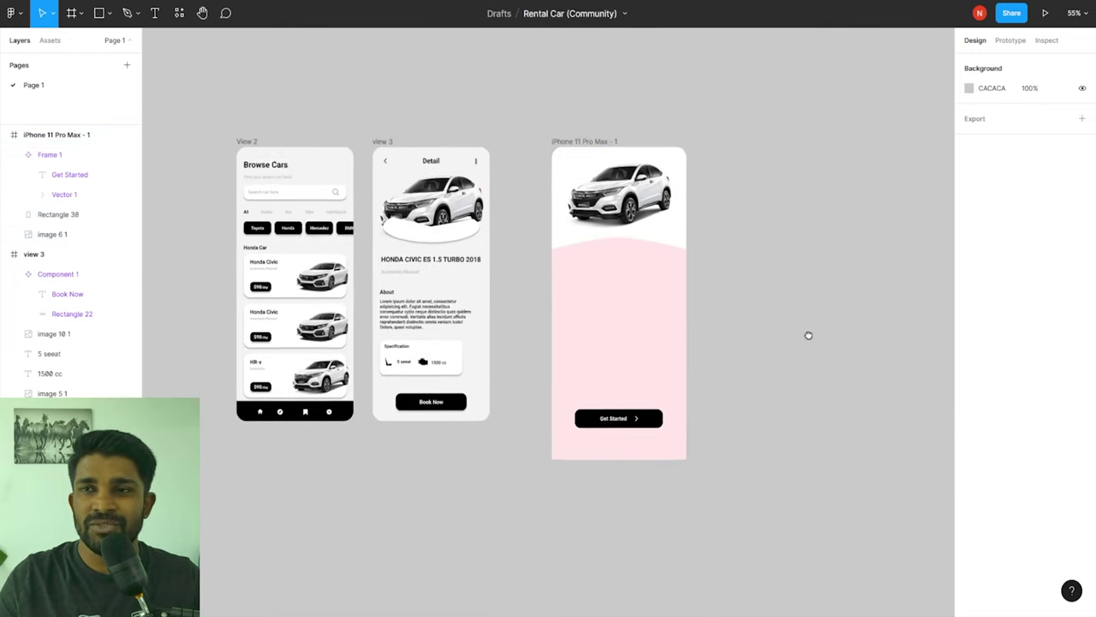
left_click_drag(809, 334, 815, 346)
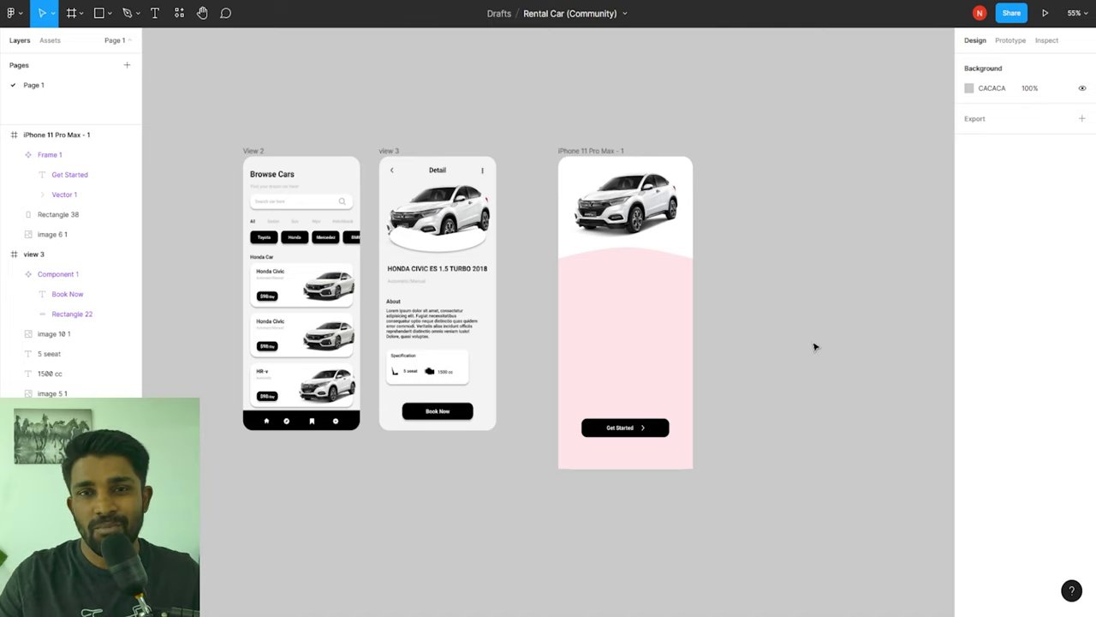
left_click(602, 152)
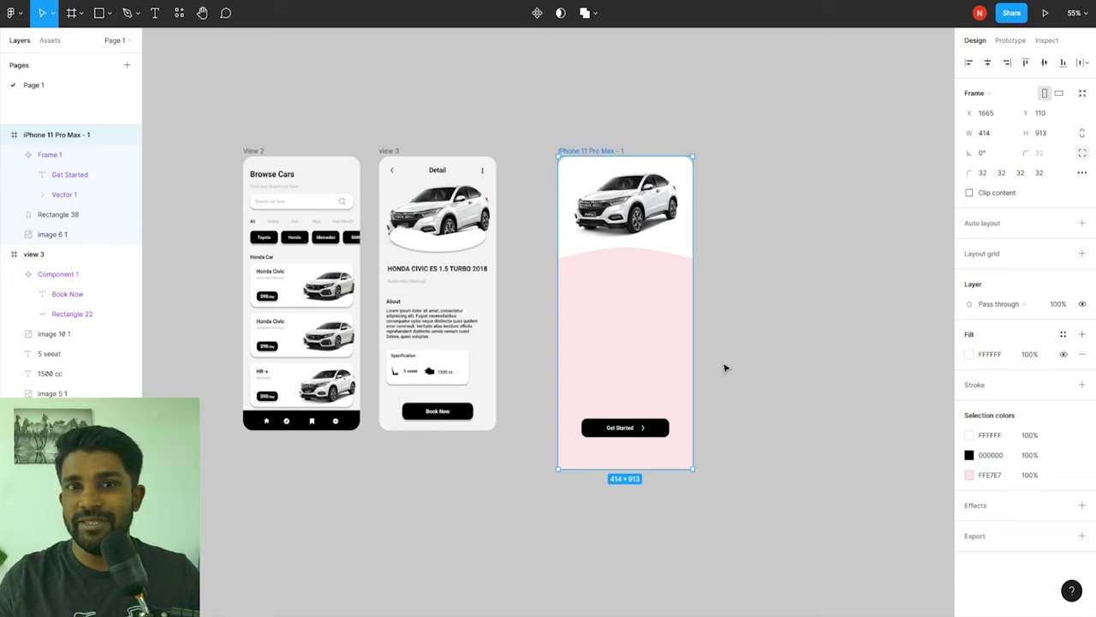
scroll(725, 368, "up", 3)
left_click(501, 342)
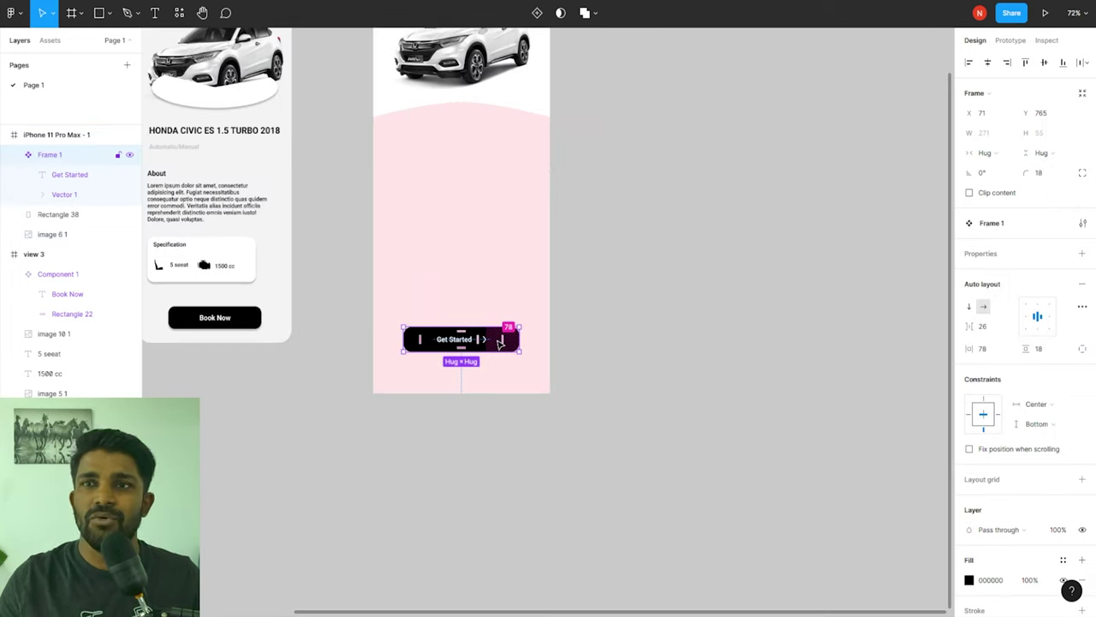
right_click(446, 343)
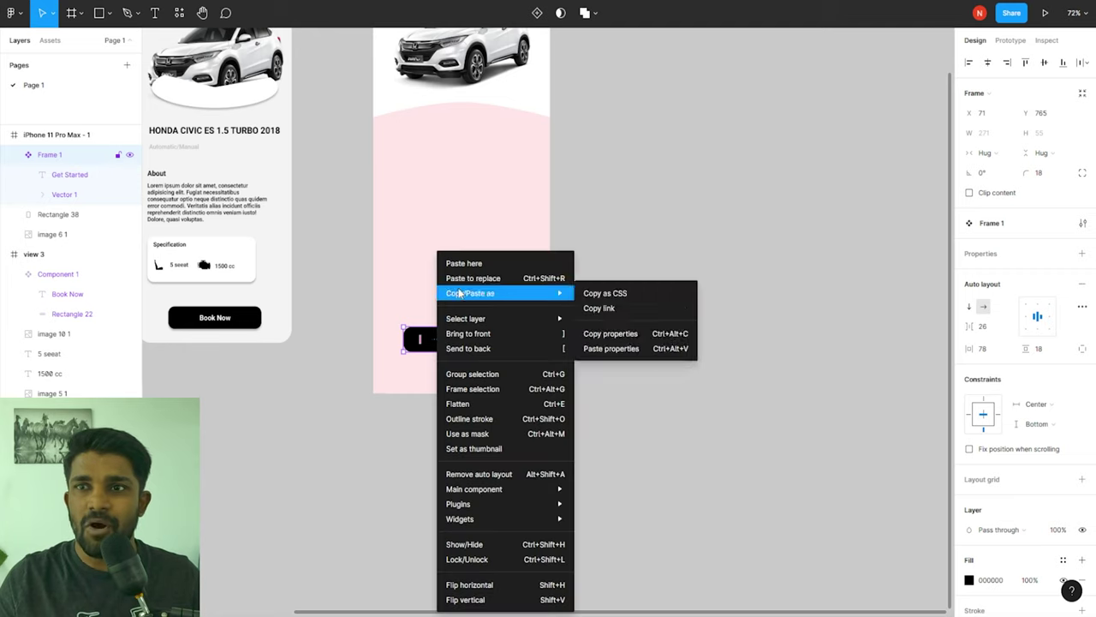
key("Escape")
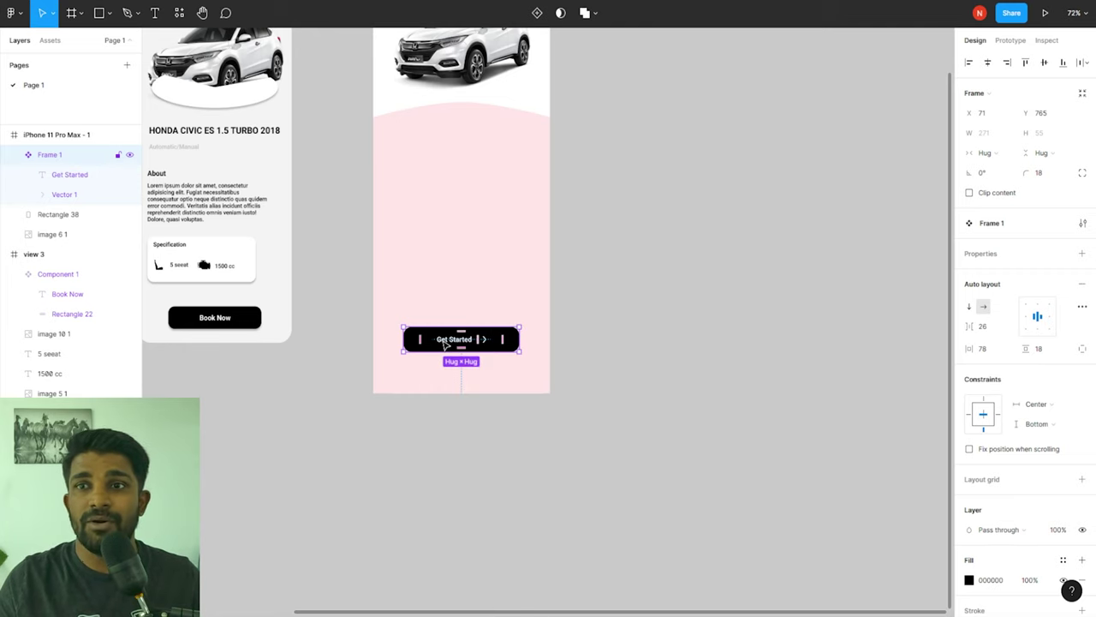
left_click(627, 352)
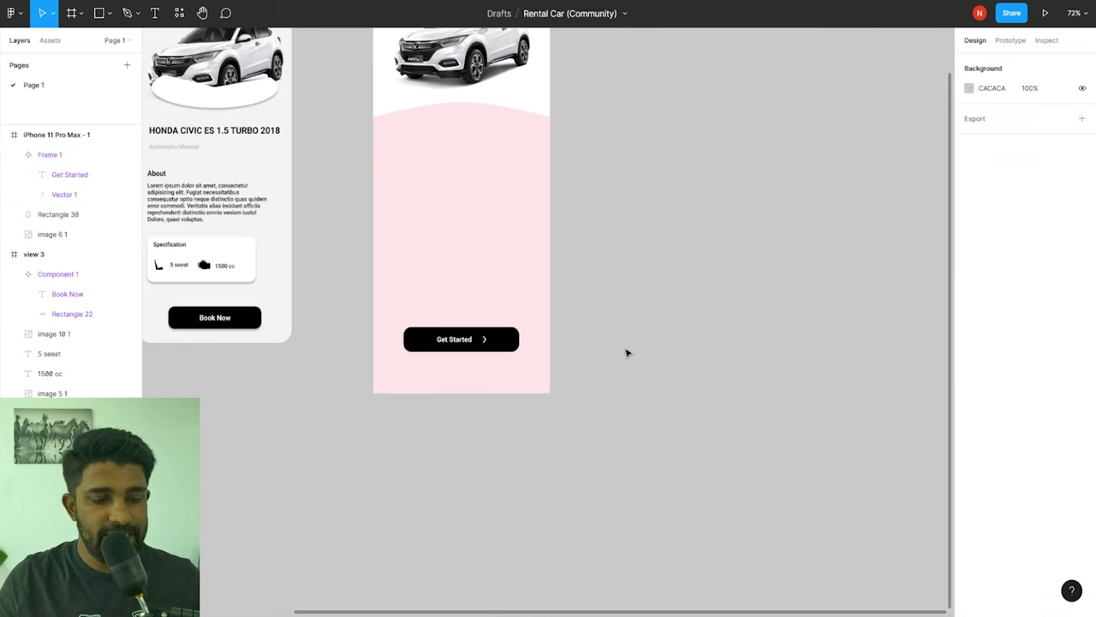
Step: Place four instances of the Get Started component in a vertical column on the empty canvas beside the iPhone 11 Pro Max screen
key("ctrl+v")
left_click_drag(512, 351, 741, 375)
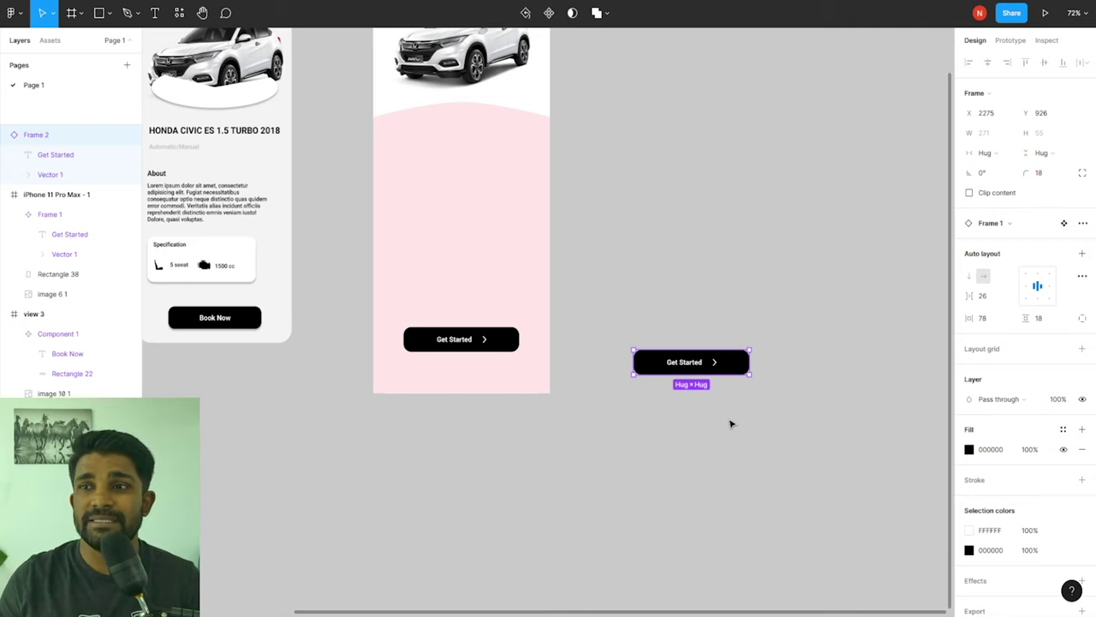
left_click(465, 343)
key("ctrl+v")
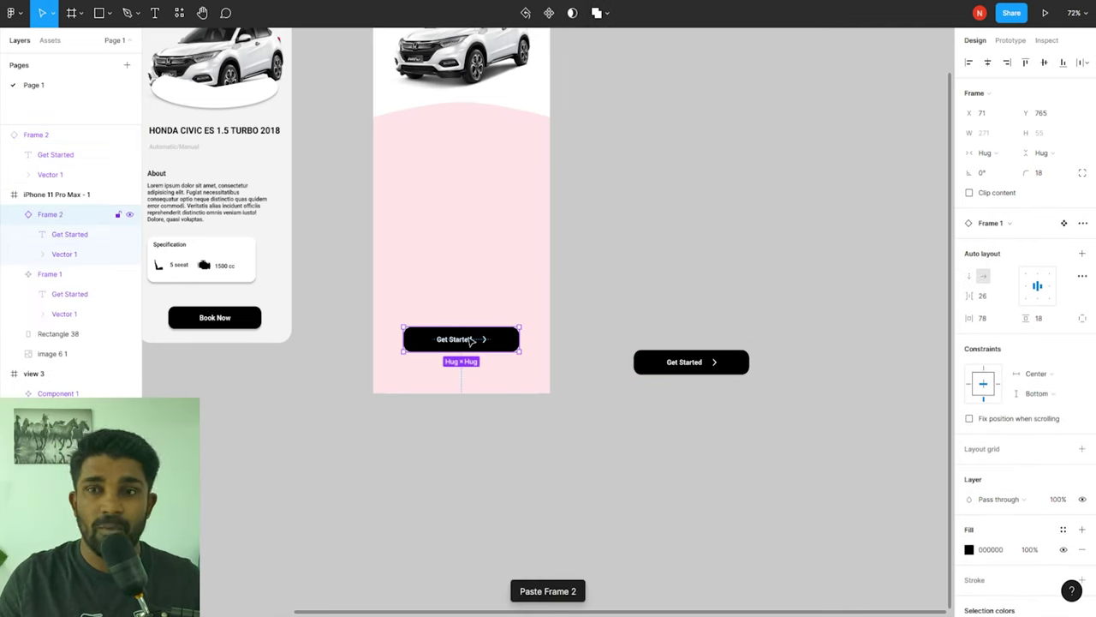
left_click_drag(470, 341, 704, 465)
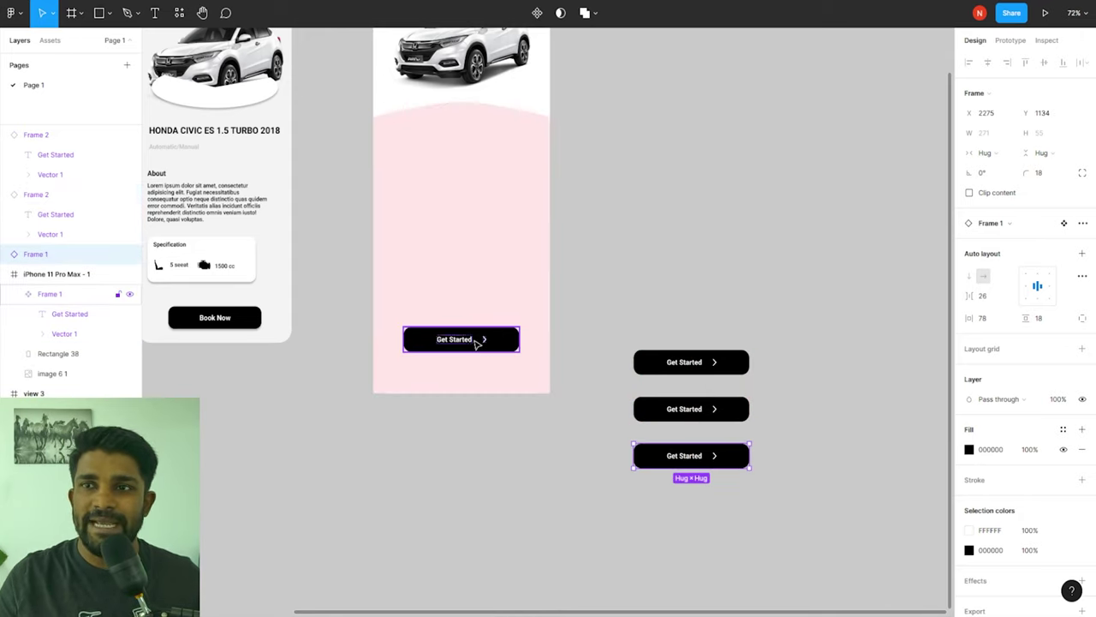
left_click_drag(478, 341, 707, 505)
left_click(702, 550)
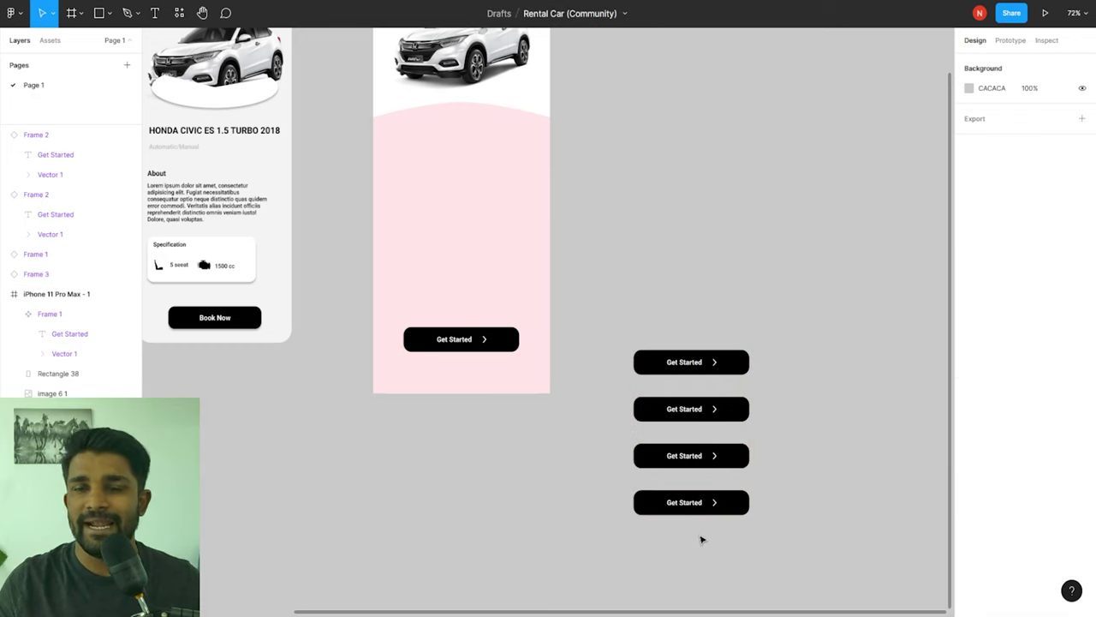
left_click(461, 340)
left_click_drag(620, 314, 780, 550)
left_click(780, 550)
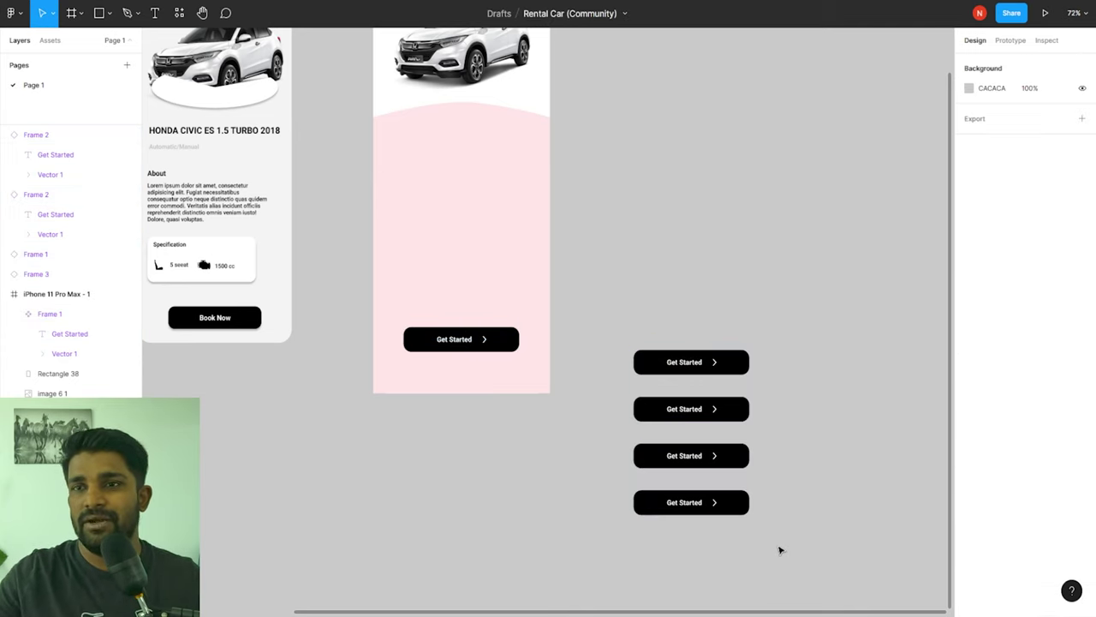
Step: Move the arrow in front of the Get Started text in the main component and compare its instances
scroll(493, 381, "up", 2)
double_click(464, 340)
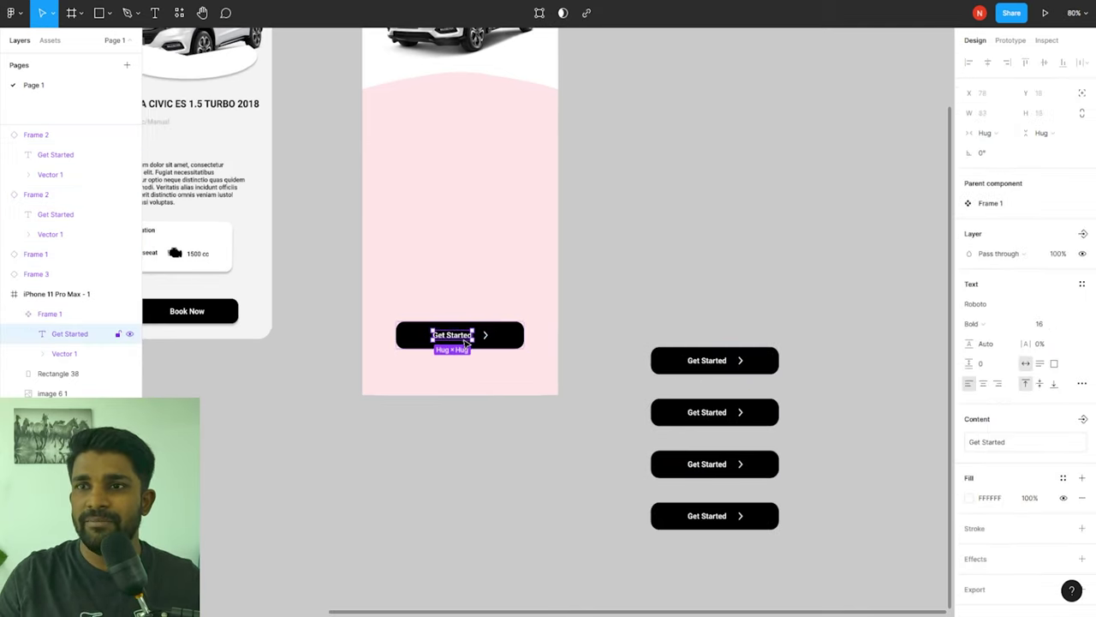
left_click(486, 335)
scroll(434, 345, "up", 10)
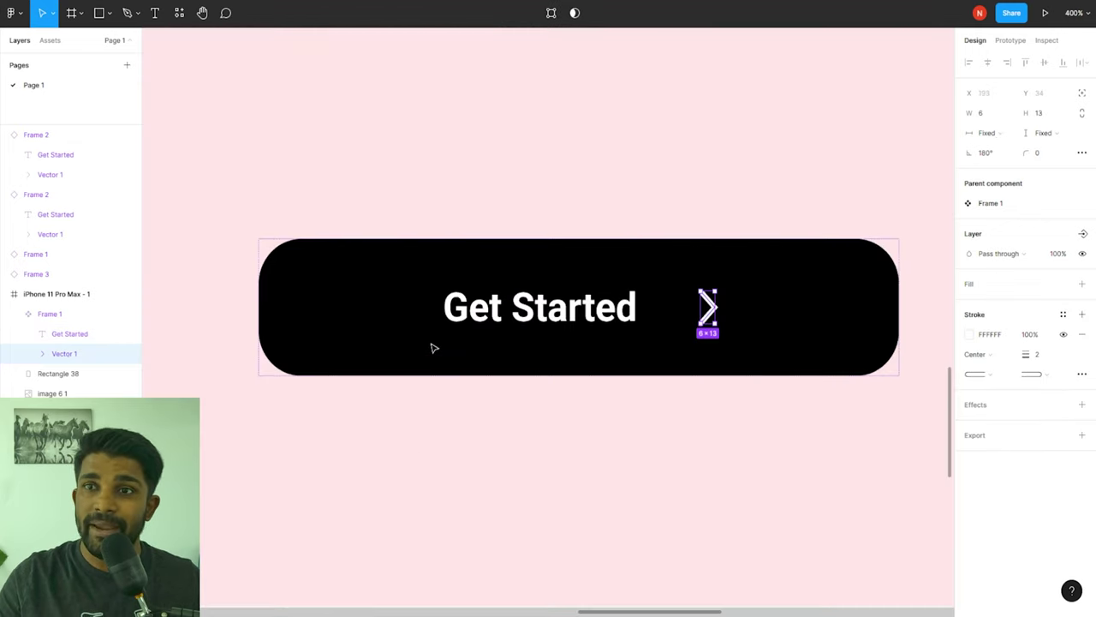
left_click(677, 318)
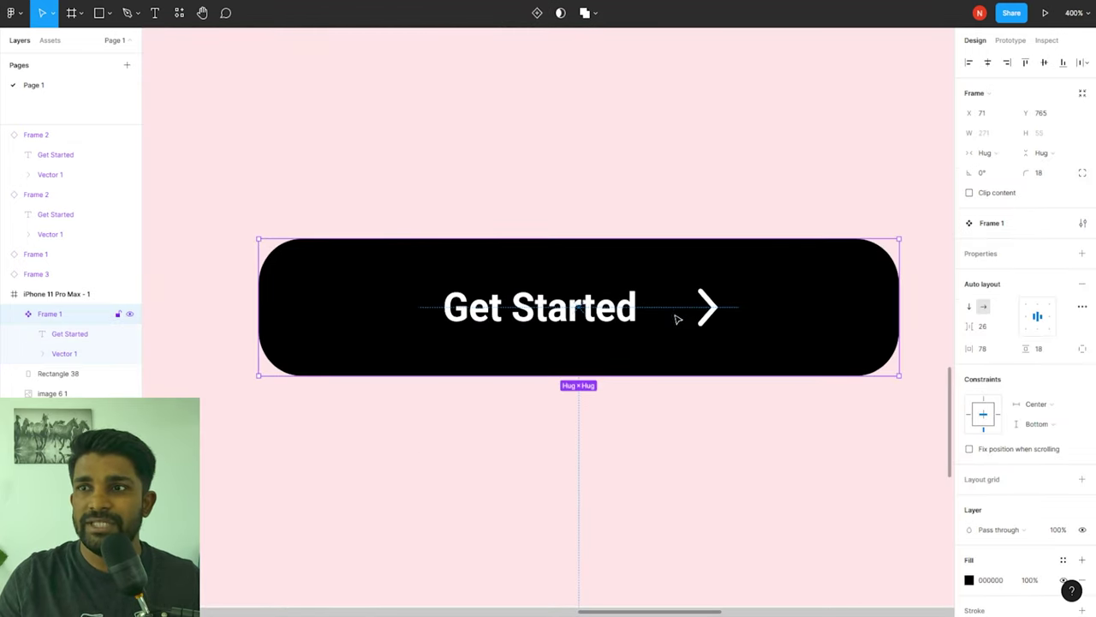
left_click_drag(707, 310, 419, 316)
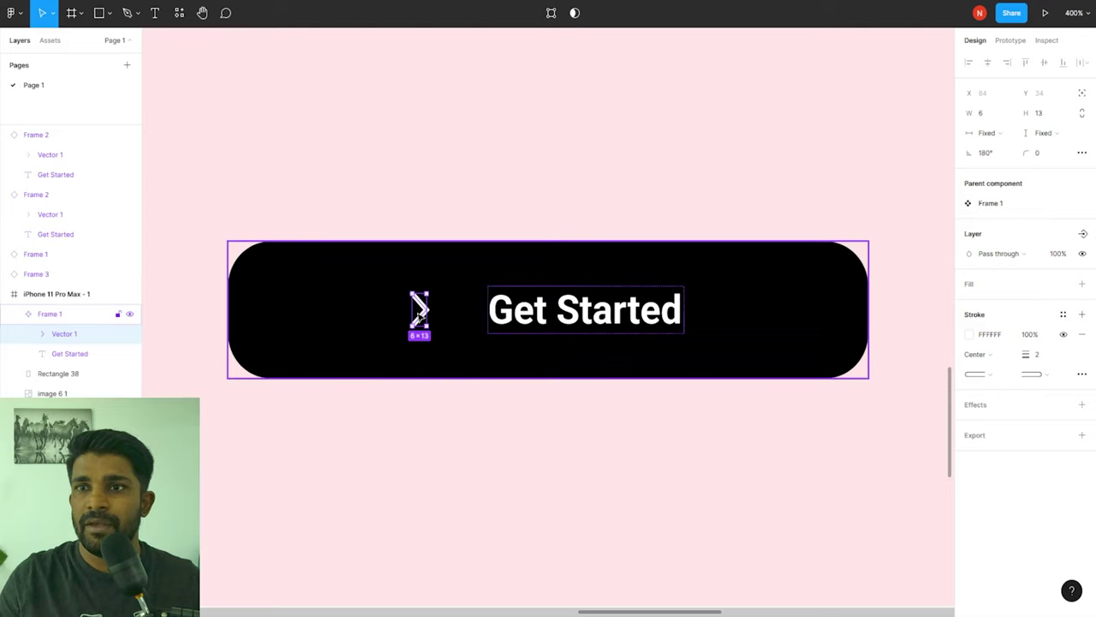
scroll(420, 315, "down", 10)
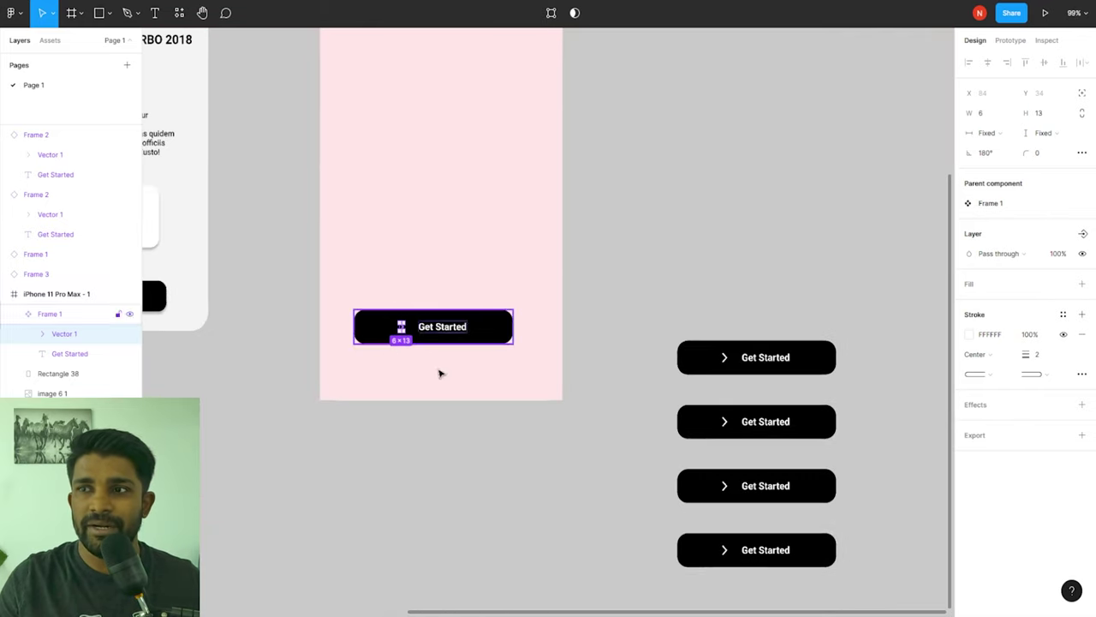
left_click(660, 509)
scroll(685, 517, "down", 2)
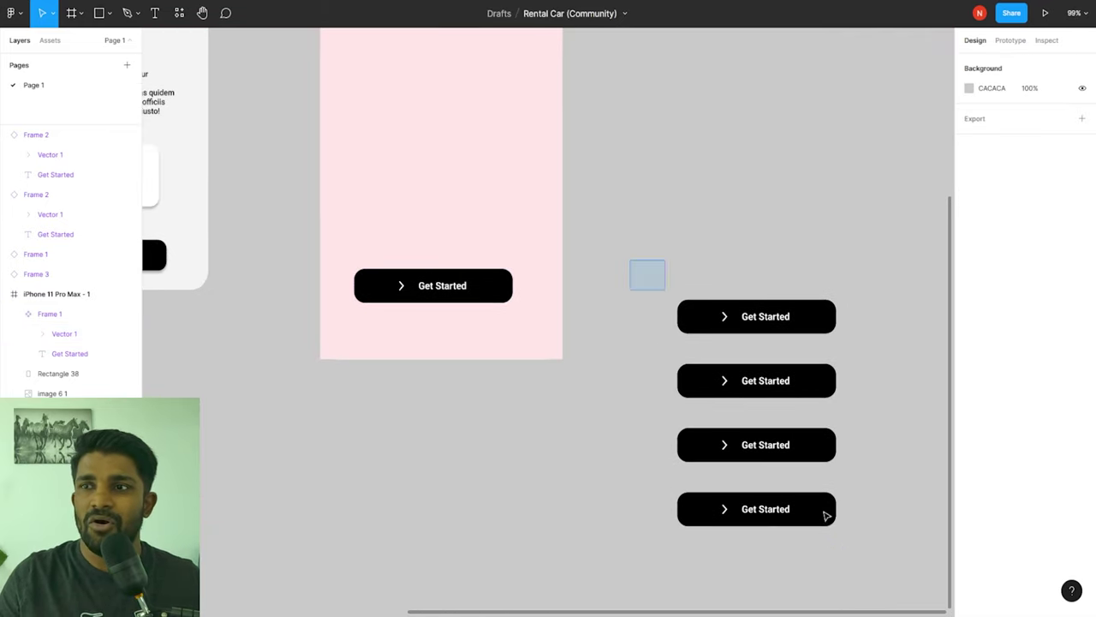
left_click_drag(826, 516, 486, 514)
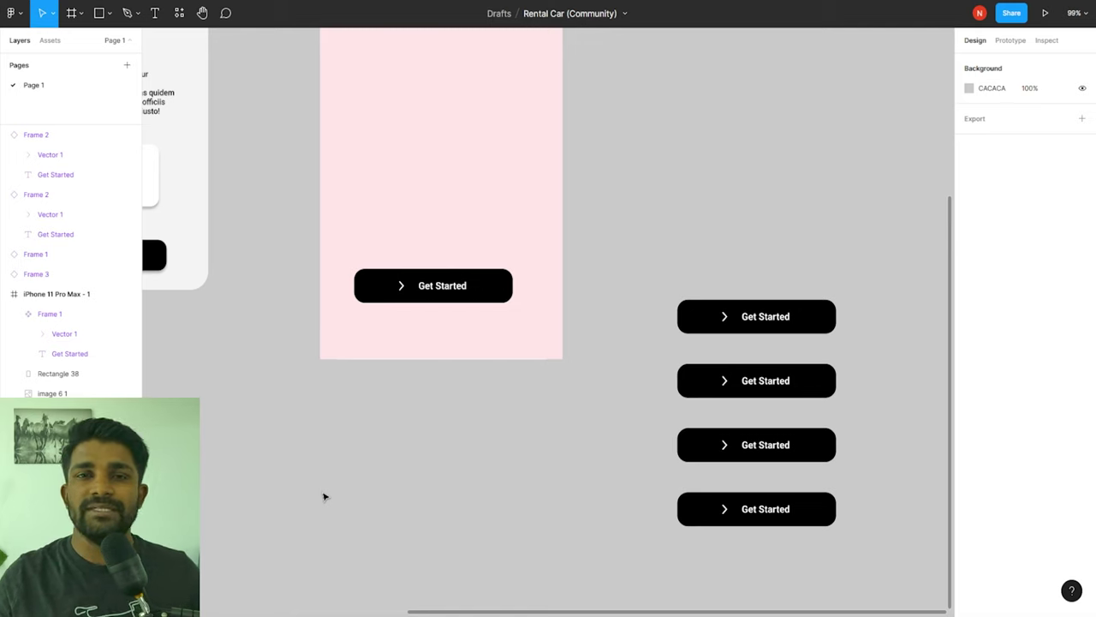
Step: Add a second variant to the Get Started main component
left_click(420, 294)
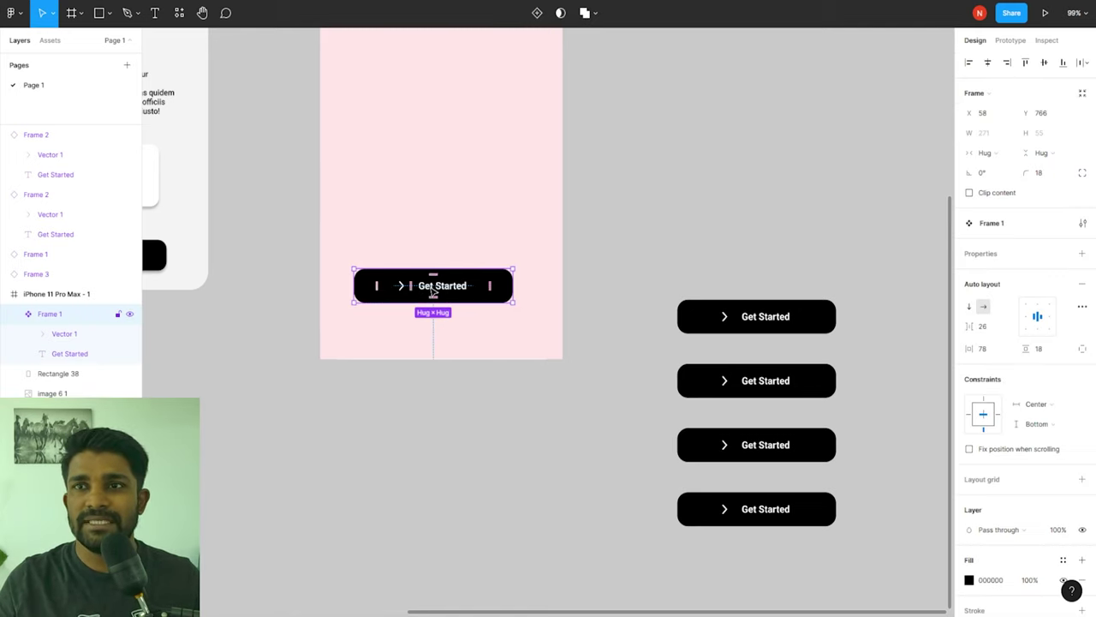
right_click(431, 291)
mouse_move(433, 294)
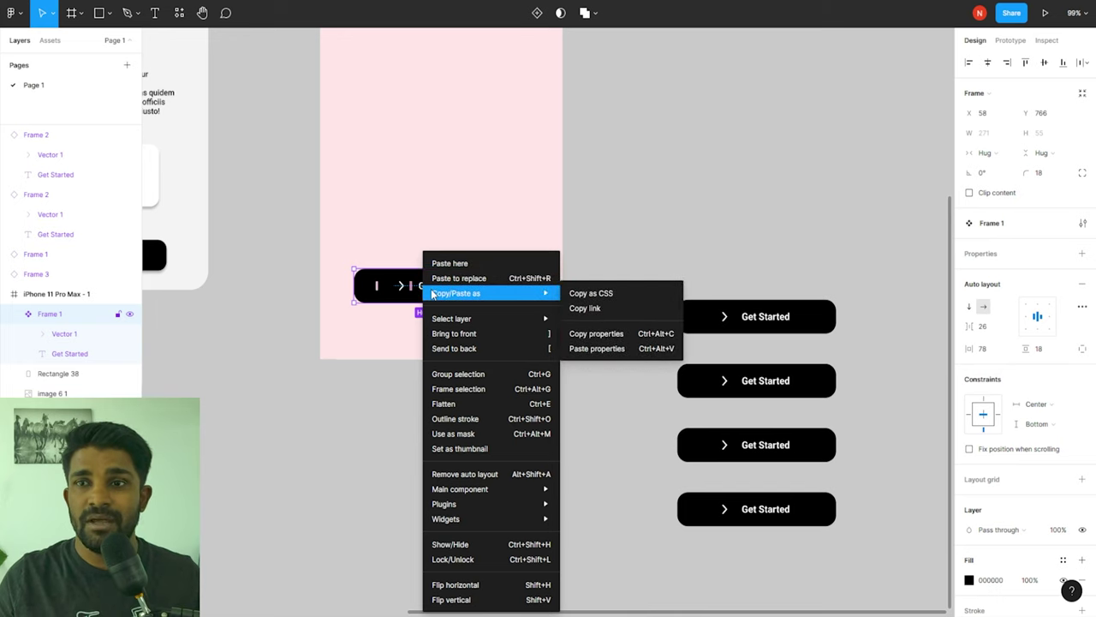
mouse_move(529, 491)
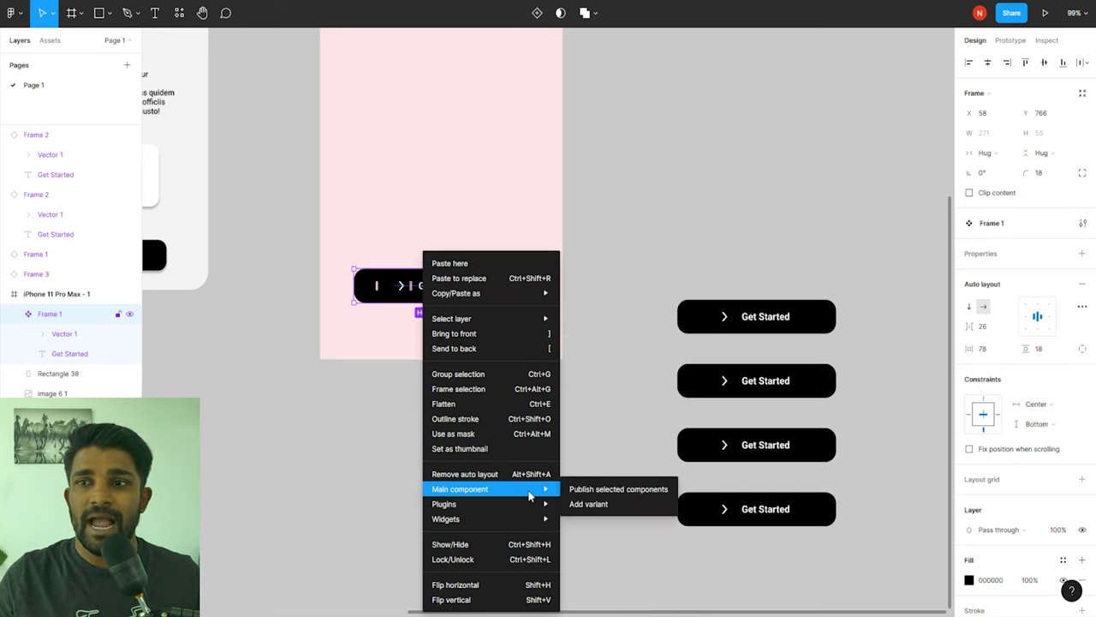
left_click(589, 504)
scroll(418, 347, "up", 5)
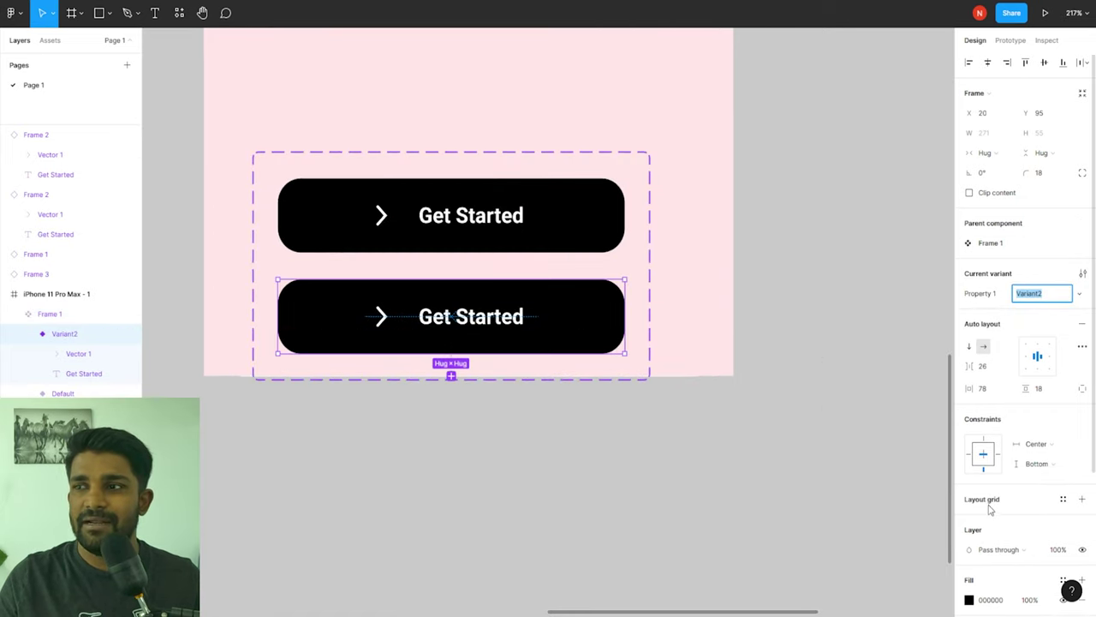
Step: Give the new variant a 000000 inside stroke of width 1 and remove its fill
scroll(991, 506, "down", 3)
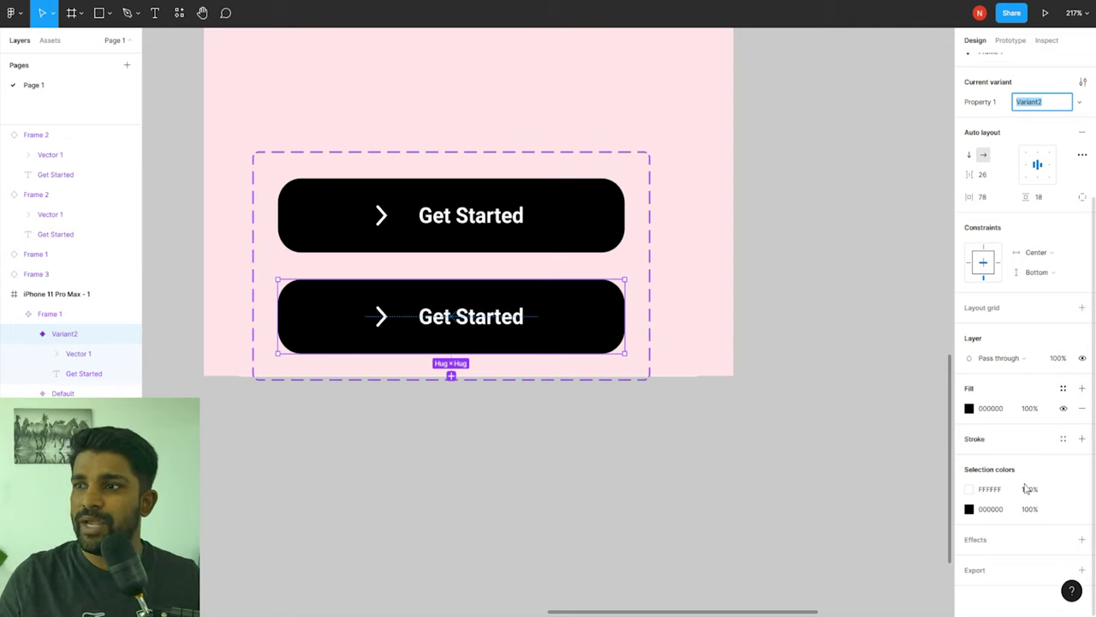
left_click(974, 439)
left_click(969, 409)
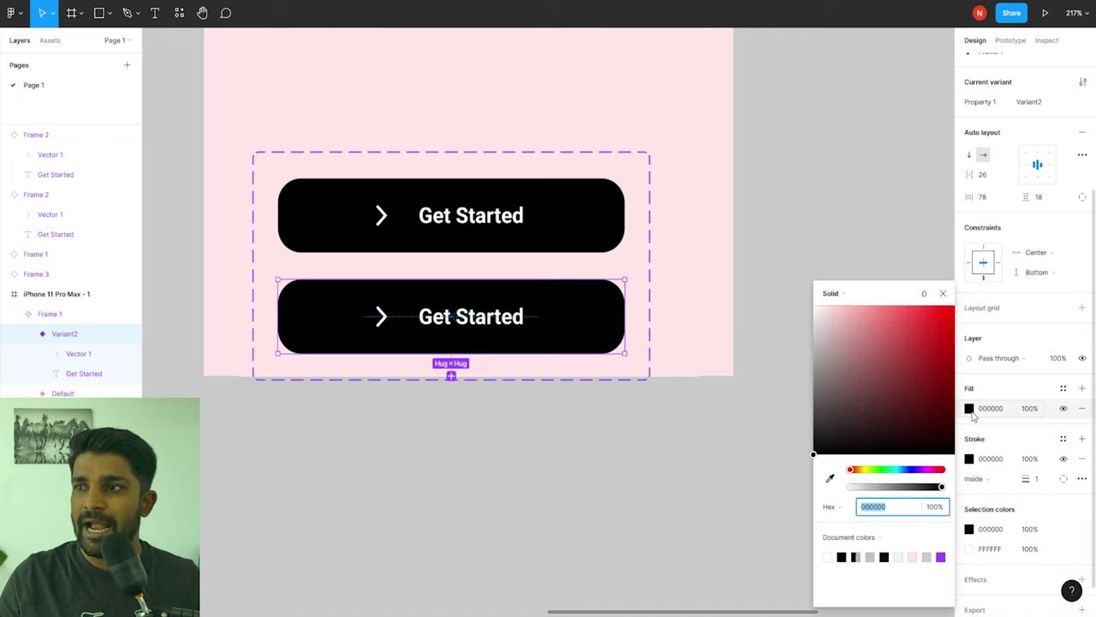
left_click(1081, 410)
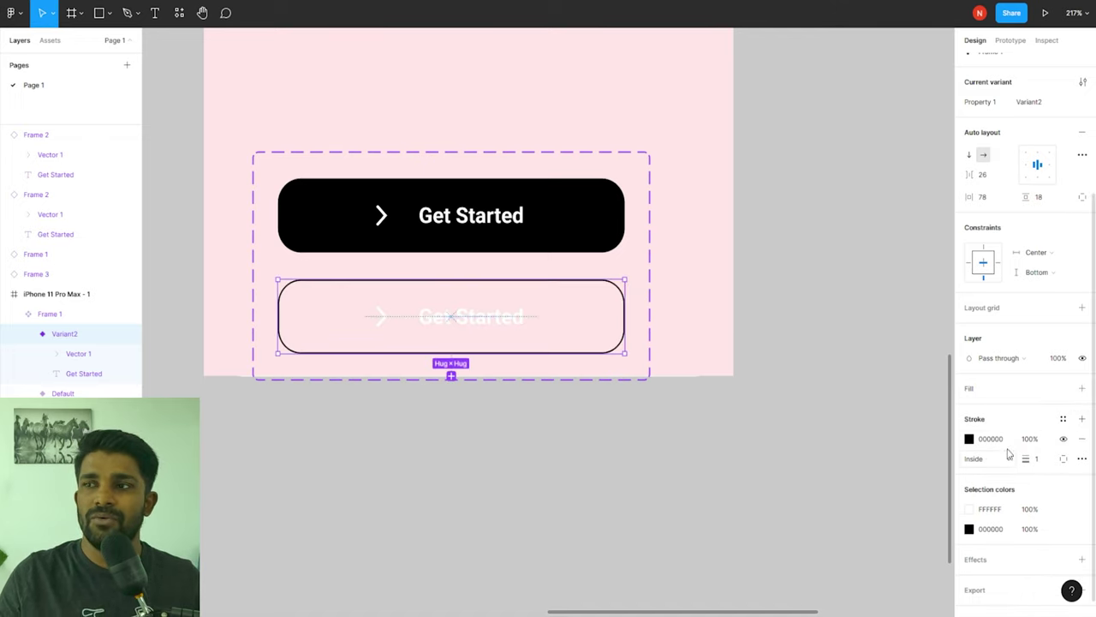
Step: Set the second variant's stroke width to 3 and its Get Started text fill to 000000
mouse_move(1025, 460)
left_mouse_down()
mouse_move(1050, 460)
mouse_move(1030, 463)
left_mouse_up()
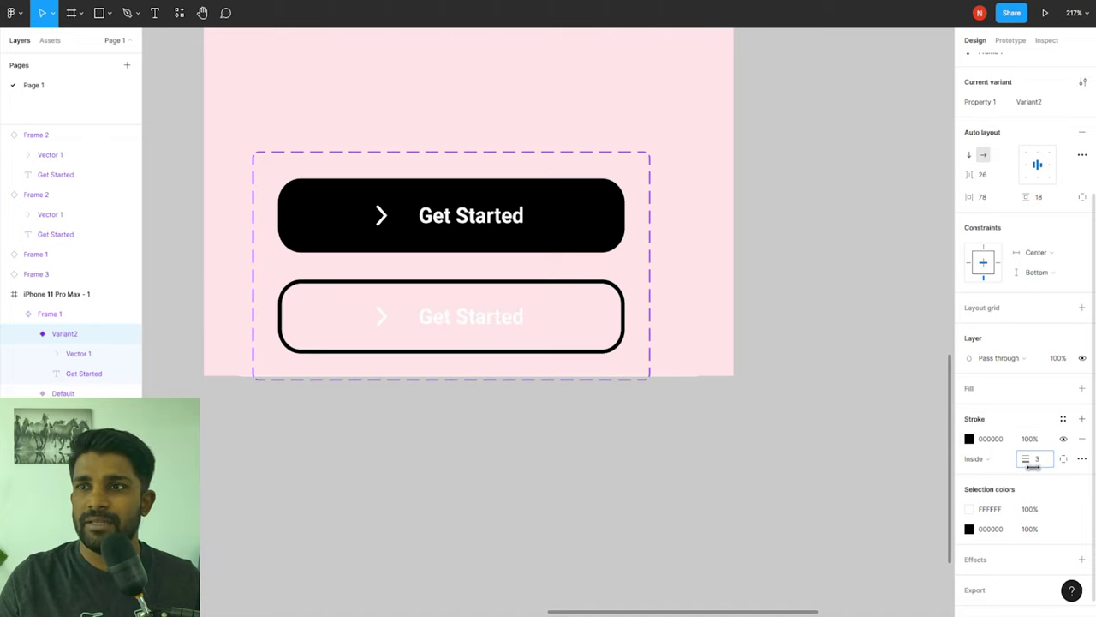
double_click(437, 319)
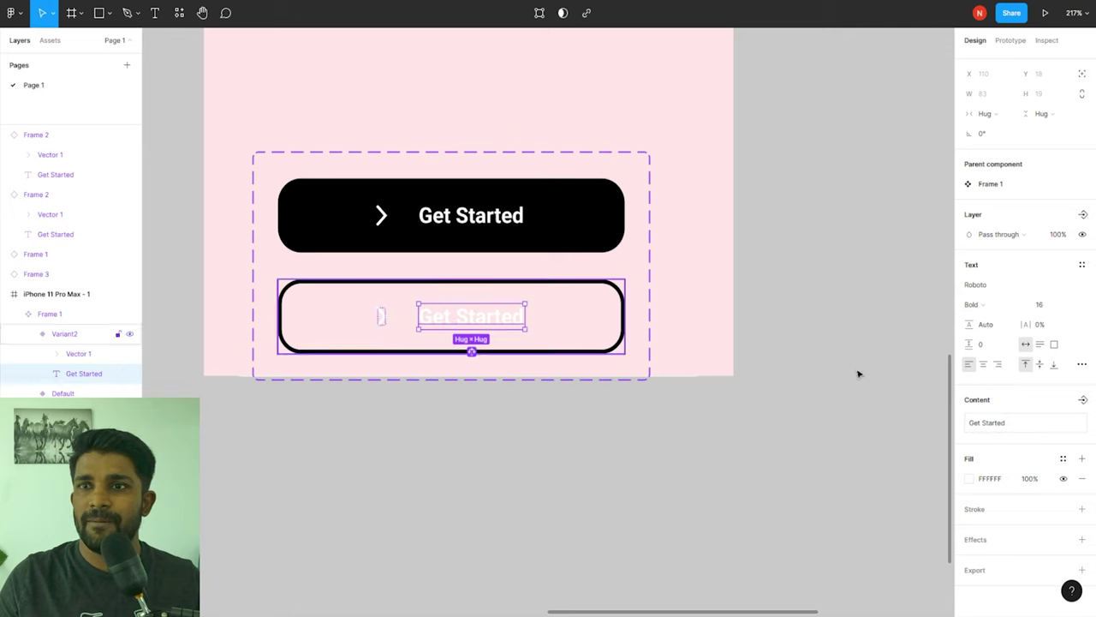
left_click(969, 478)
left_click_drag(857, 436, 780, 482)
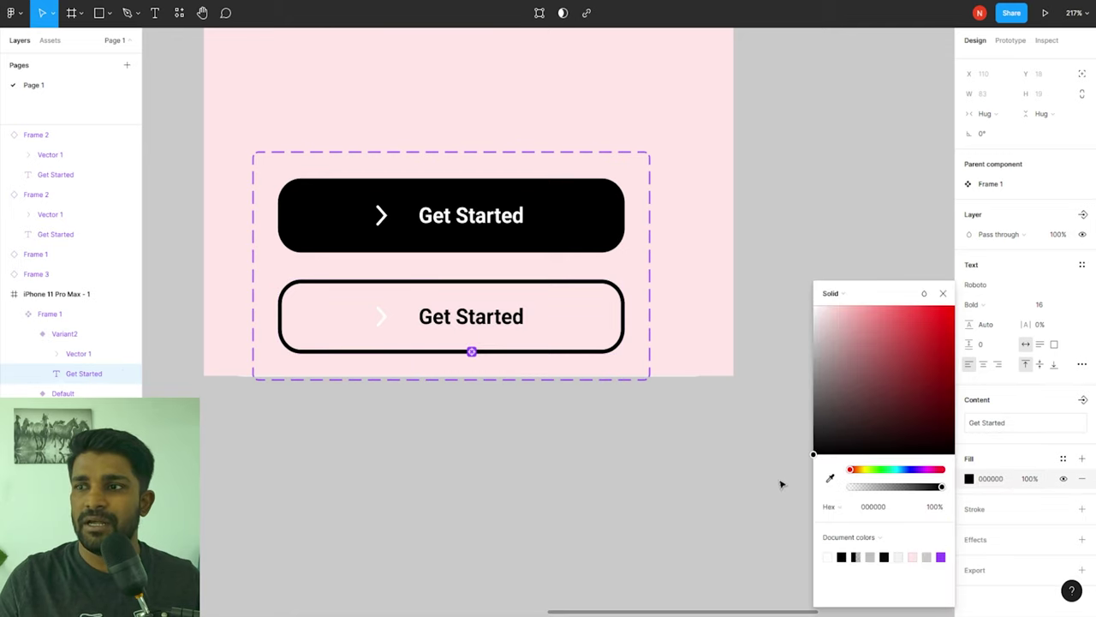
Step: Recolour the arrow's stroke in the second variant to black
left_click(381, 317)
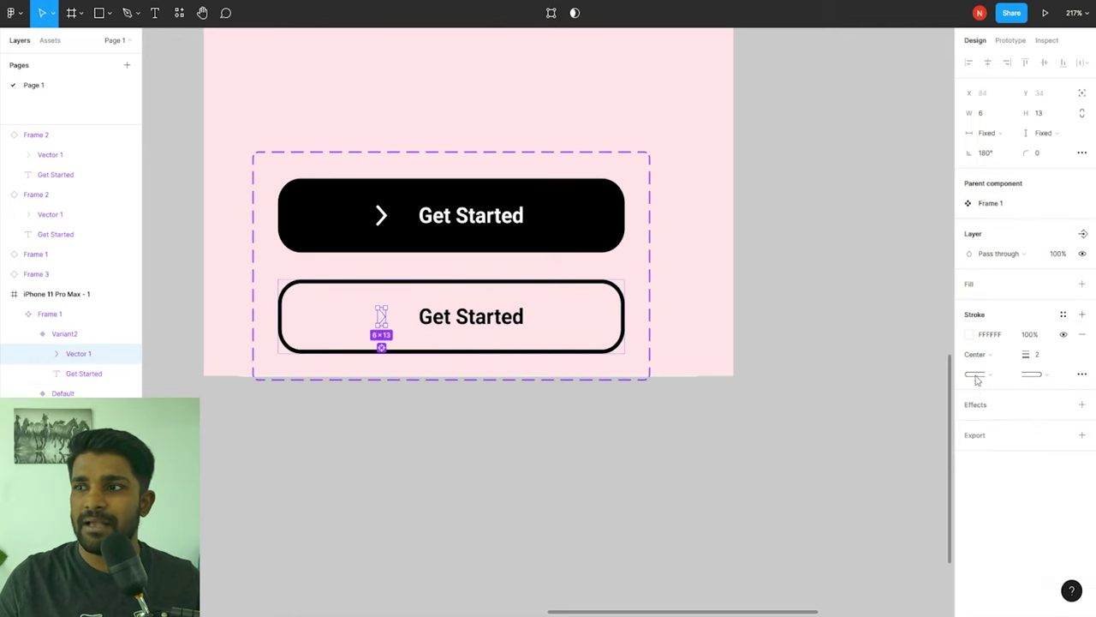
left_click(969, 334)
left_click_drag(846, 424, 724, 531)
left_click(621, 558)
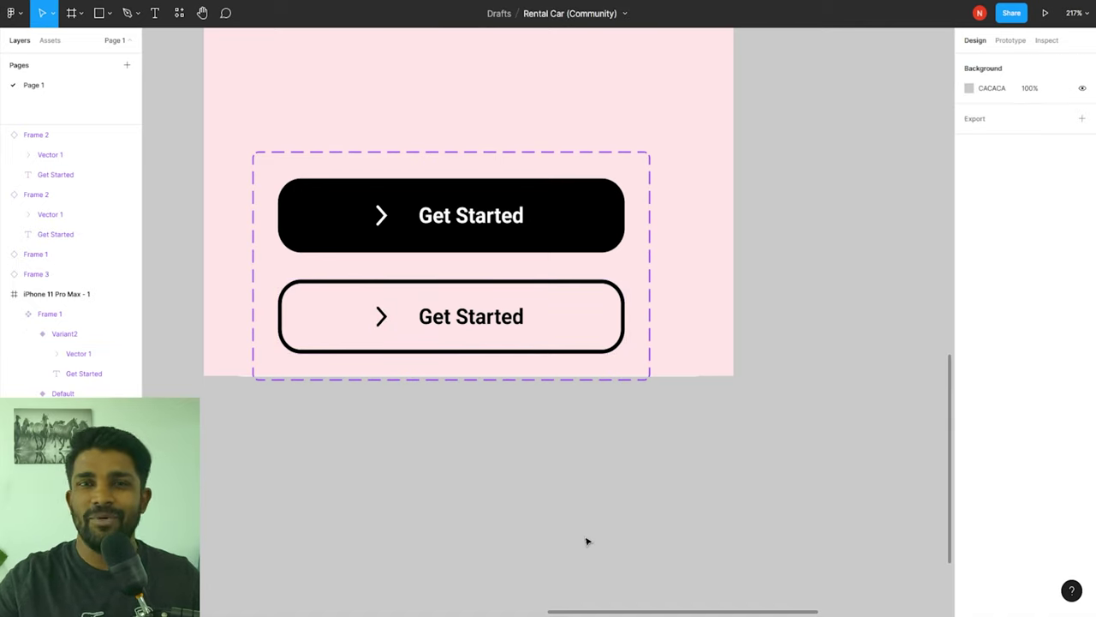
Step: Switch the uppermost Get Started instance on the empty canvas to Variant2
left_click(469, 218)
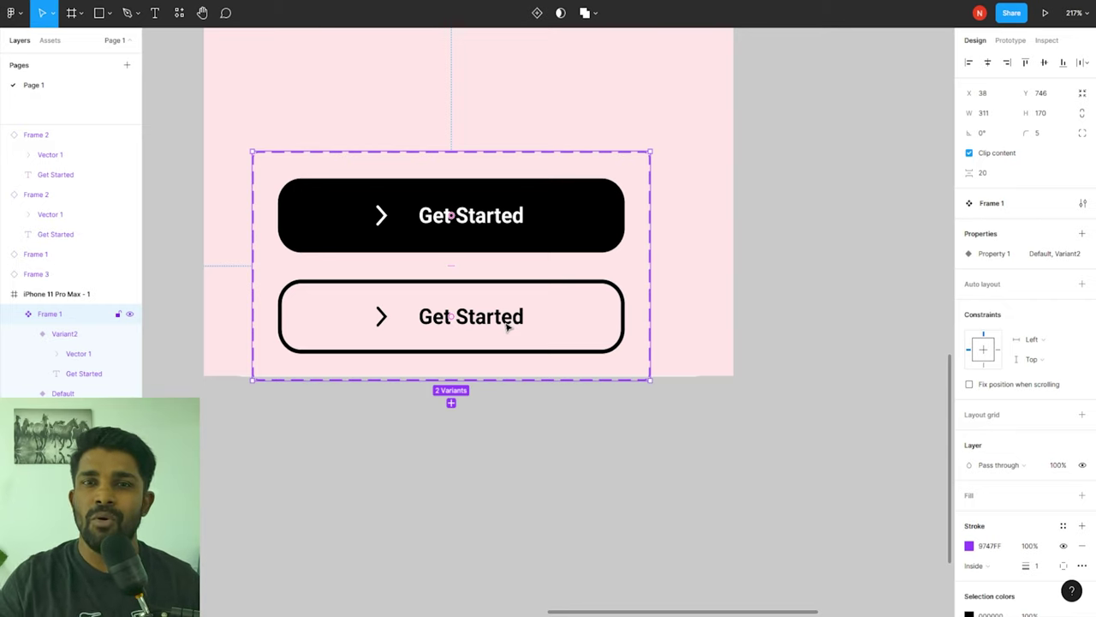
scroll(448, 214, "down", 5)
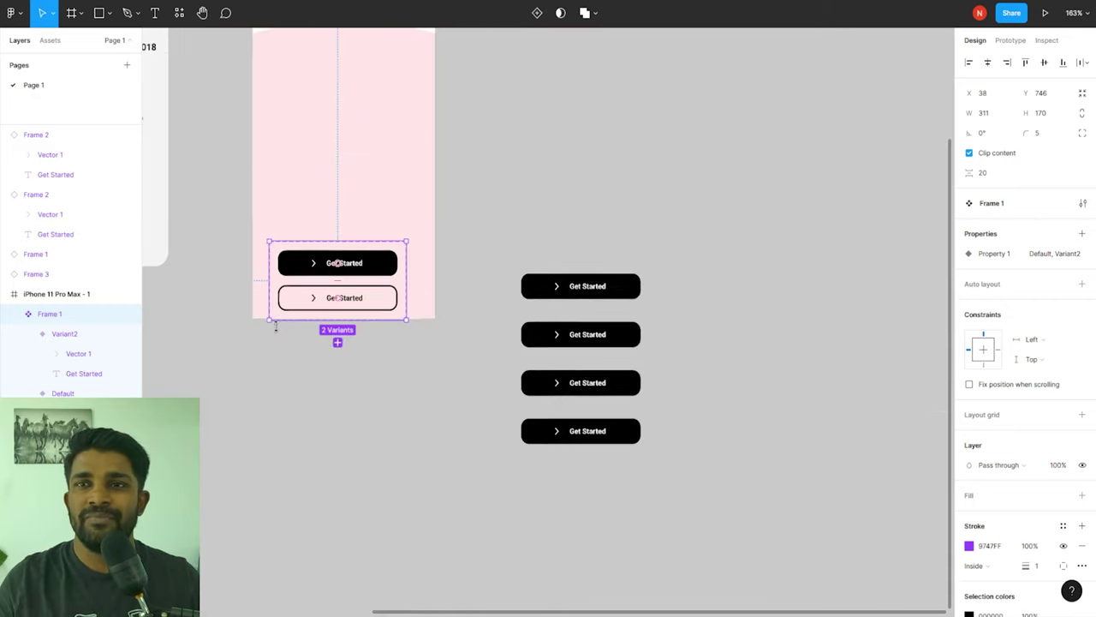
left_click(600, 287)
right_click(605, 289)
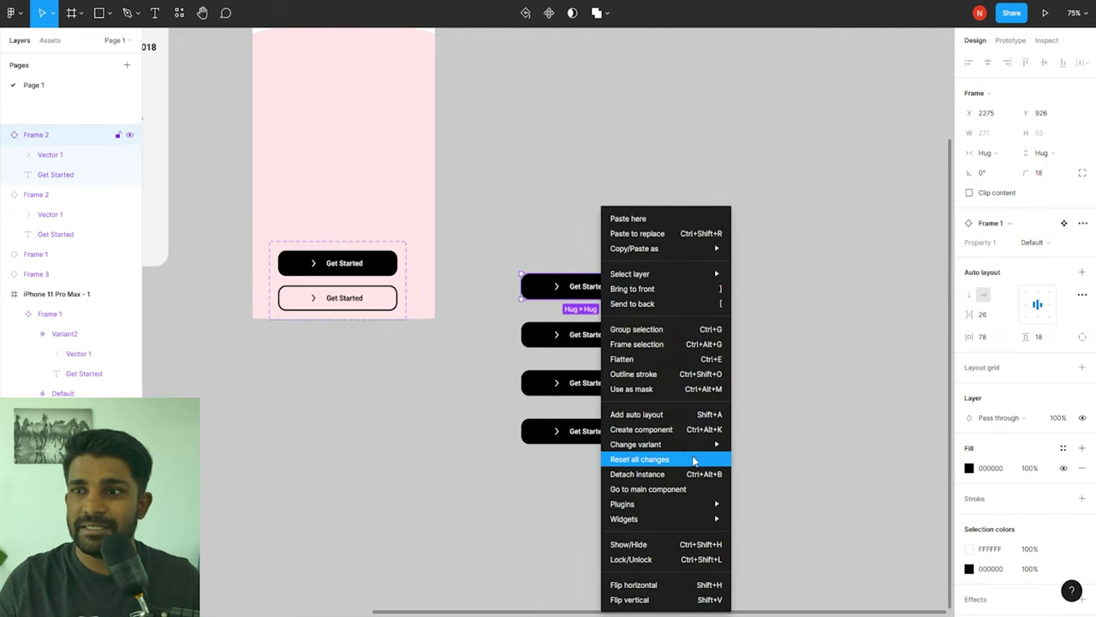
mouse_move(648, 449)
mouse_move(813, 445)
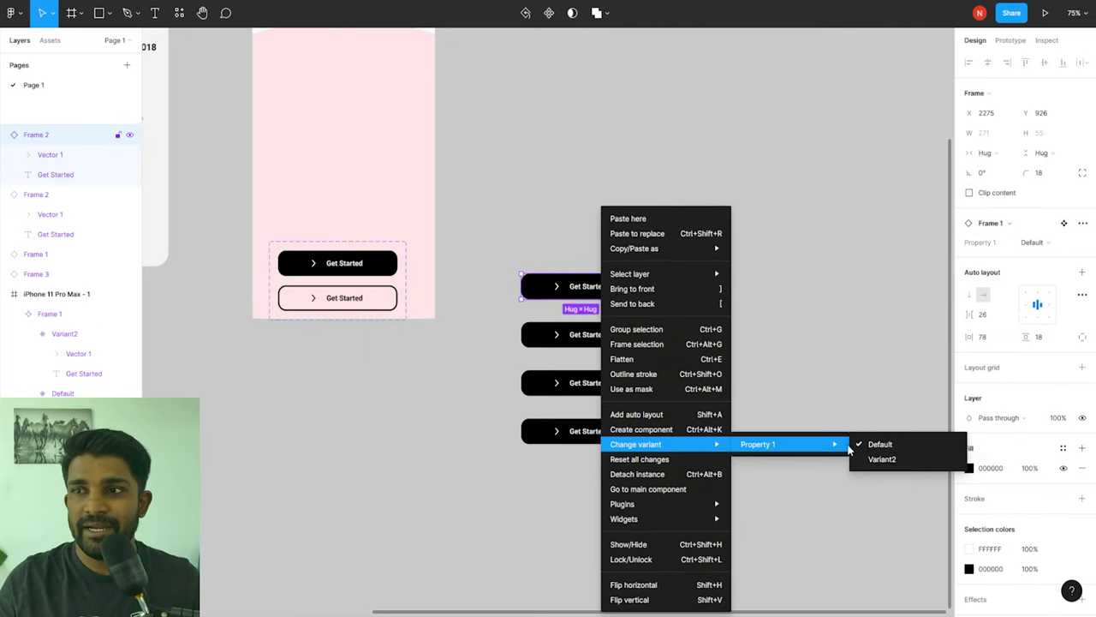
left_click(871, 461)
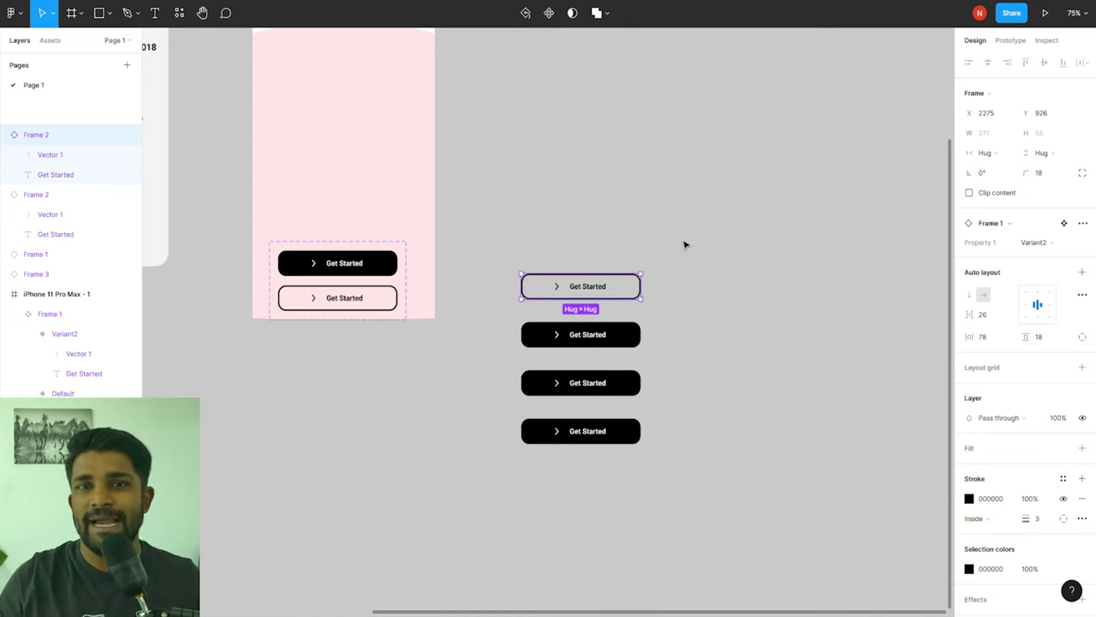
left_click(676, 290)
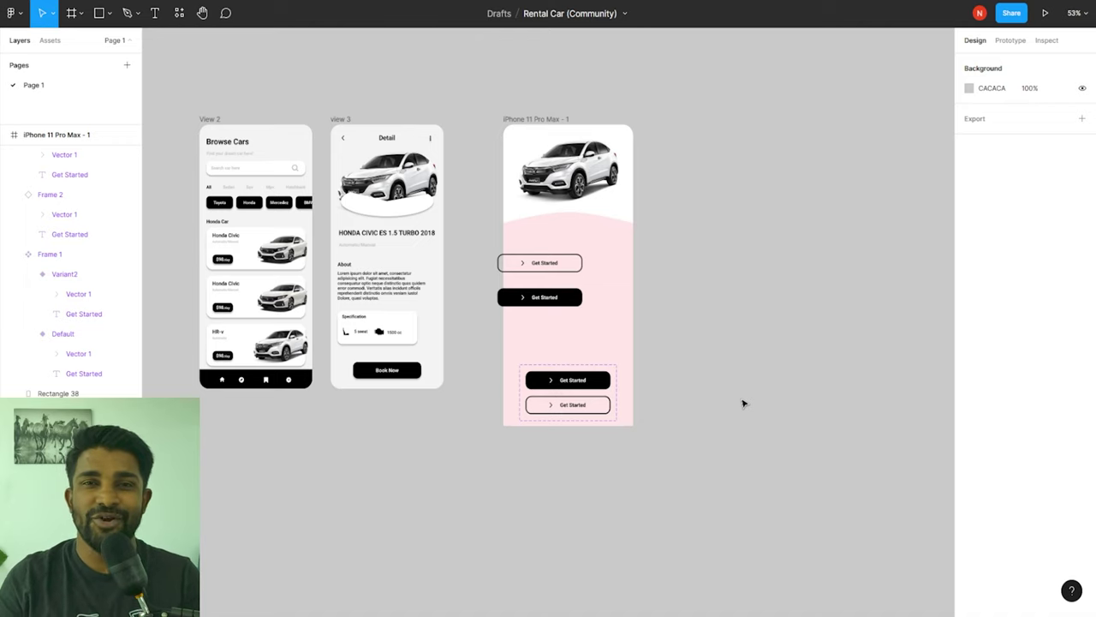
Step: Add a 1x PNG export setting to the car image on the iPhone 11 Pro Max screen, check the scale and format options, and show the preview
left_click(573, 182)
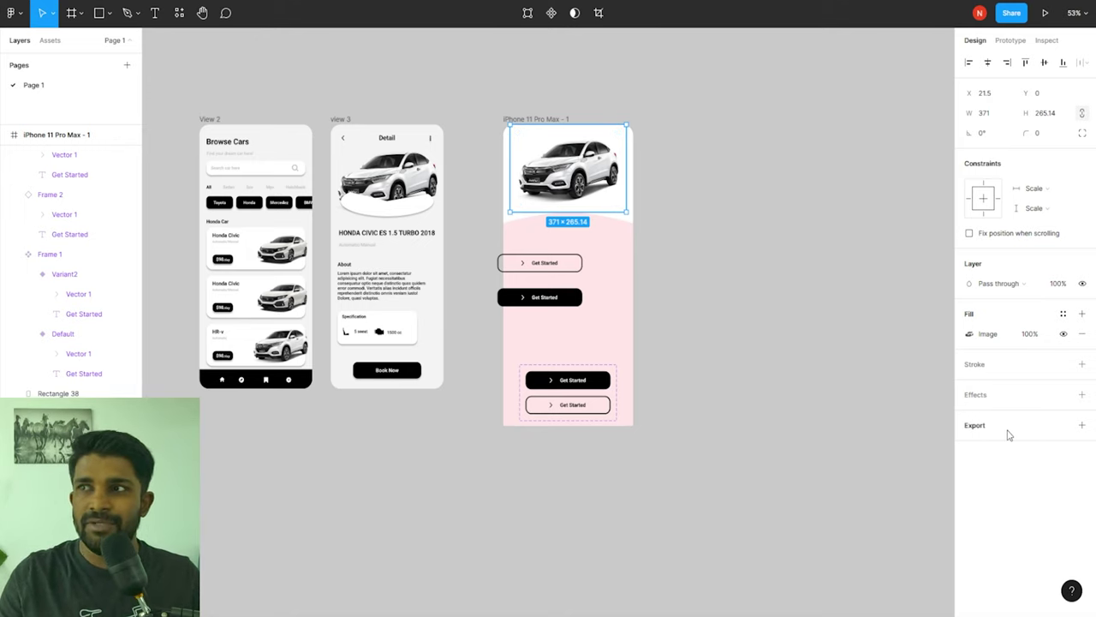
left_click(1081, 425)
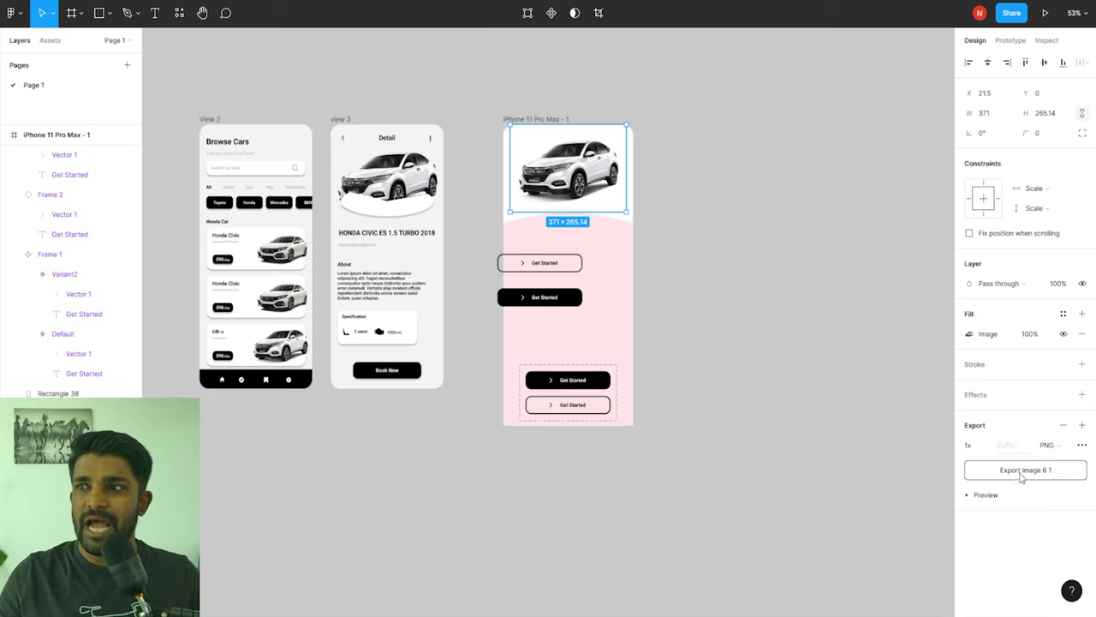
left_click(985, 447)
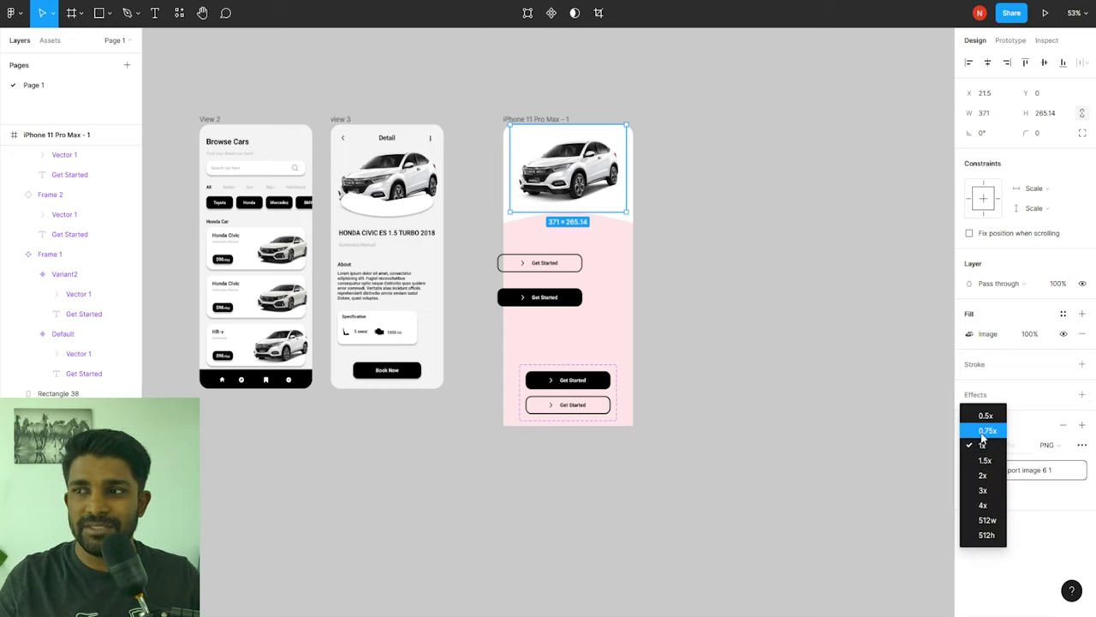
left_click(984, 445)
left_click(1050, 446)
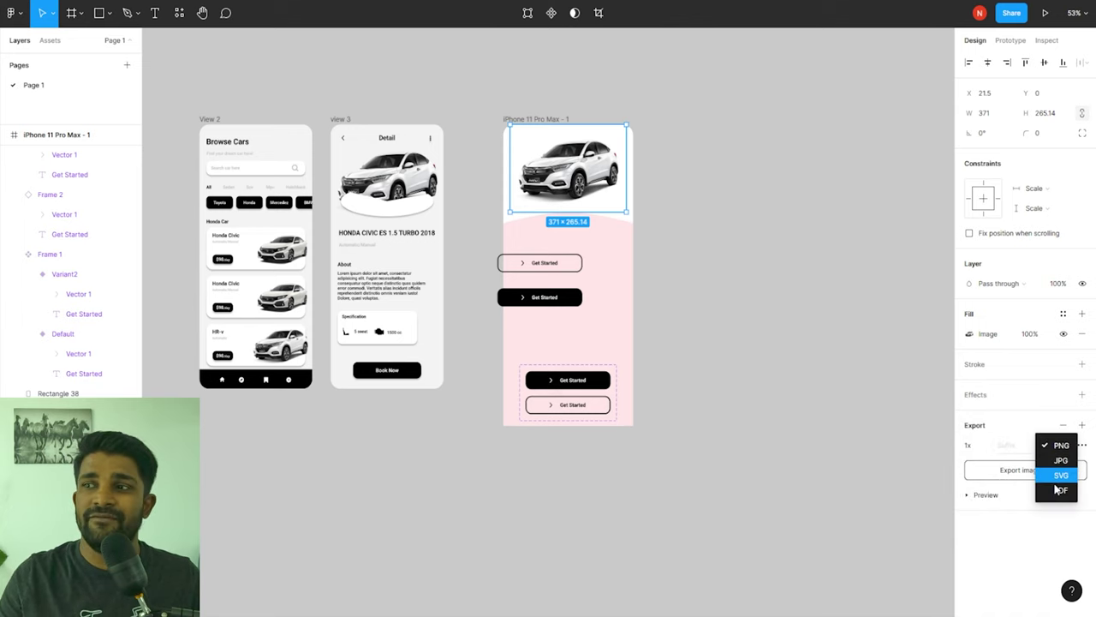
left_click(1054, 579)
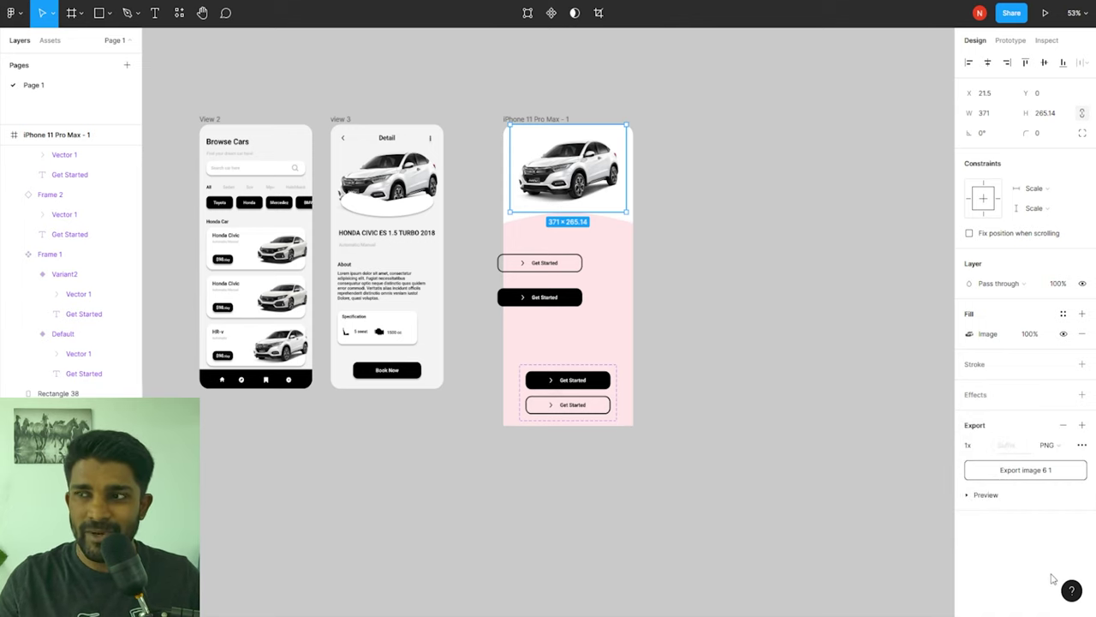
left_click(977, 495)
scroll(1004, 559, "down", 1)
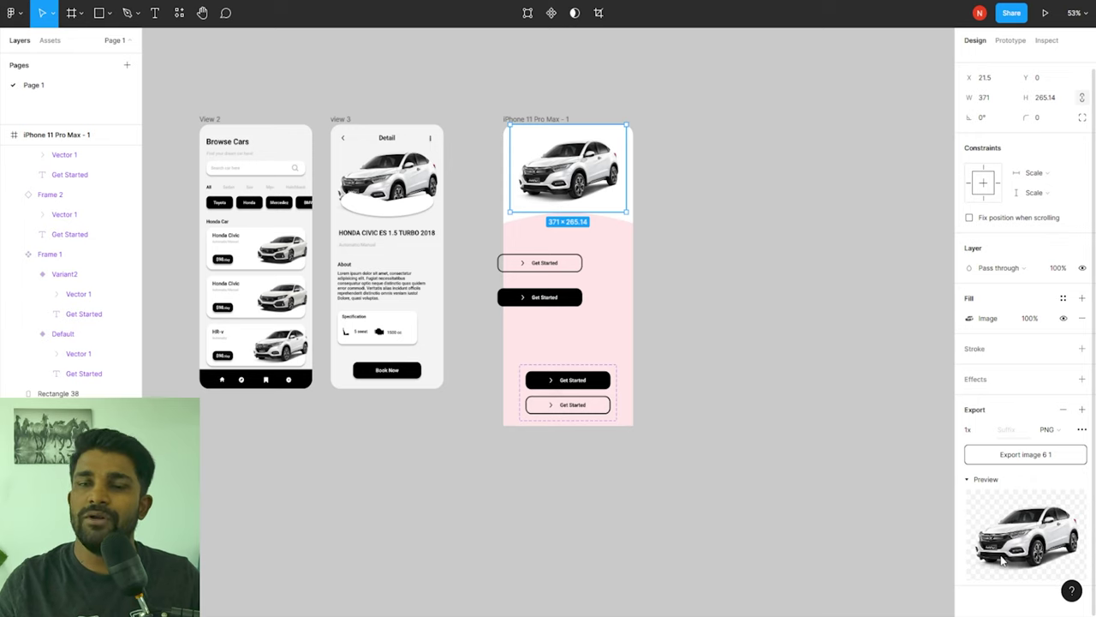
Step: Add a 2x PNG export to the car image, and remove all of its export settings
left_click(1082, 412)
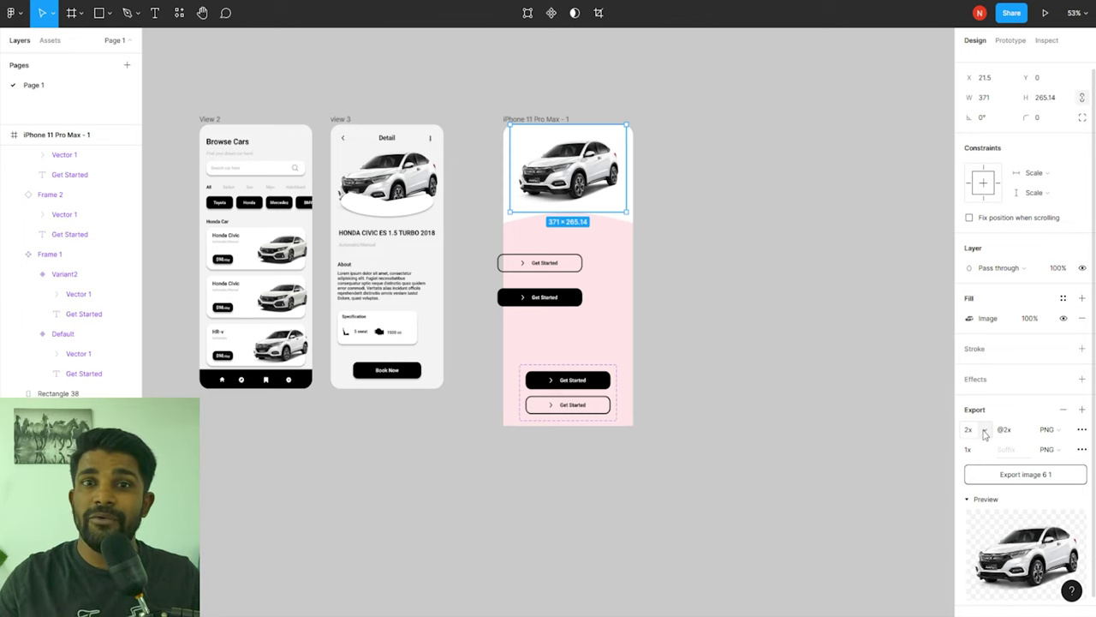
scroll(983, 434, "down", 1)
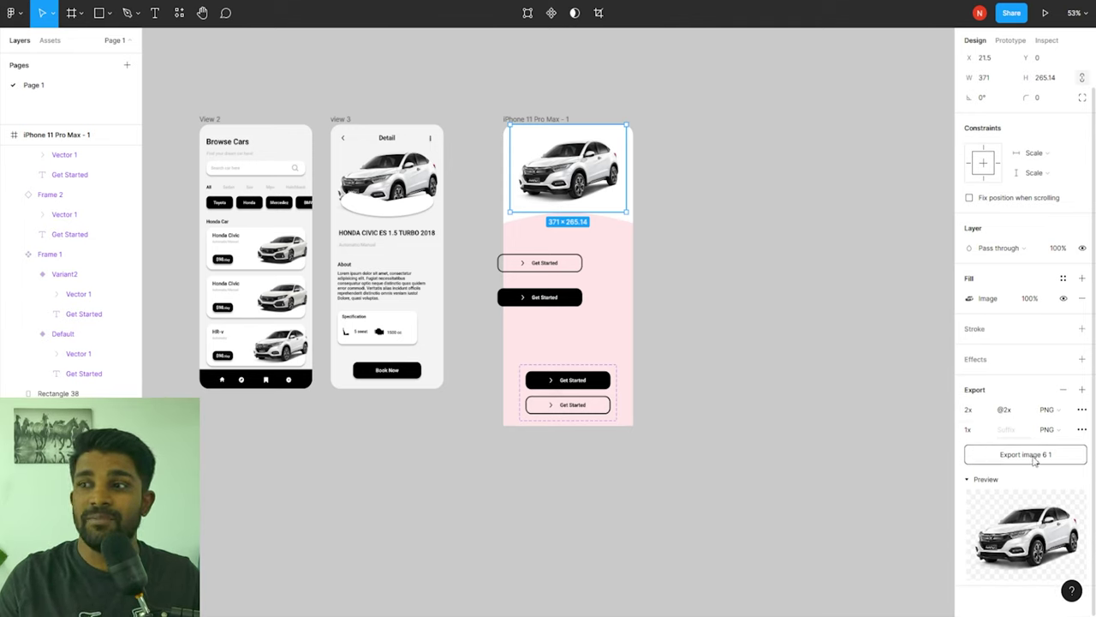
left_click(1079, 409)
left_click(1063, 411)
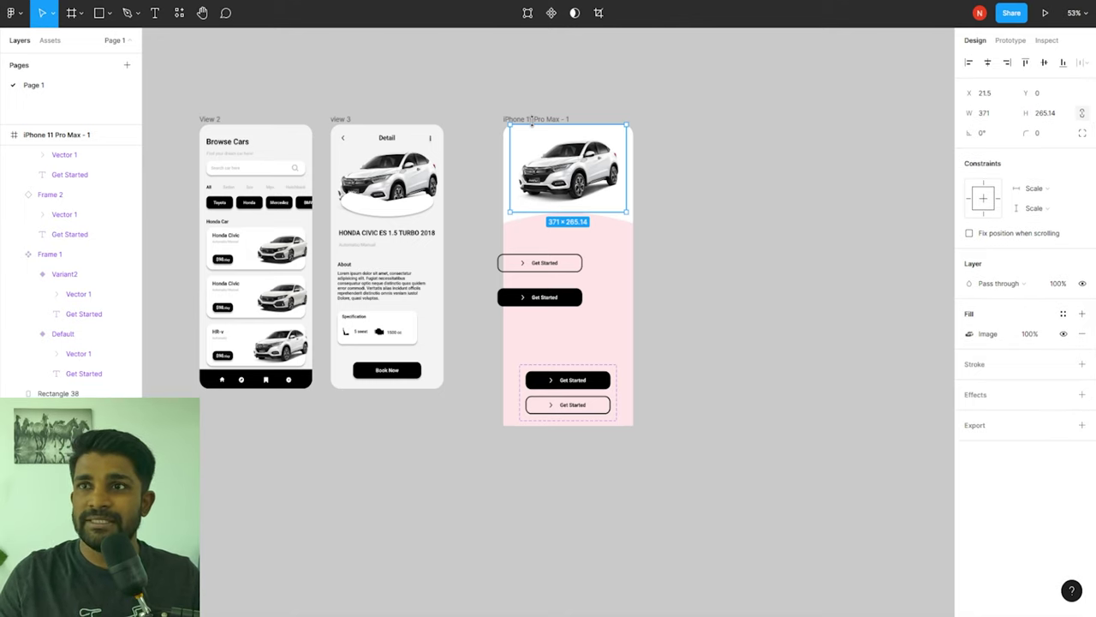
Step: Add a 1x PNG export setting to the whole iPhone 11 Pro Max frame and check its preview
left_click(534, 120)
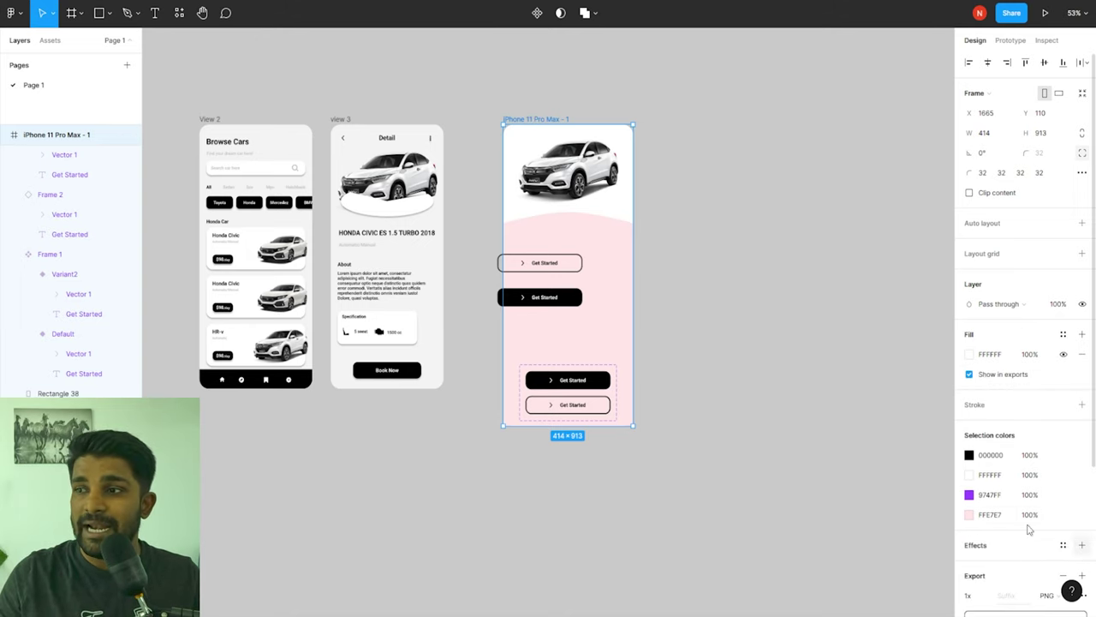
left_click(1081, 545)
scroll(1028, 531, "down", 2)
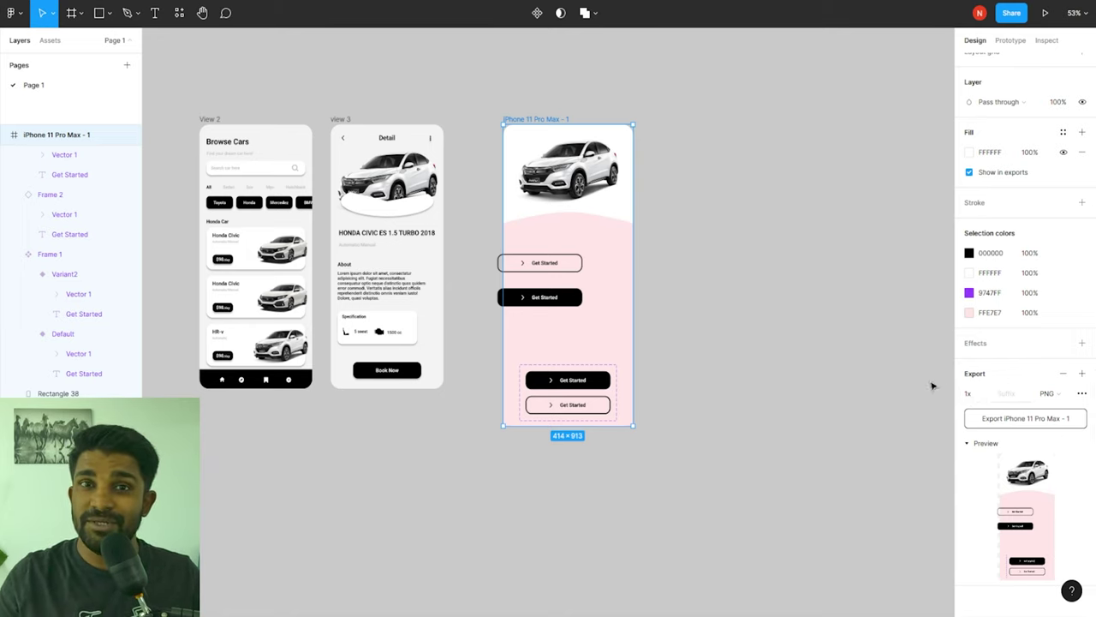
left_click(866, 386)
Step: Select all three screen frames together to view their shared properties, and clear the selection
scroll(817, 390, "down", 1)
scroll(817, 390, "down", 2)
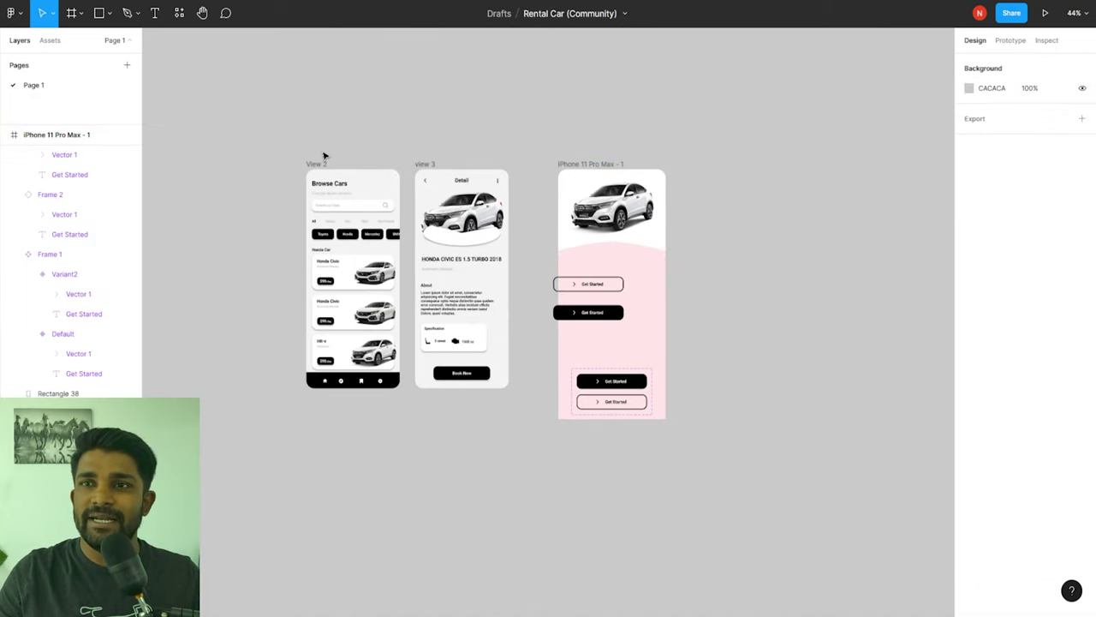
left_click_drag(248, 108, 755, 538)
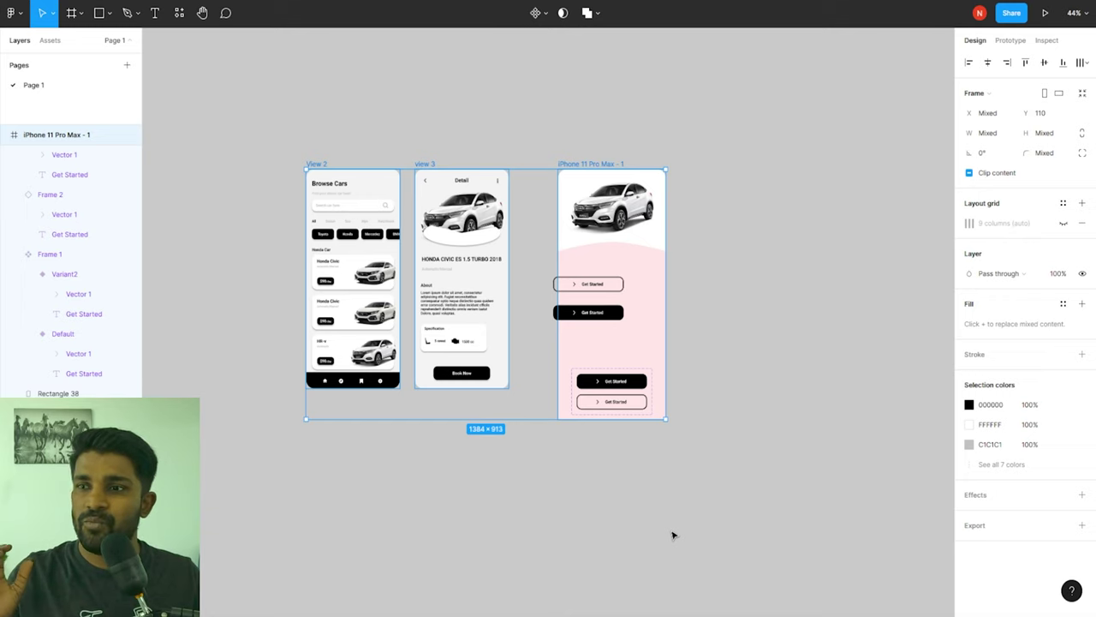
left_click(768, 236)
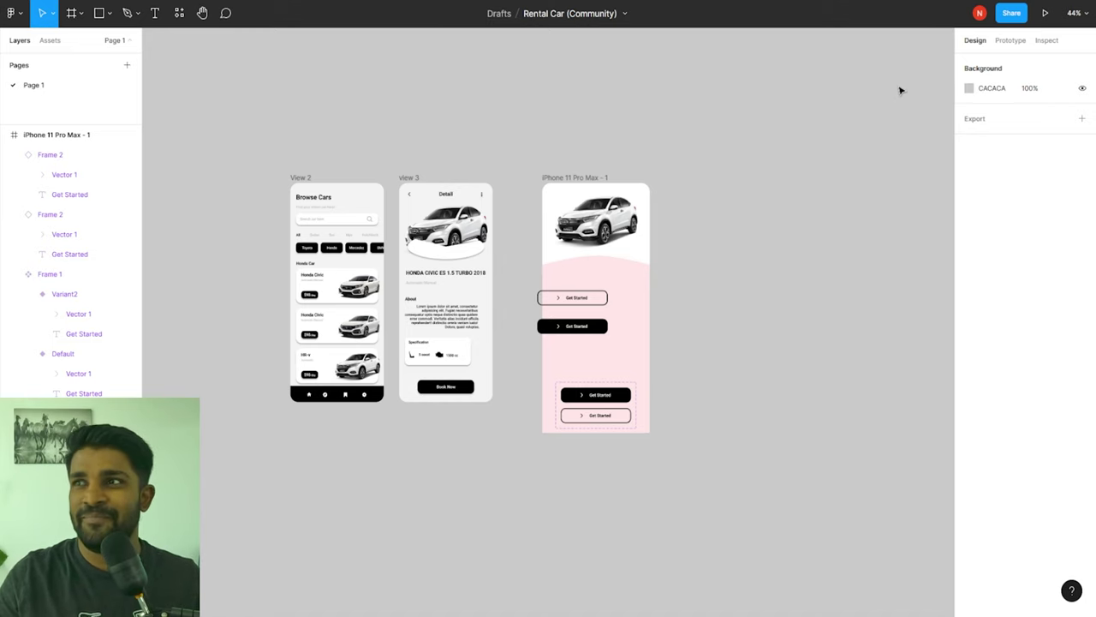
Step: Show the prototype settings and review the available preview devices, keeping iPhone 13
left_click(1010, 41)
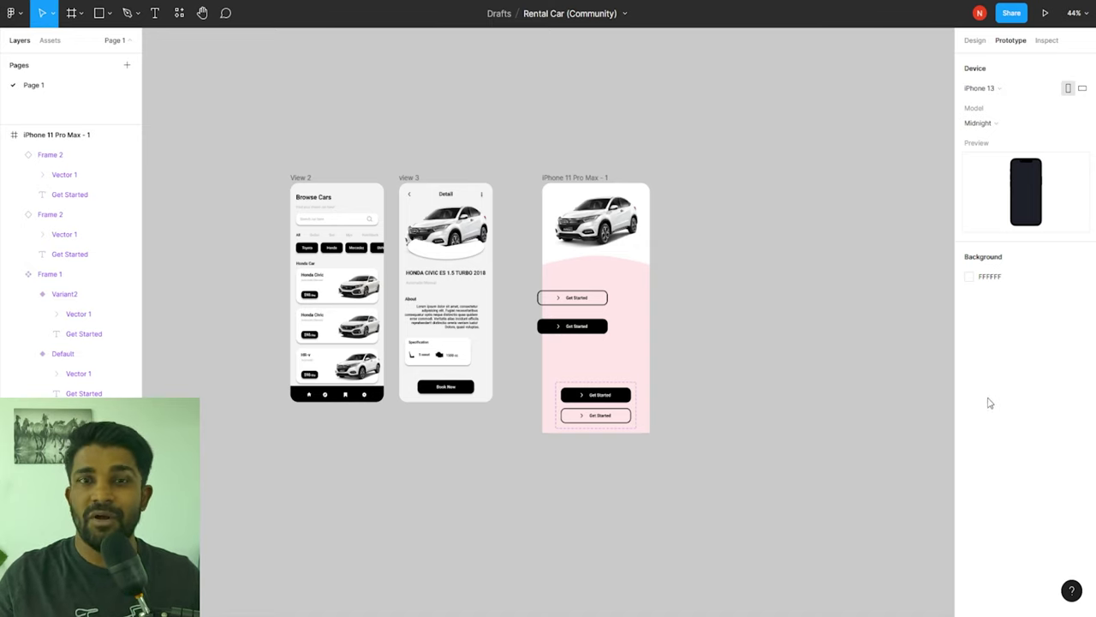
left_click(991, 91)
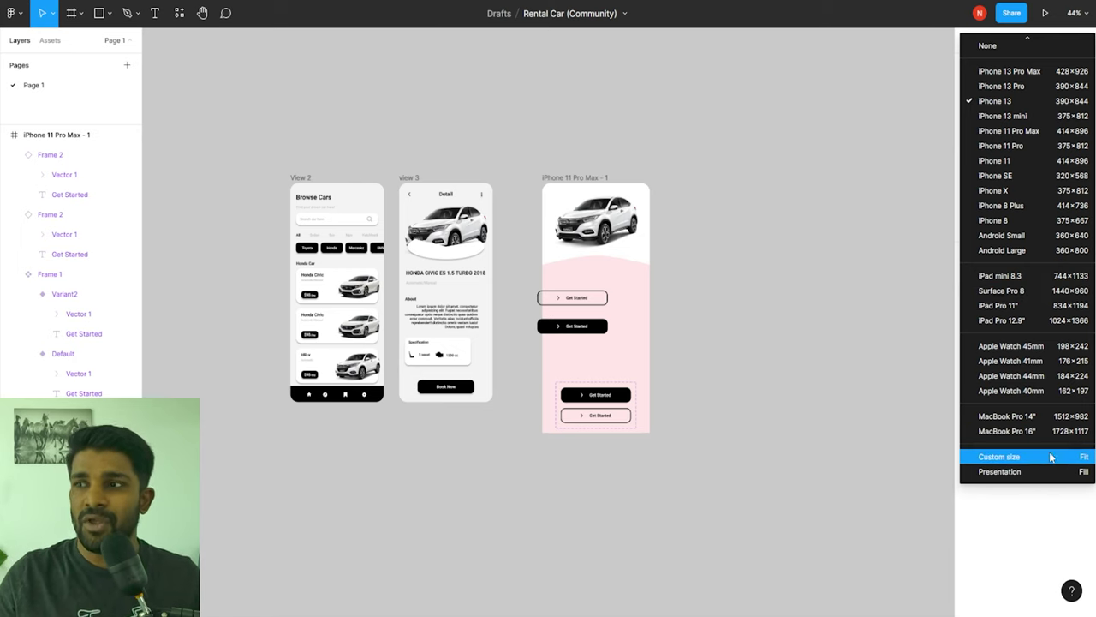
left_click(1030, 526)
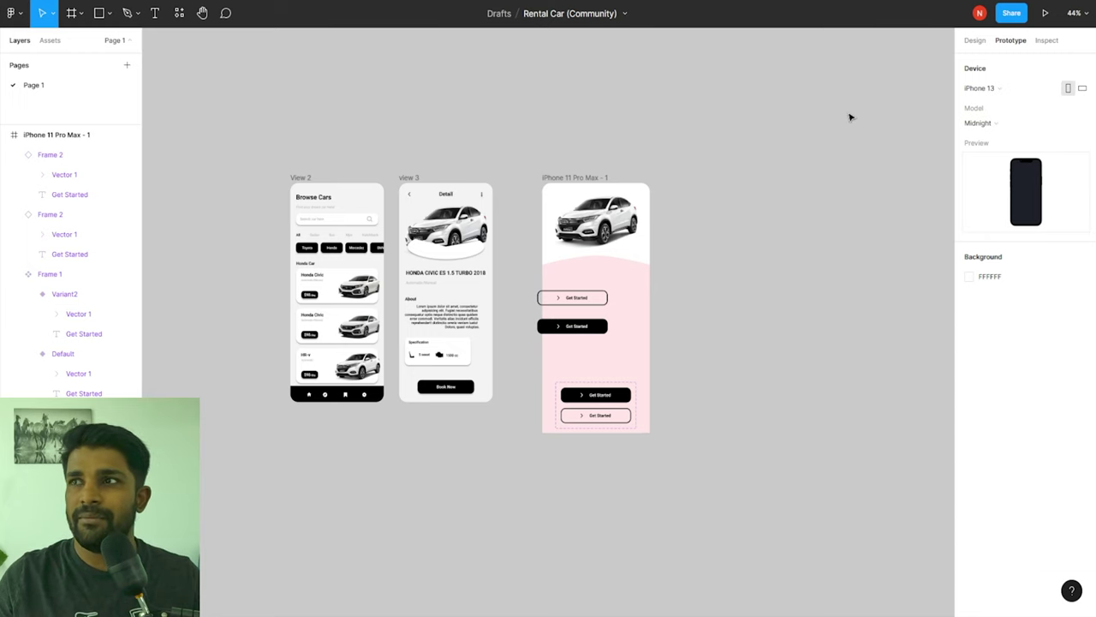
Step: Connect the first Honda Civic card on View 2 to view 3 with an on-tap Navigate to interaction
left_click(302, 178)
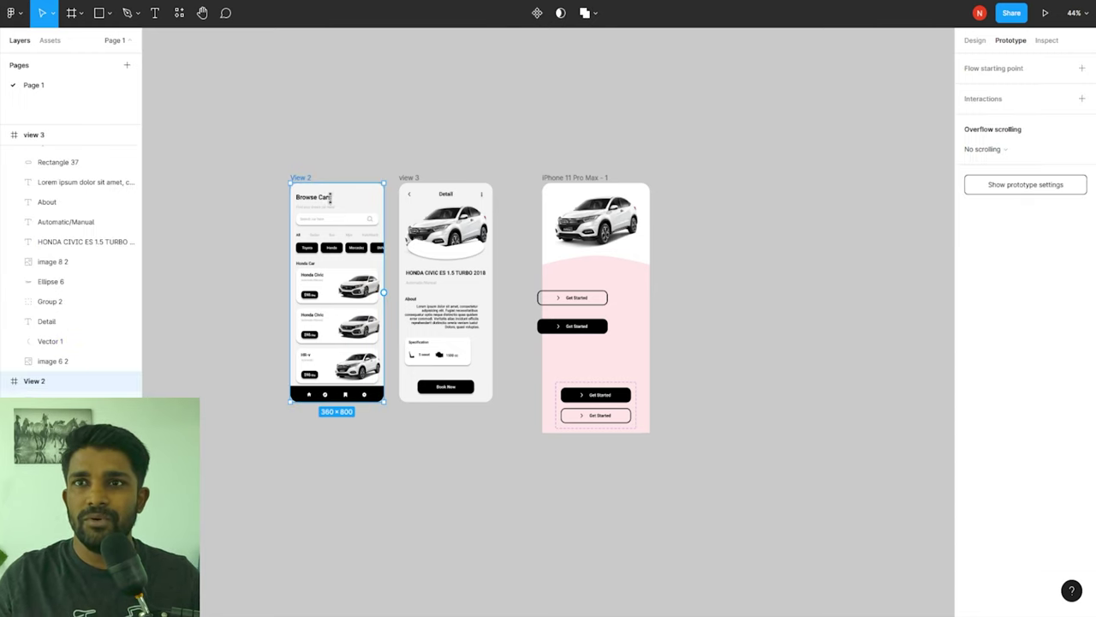
scroll(348, 225, "up", 5)
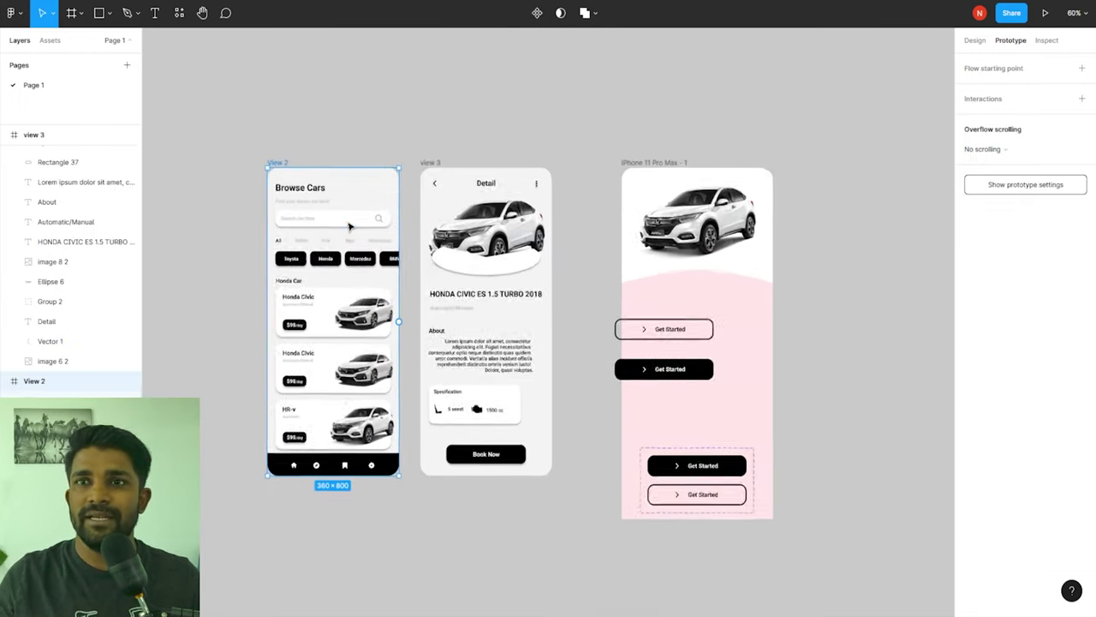
left_click(328, 318)
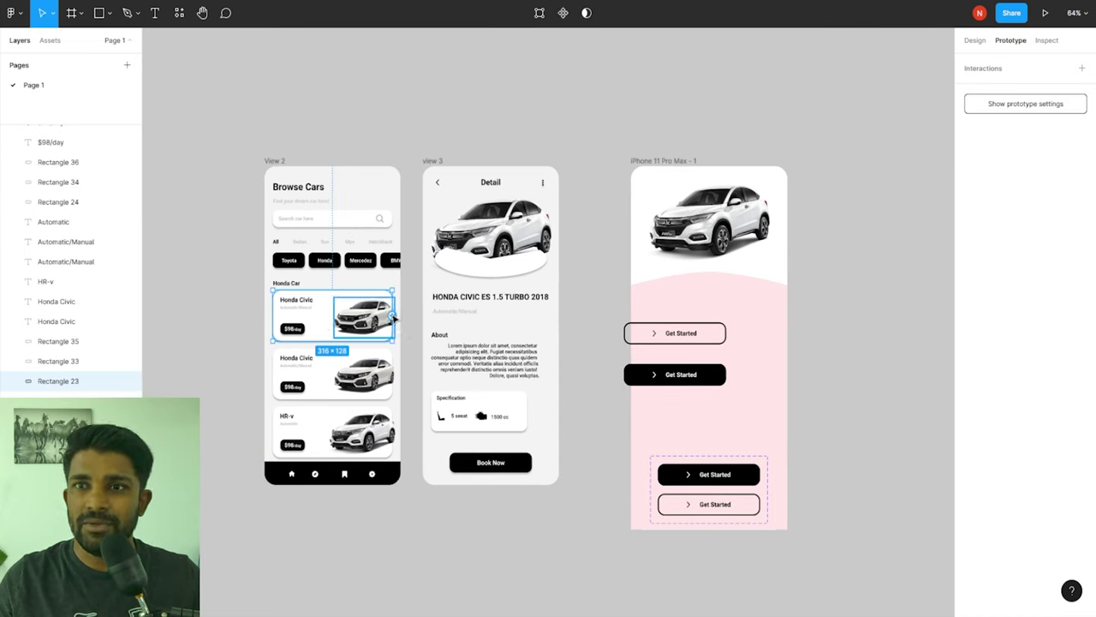
scroll(391, 313, "up", 2)
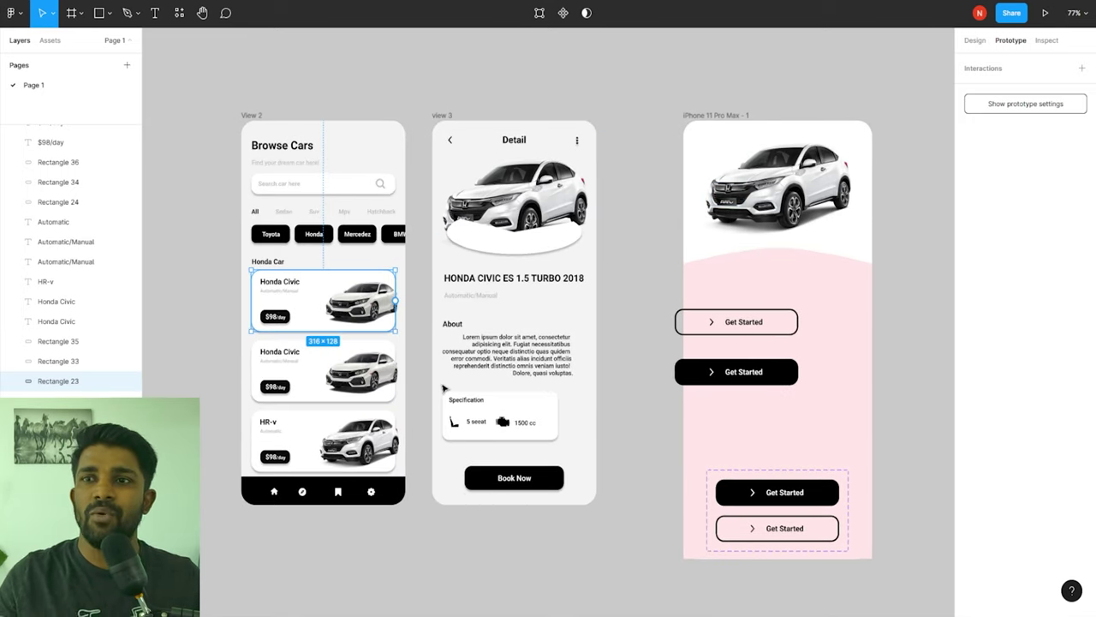
left_click_drag(395, 301, 480, 318)
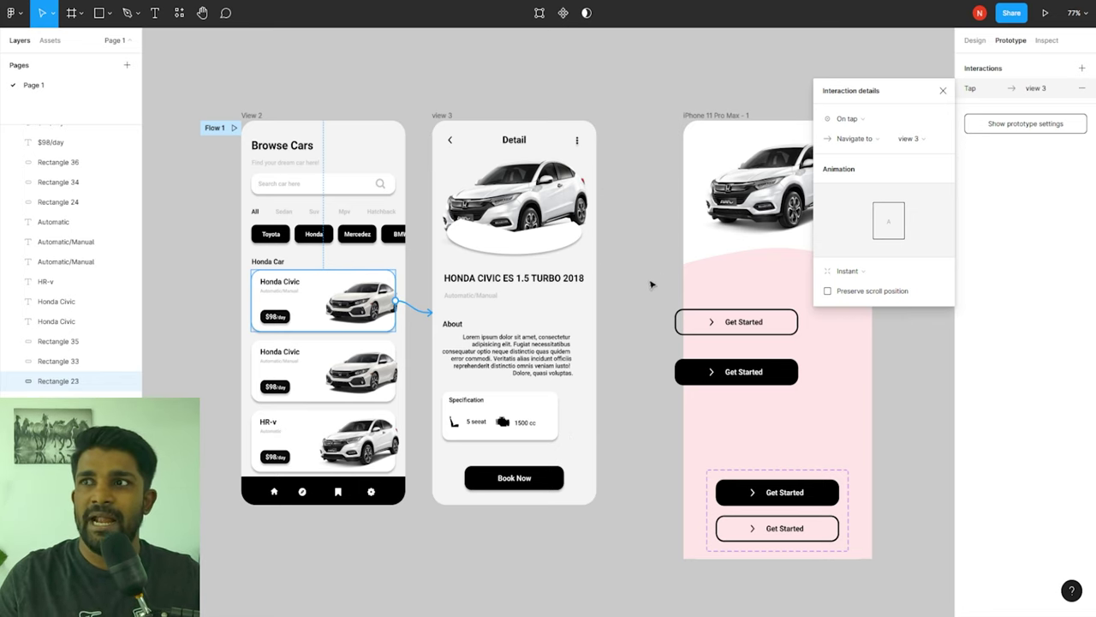
Step: Set the first Honda Civic card's interaction animation to Move in with Ease in and out easing, after trying Dissolve
mouse_move(875, 226)
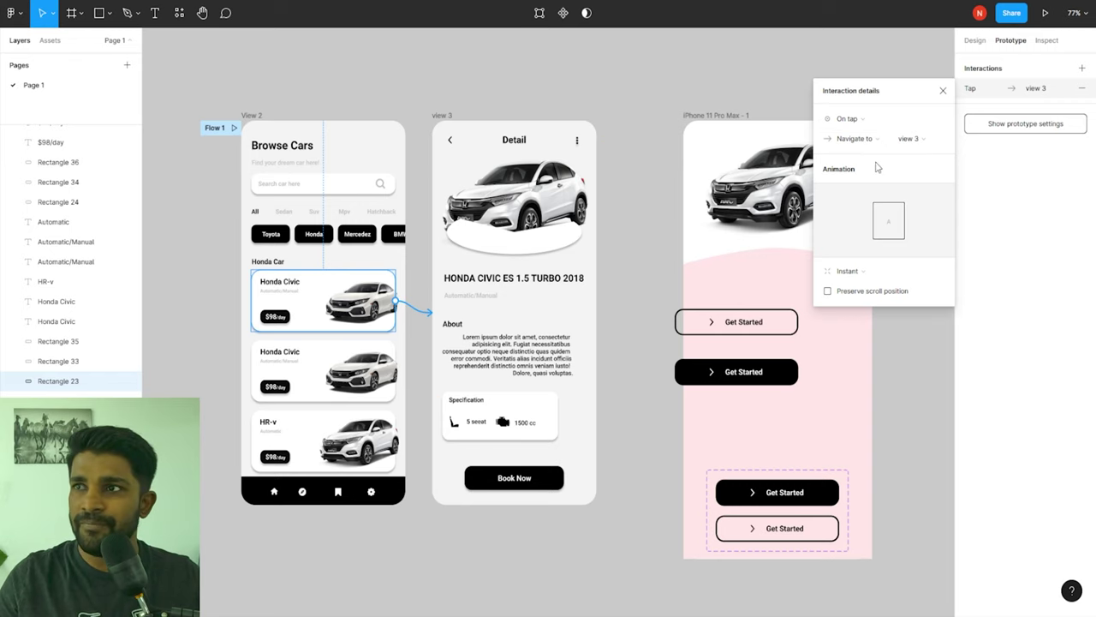
left_click(847, 271)
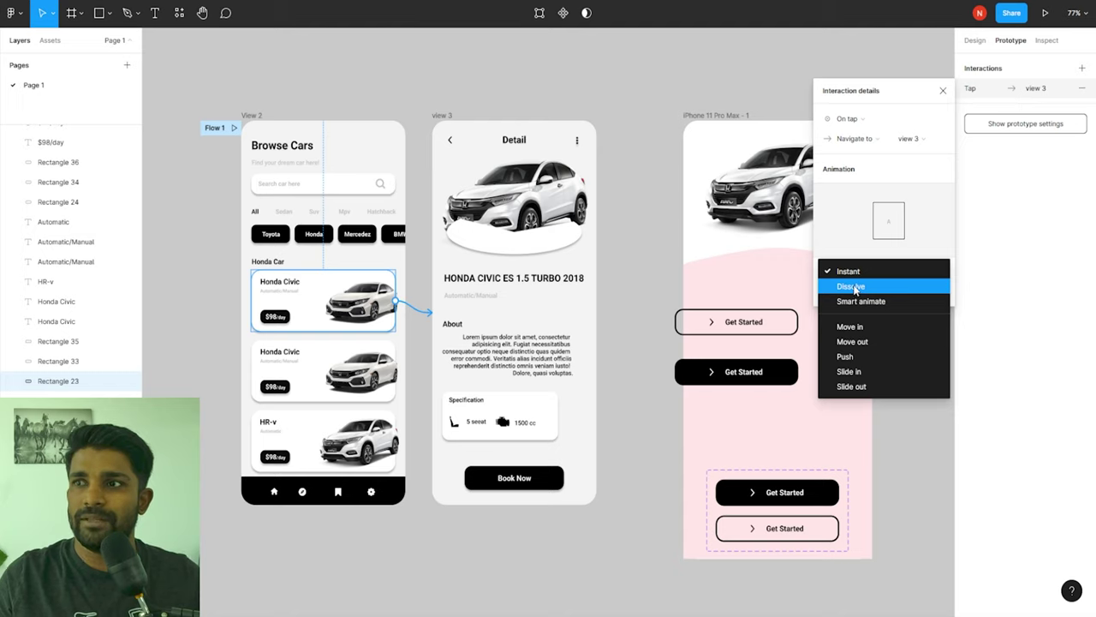
left_click(855, 287)
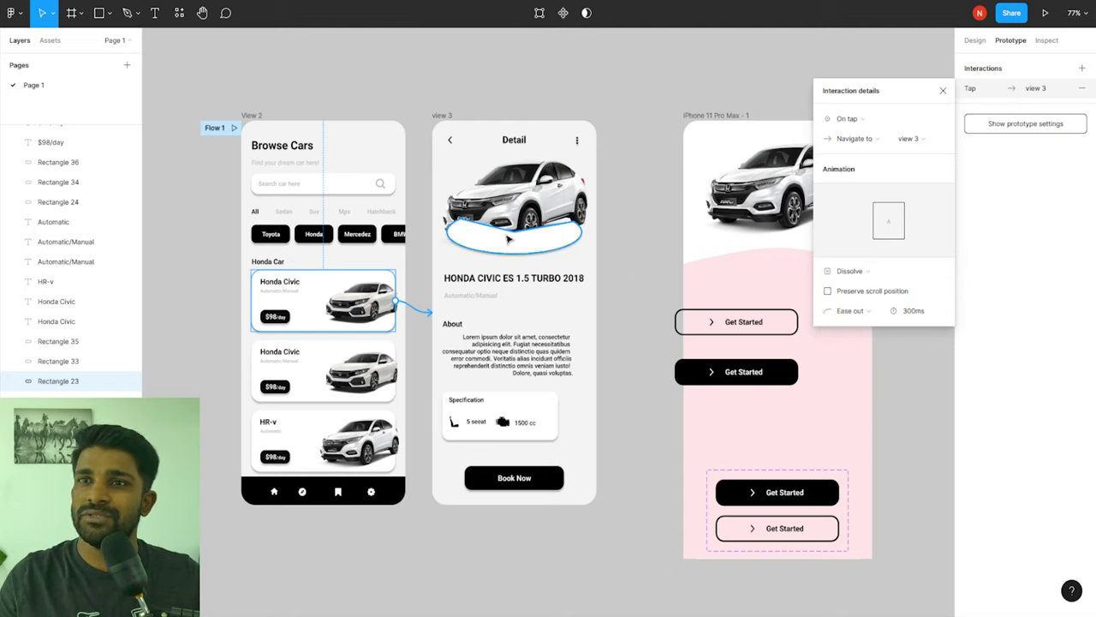
left_click(848, 271)
left_click(864, 311)
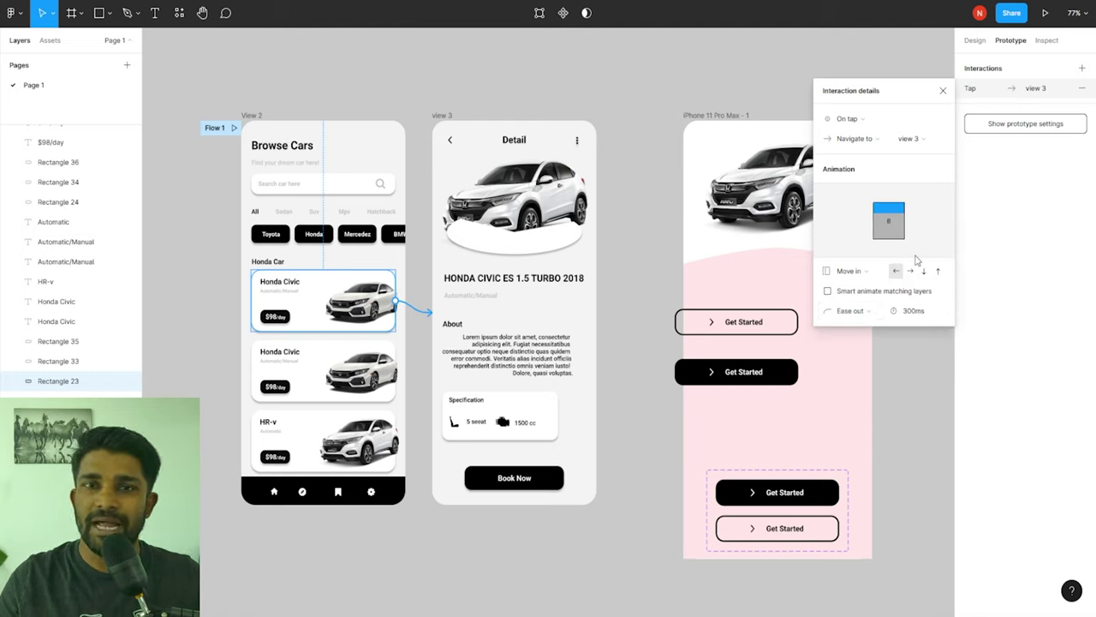
left_click(855, 315)
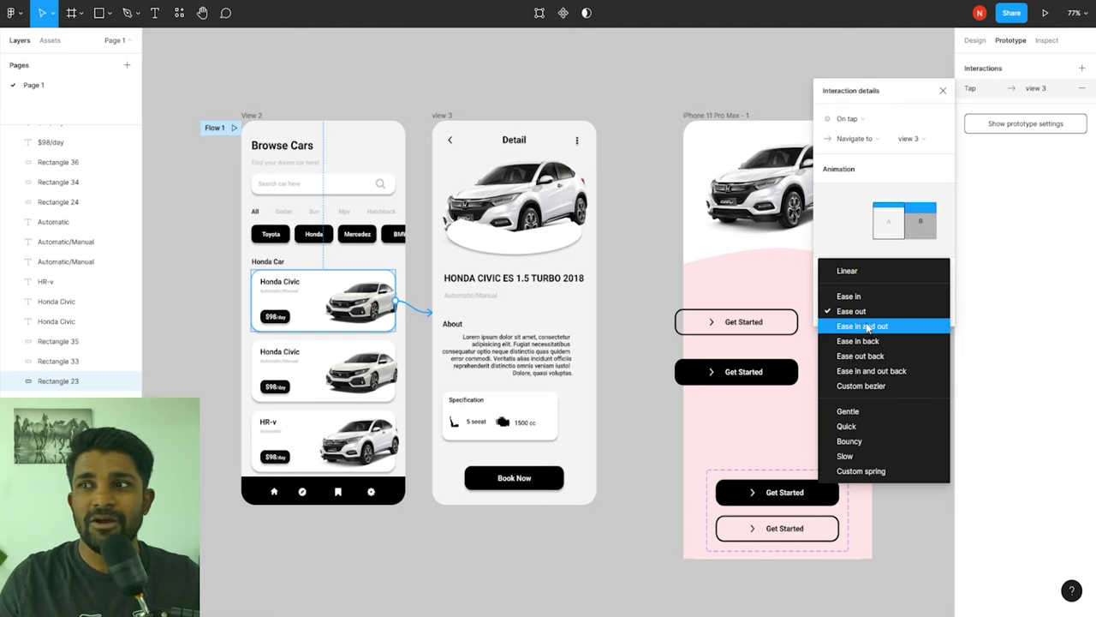
left_click(863, 326)
left_click(908, 311)
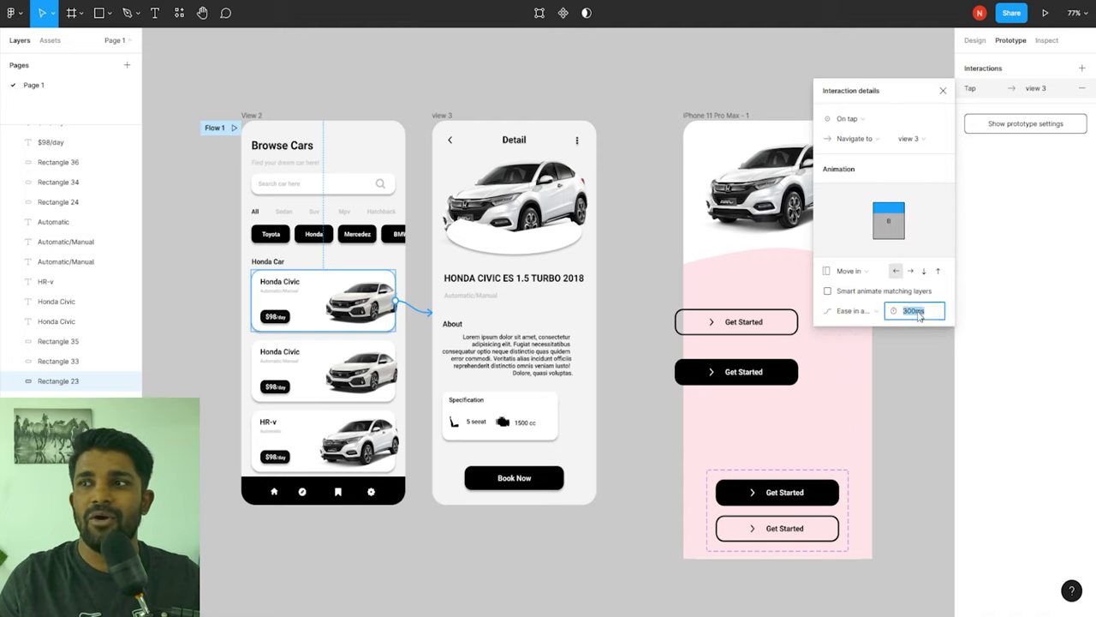
left_click(971, 318)
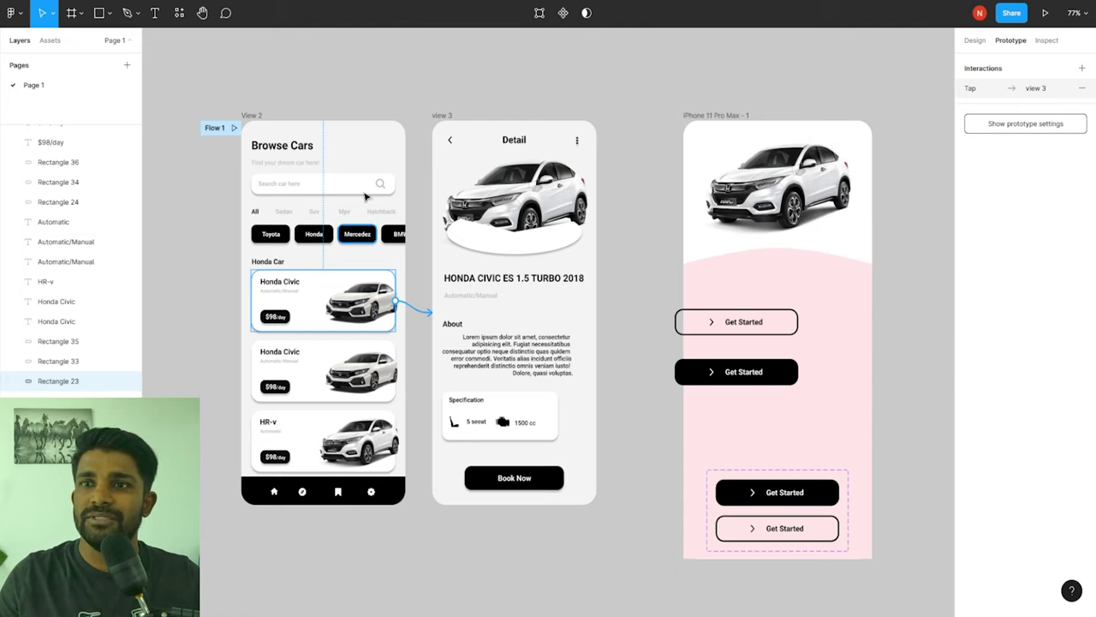
Step: Change the on-tap action of view 3's back arrow from Navigate to into Back, and clear the selection
left_click(450, 143)
left_click(867, 274)
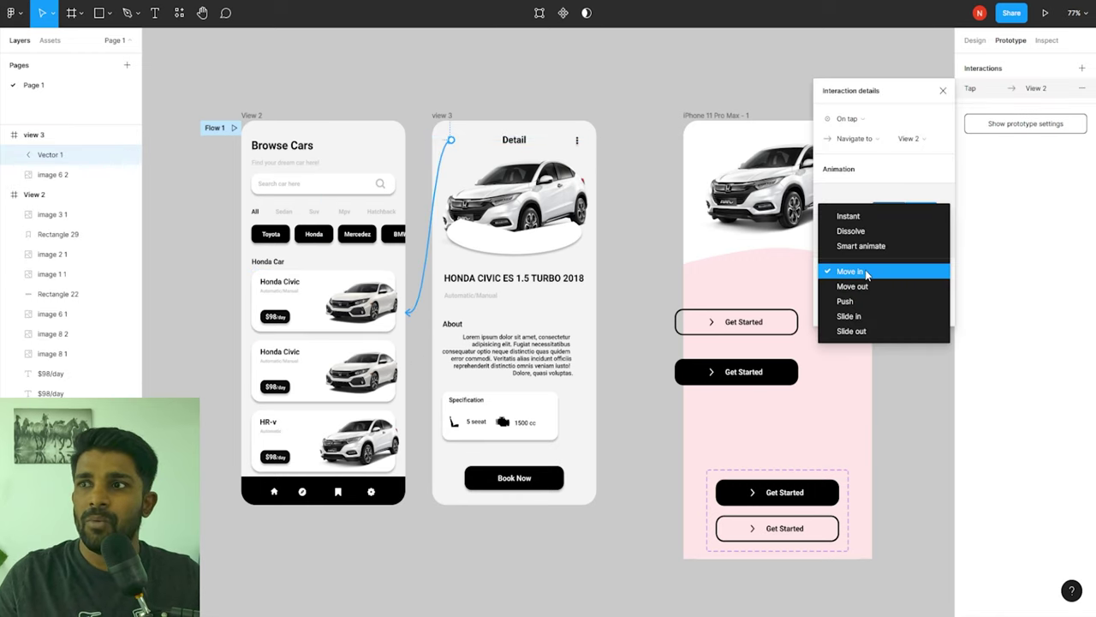
left_click(854, 138)
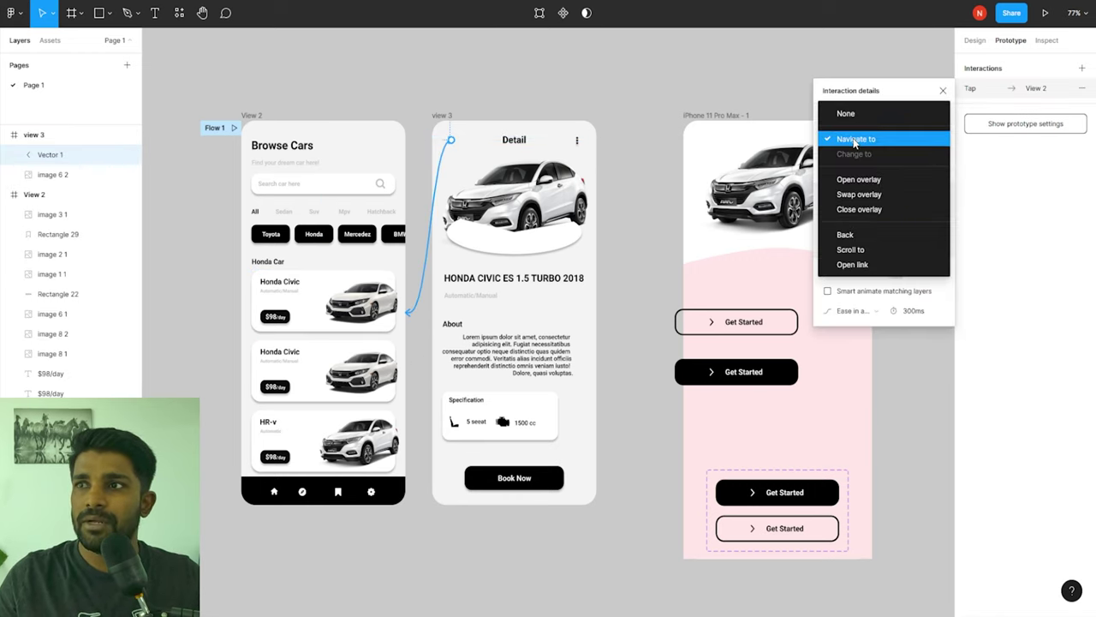
left_click(850, 239)
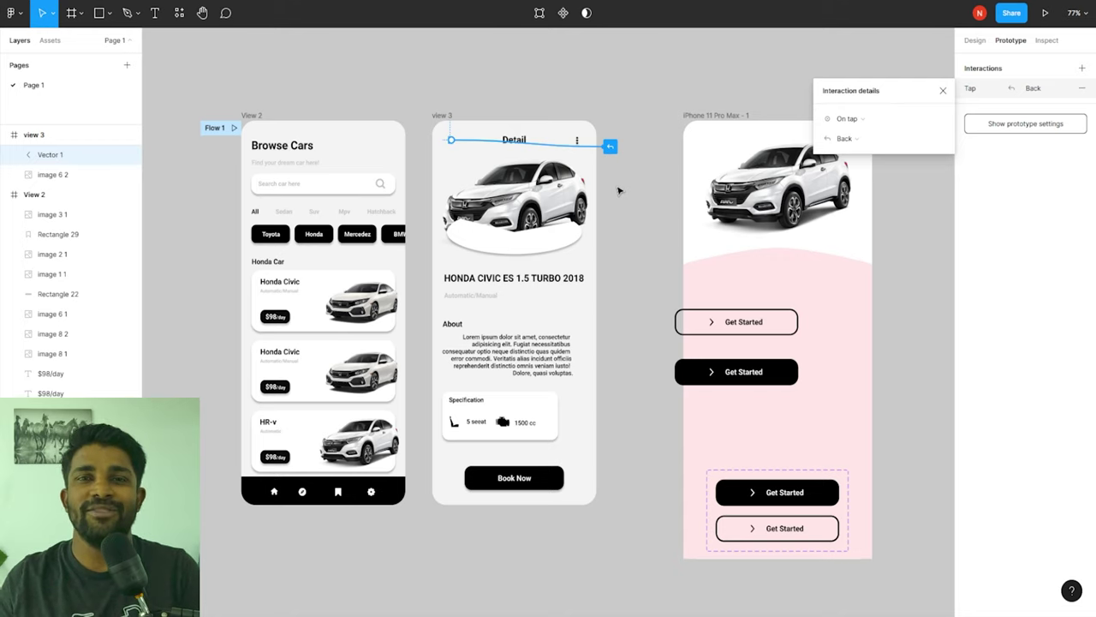
left_click(664, 209)
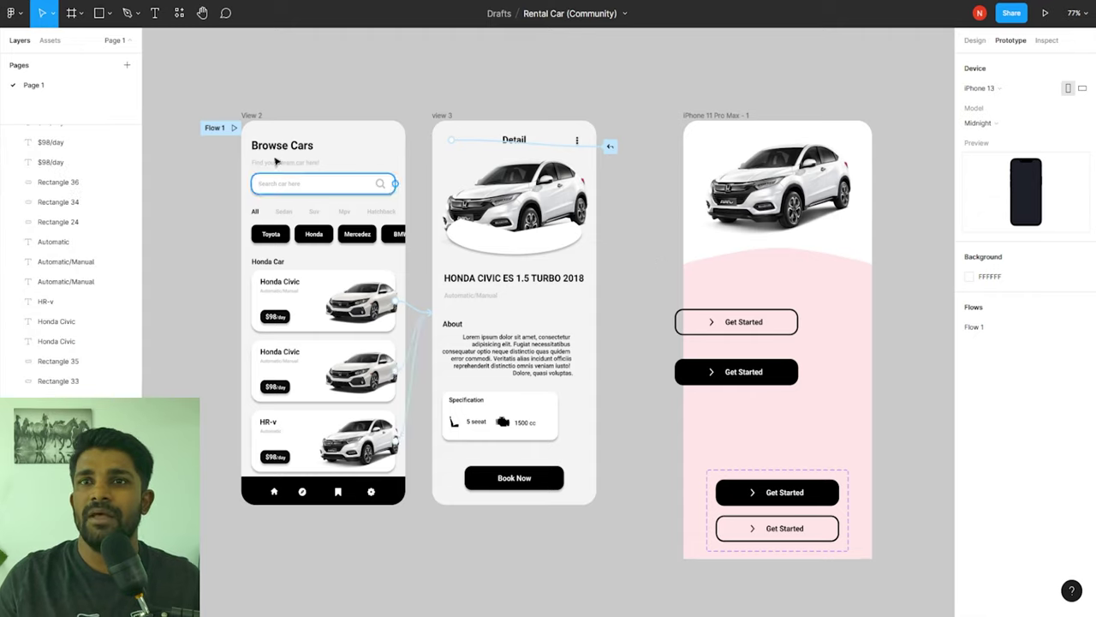
Step: Run the Flow 1 prototype and test going from the first Honda Civic card to its Detail screen and back
left_click(220, 128)
left_click(233, 129)
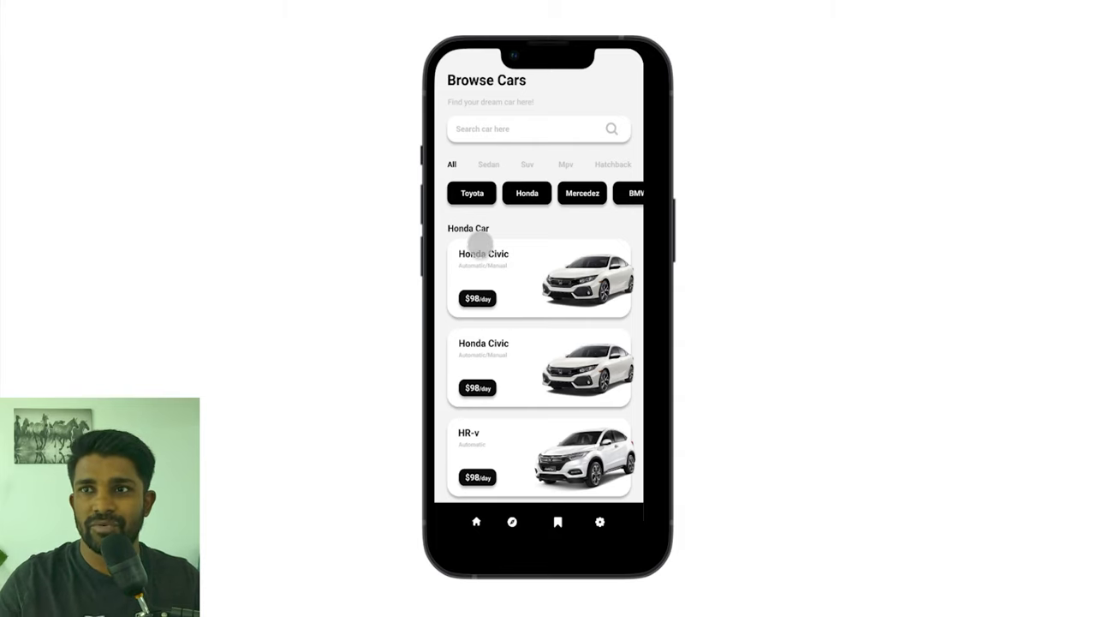
left_click(531, 269)
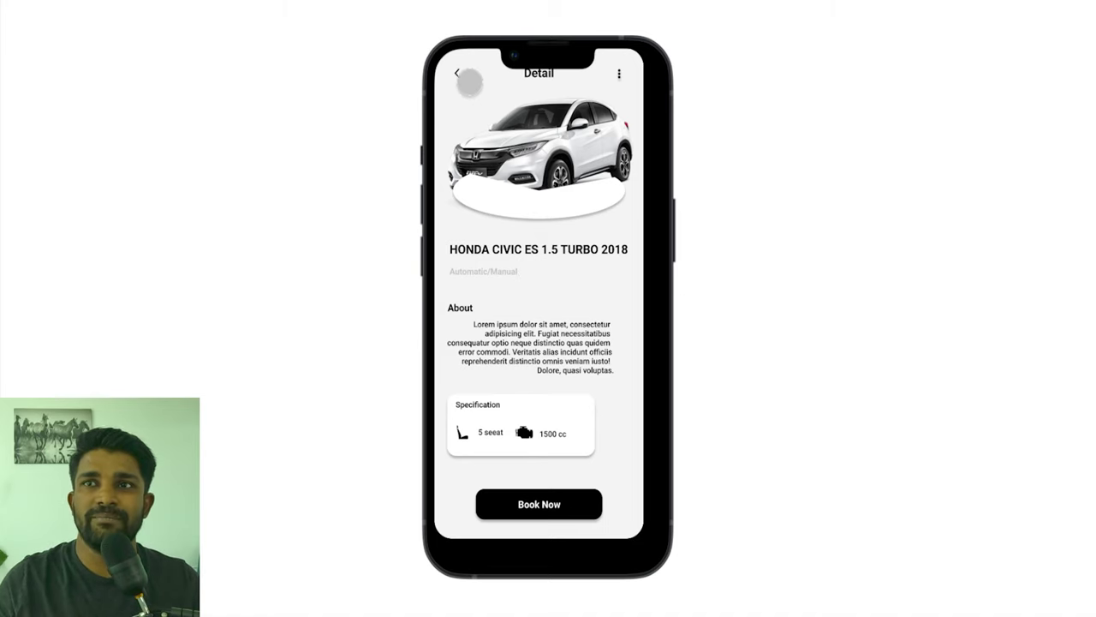
left_click(459, 74)
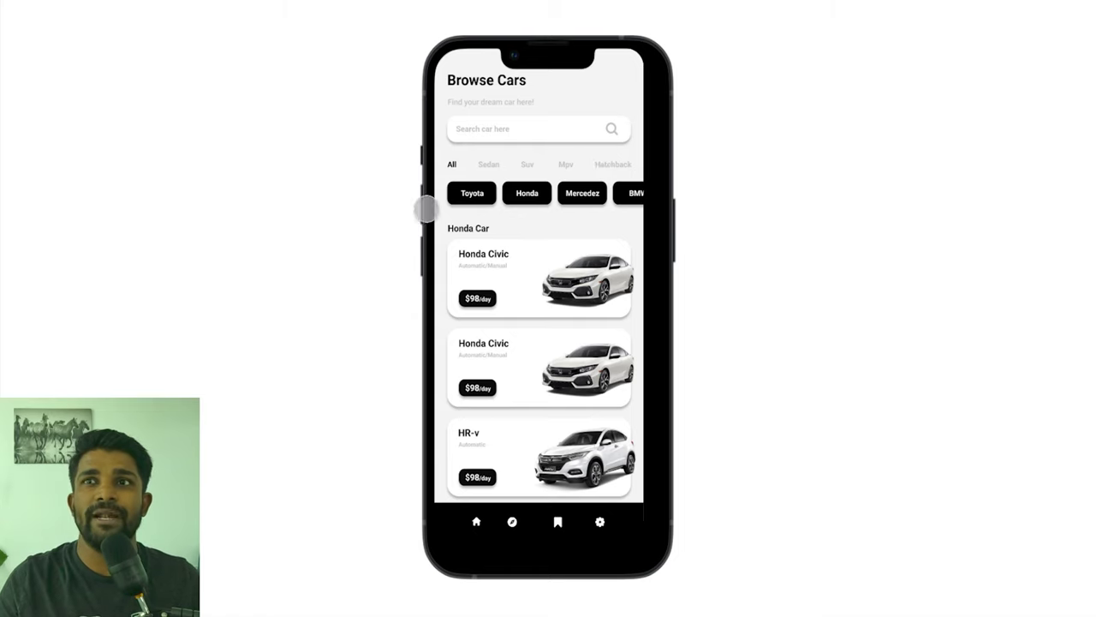
mouse_move(192, 34)
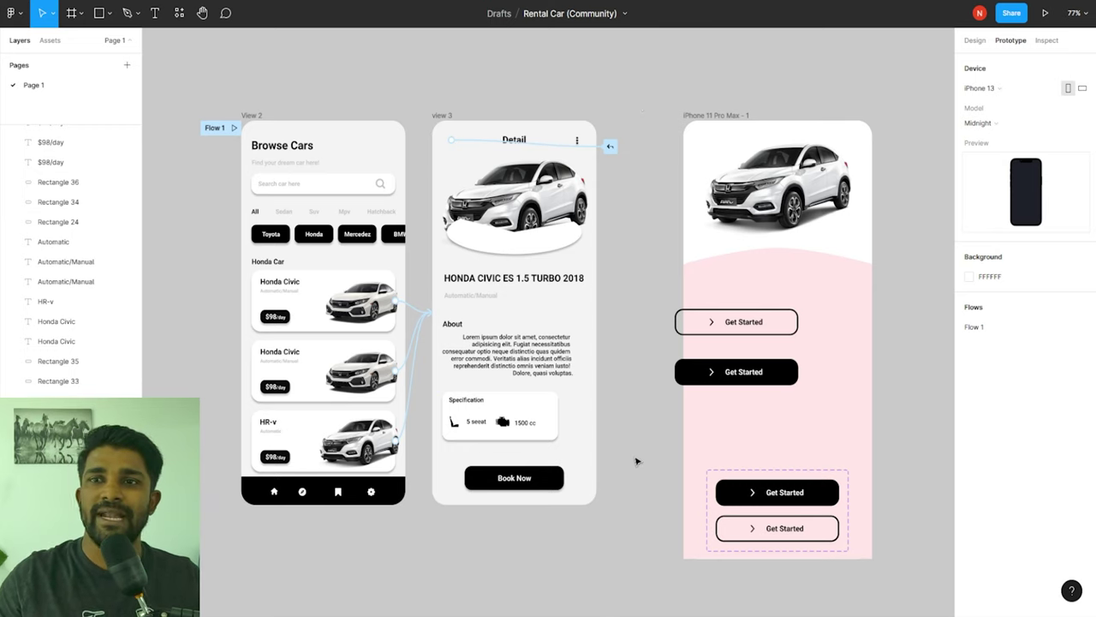
Step: Review the invite permission options in the file's sharing settings and set access to Anyone with the link
left_click(1010, 15)
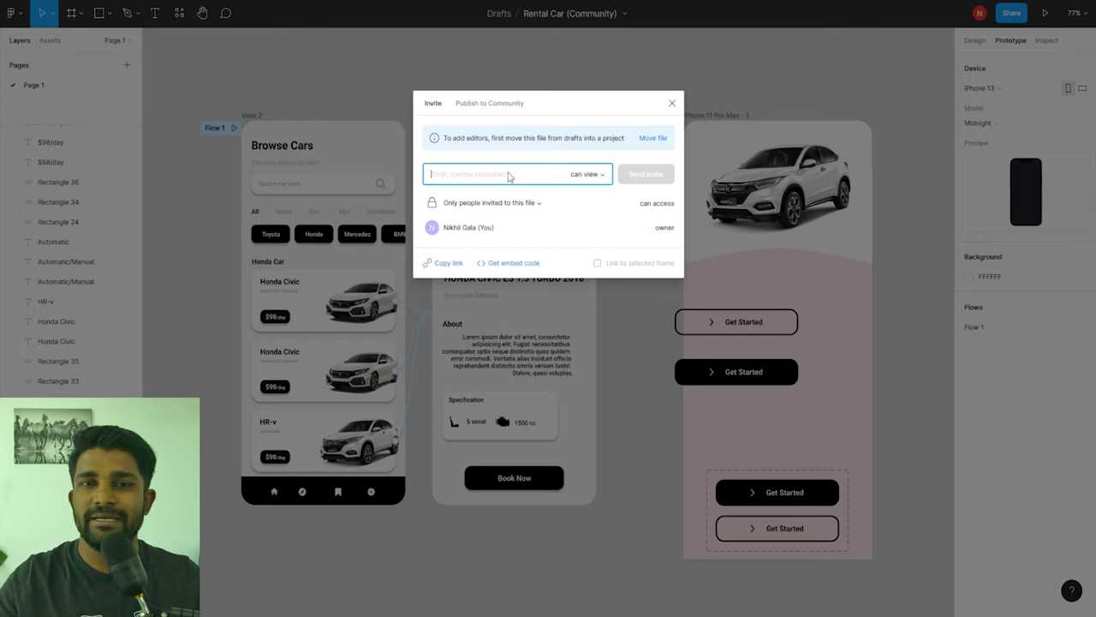
left_click(585, 174)
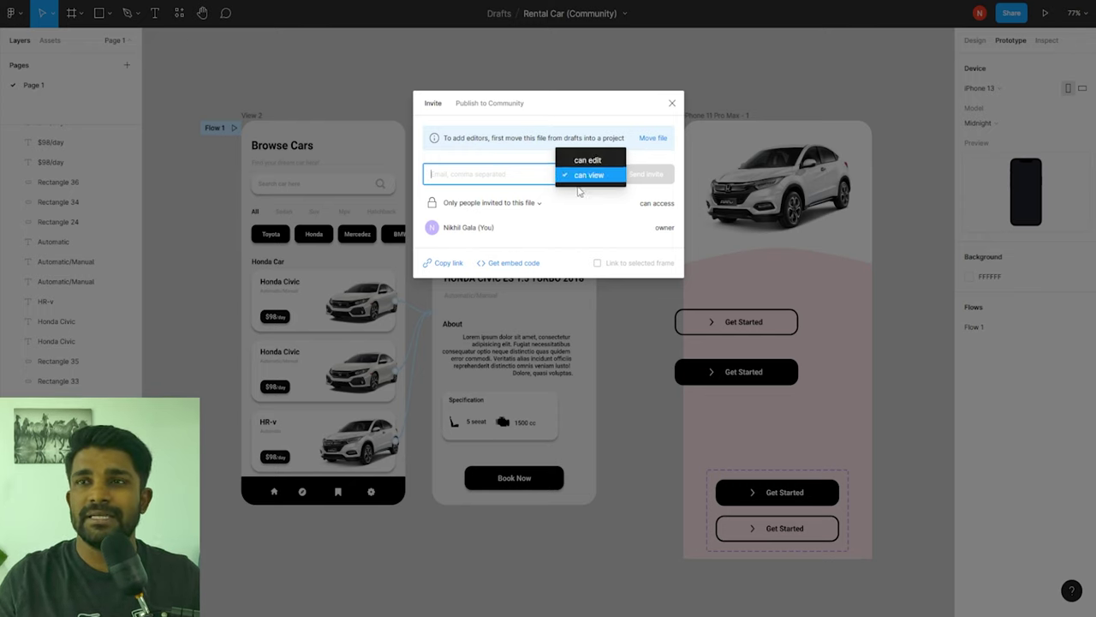
left_click(548, 213)
left_click(542, 209)
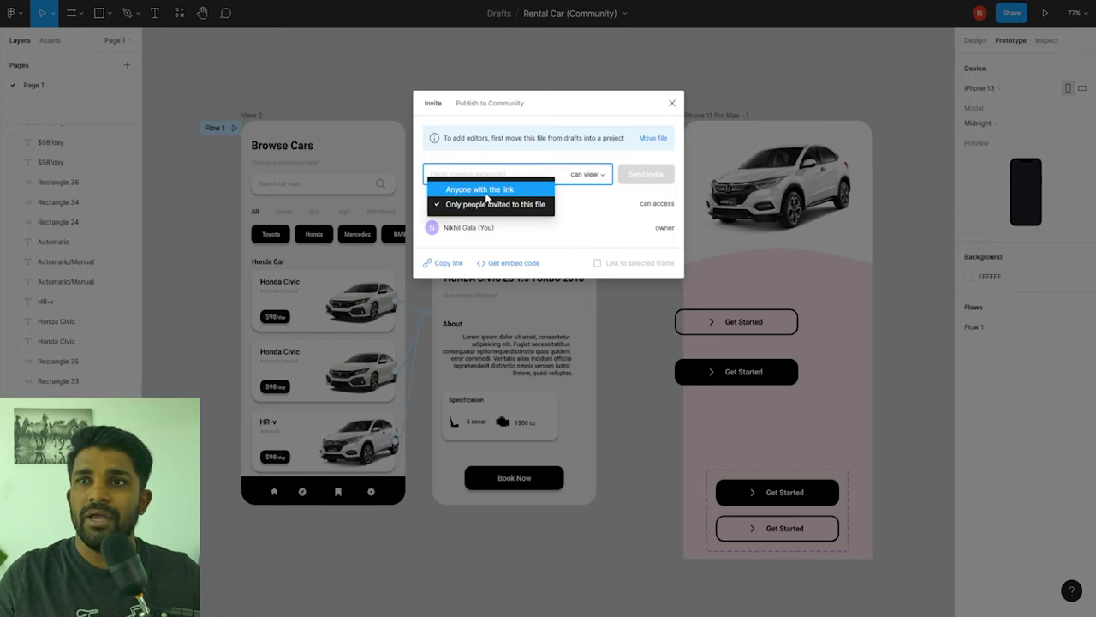
left_click(474, 192)
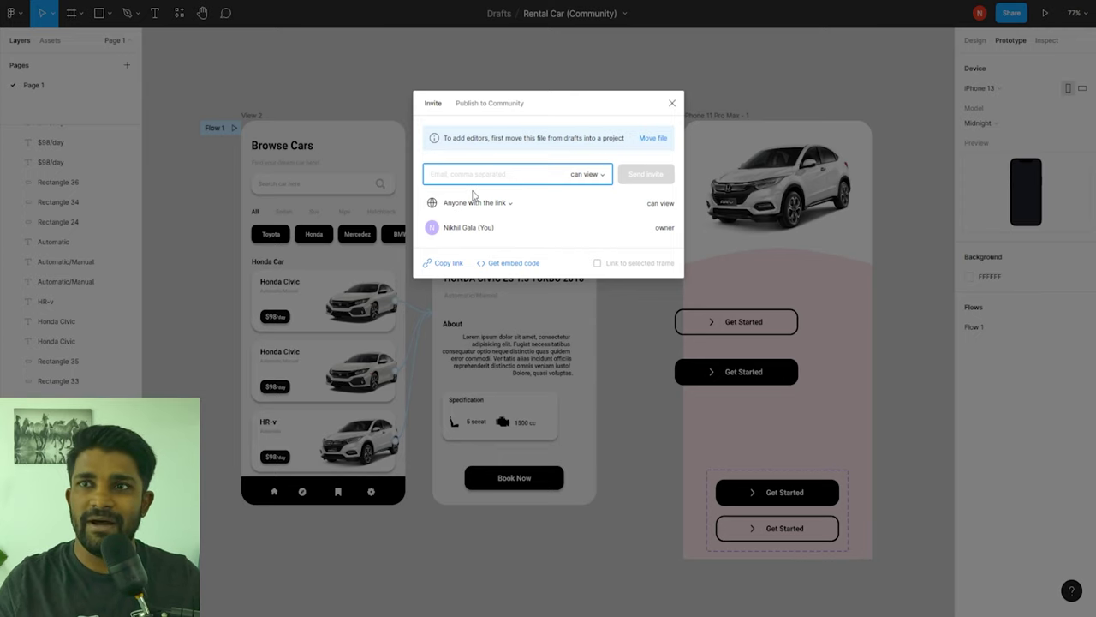
Step: View the file's public embed code, highlight the whole iframe snippet, and cancel without copying it
left_click(502, 263)
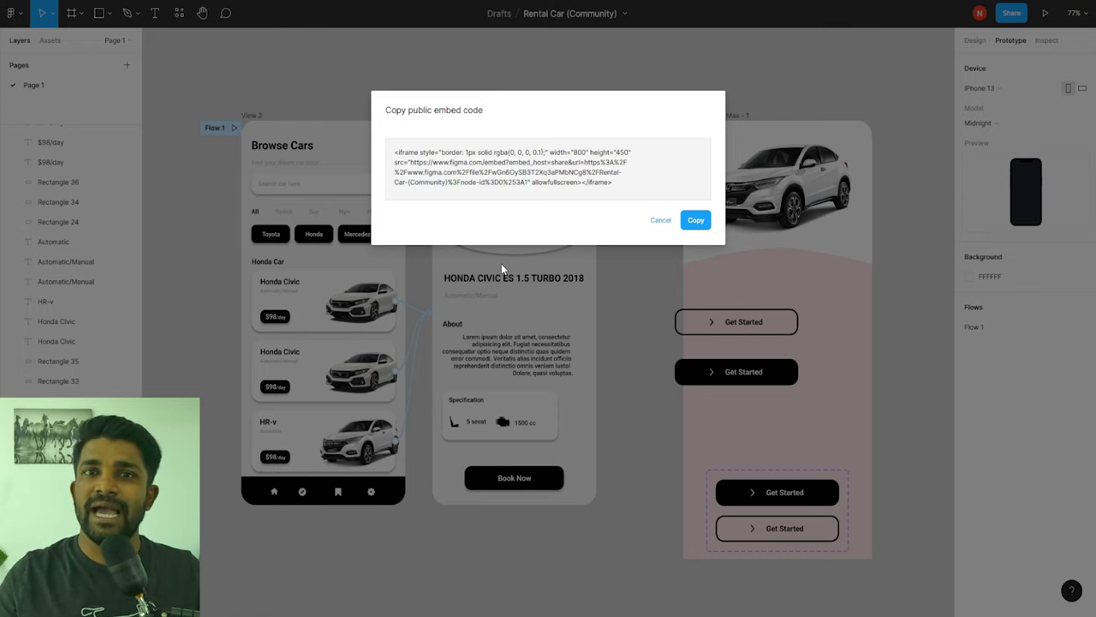
left_click_drag(636, 188, 504, 163)
left_click(660, 211)
left_click(620, 190)
left_click(620, 190)
left_click_drag(397, 152, 670, 206)
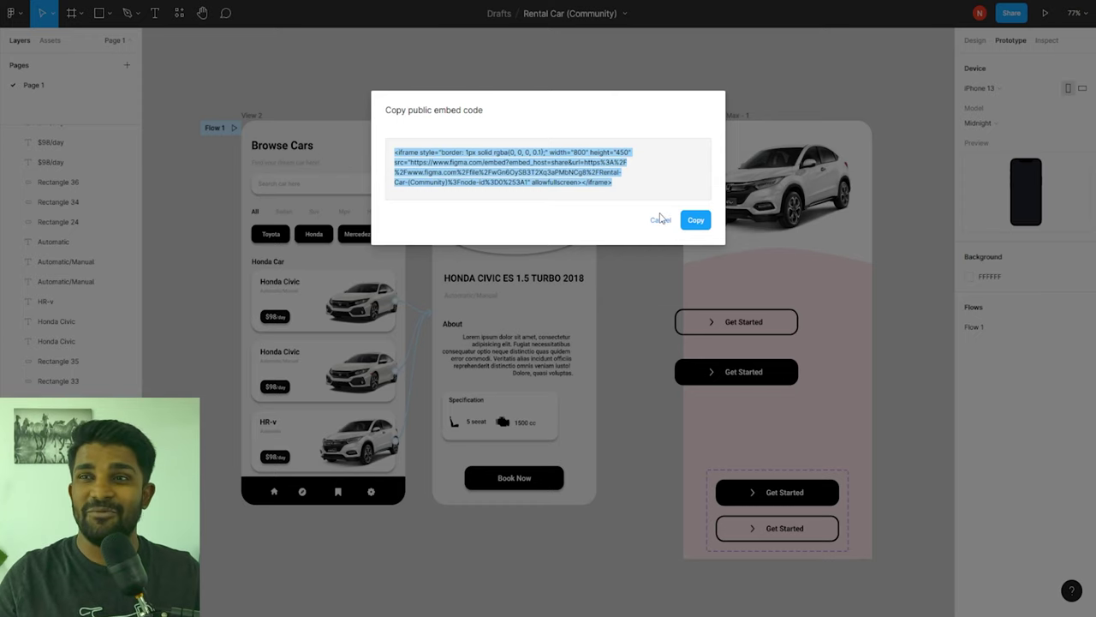
left_click(662, 222)
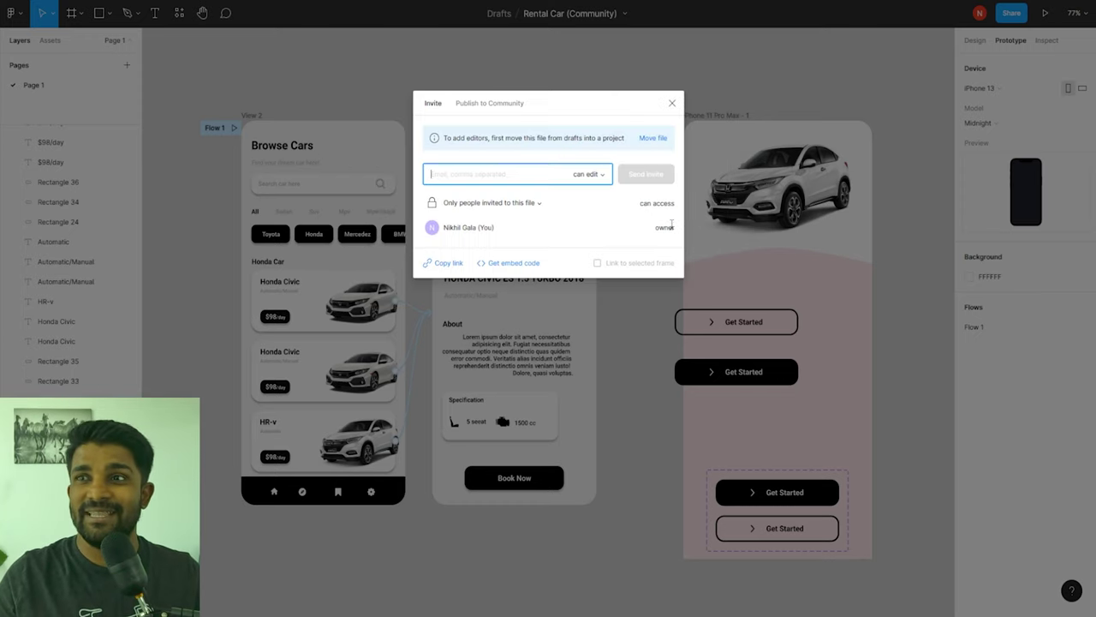
Step: Copy the file's share link, then look at the Publish to Community options and close the sharing dialog
left_click(452, 266)
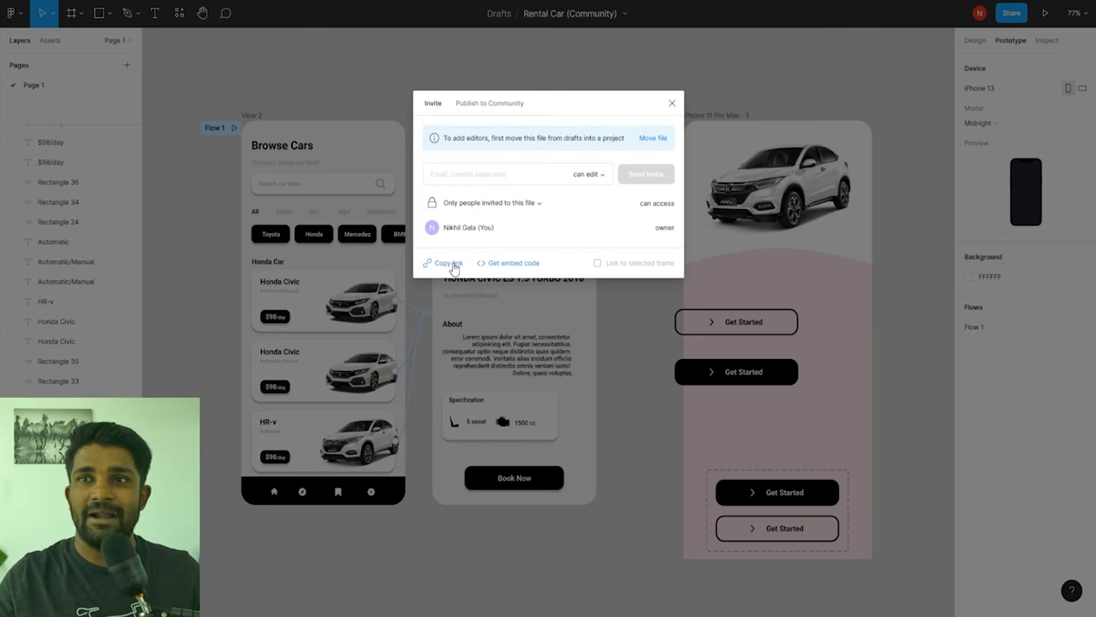
left_click(485, 104)
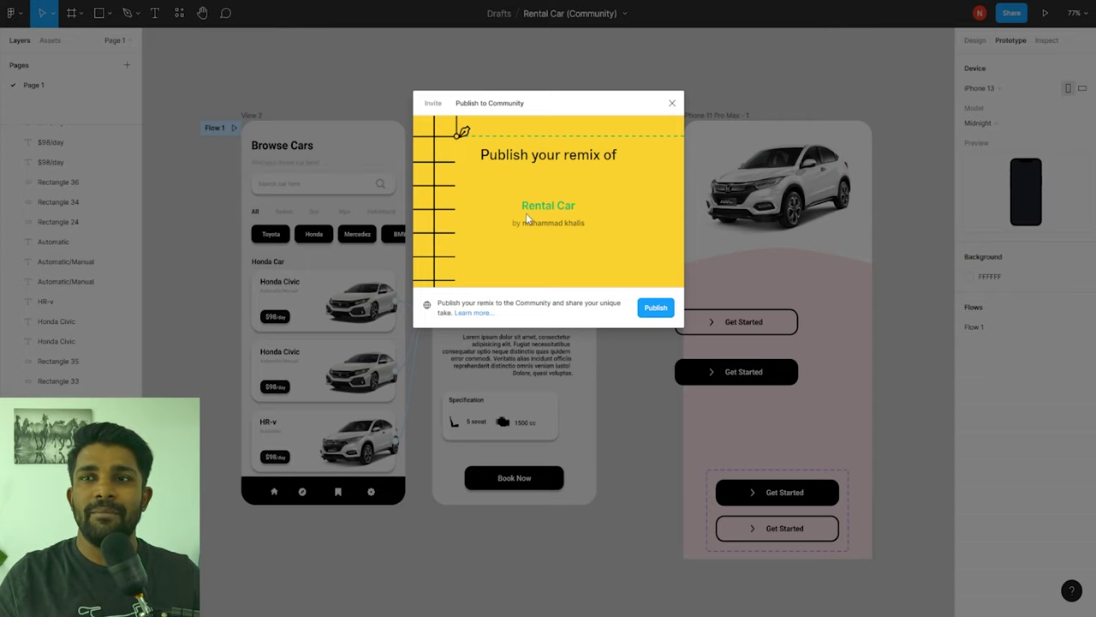
left_click(673, 103)
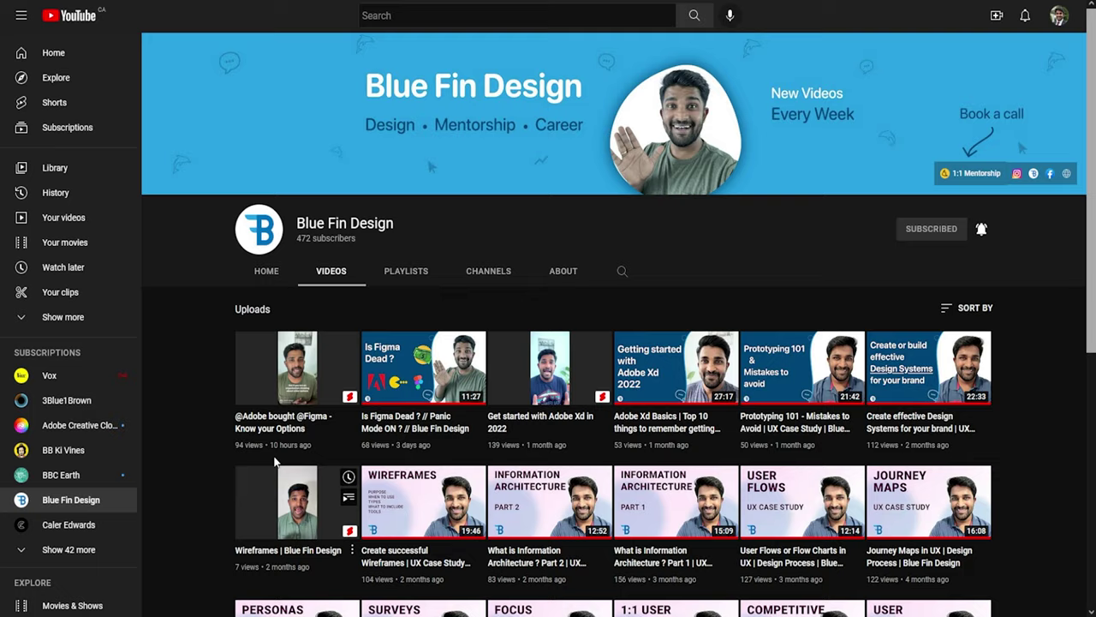
Step: On YouTube, open Blue Fin Design's "Is Figma Dead ?" video and follow the booking link in its full description
left_click(407, 381)
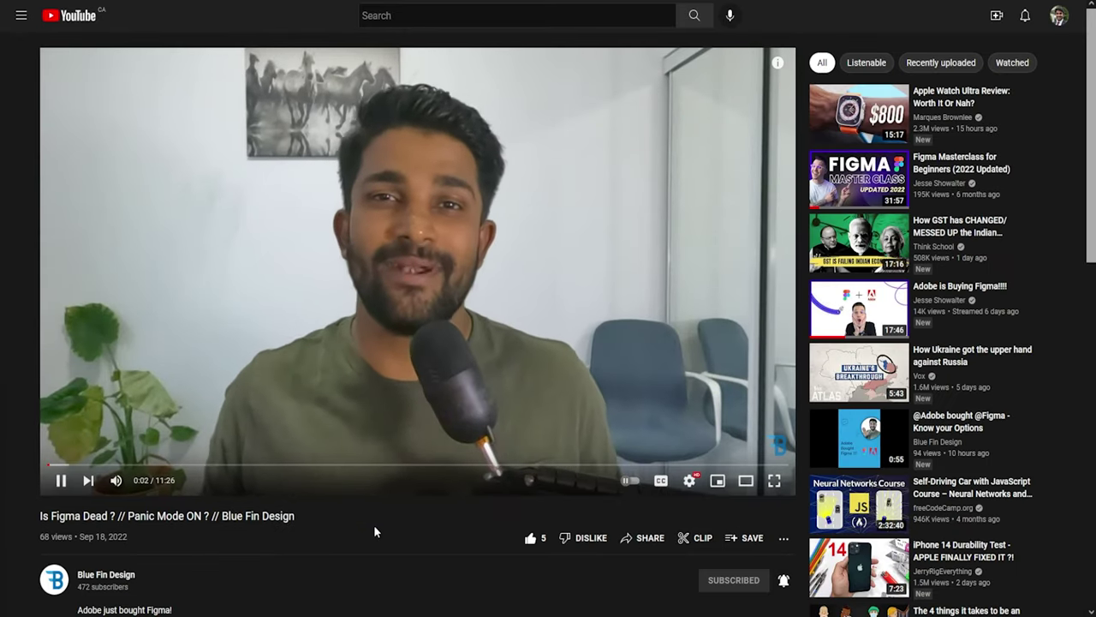
scroll(374, 527, "down", 3)
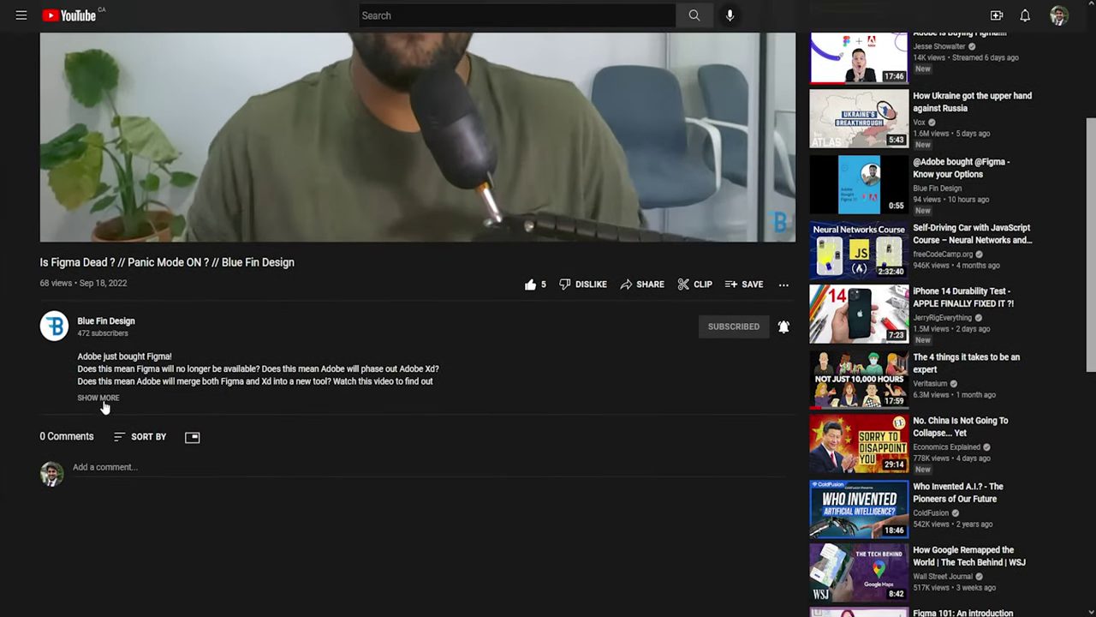
left_click(101, 399)
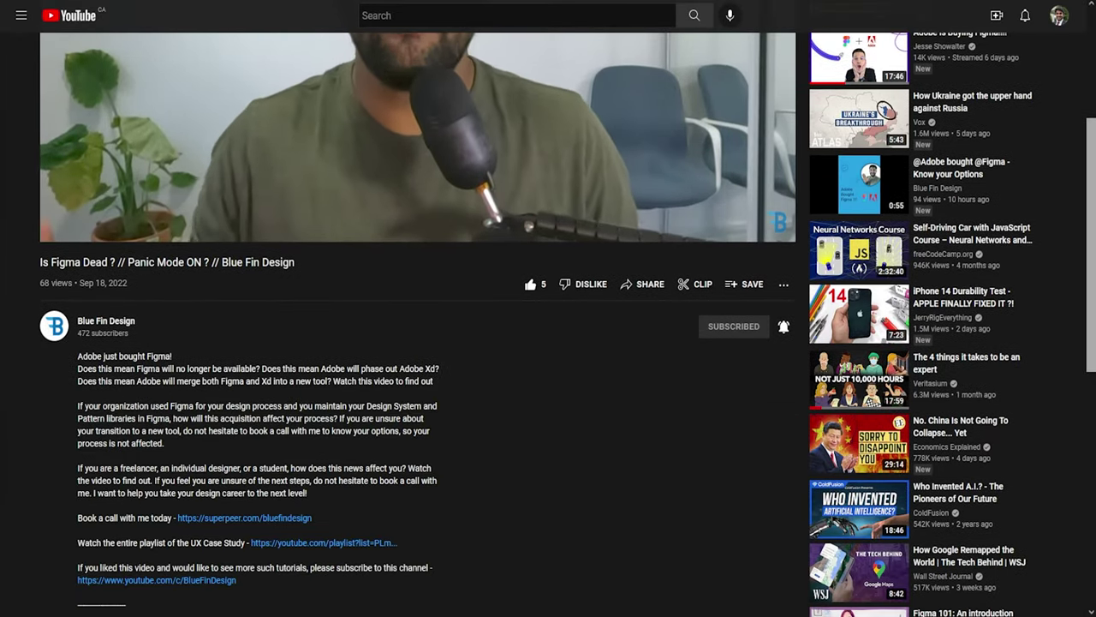
left_click(241, 517)
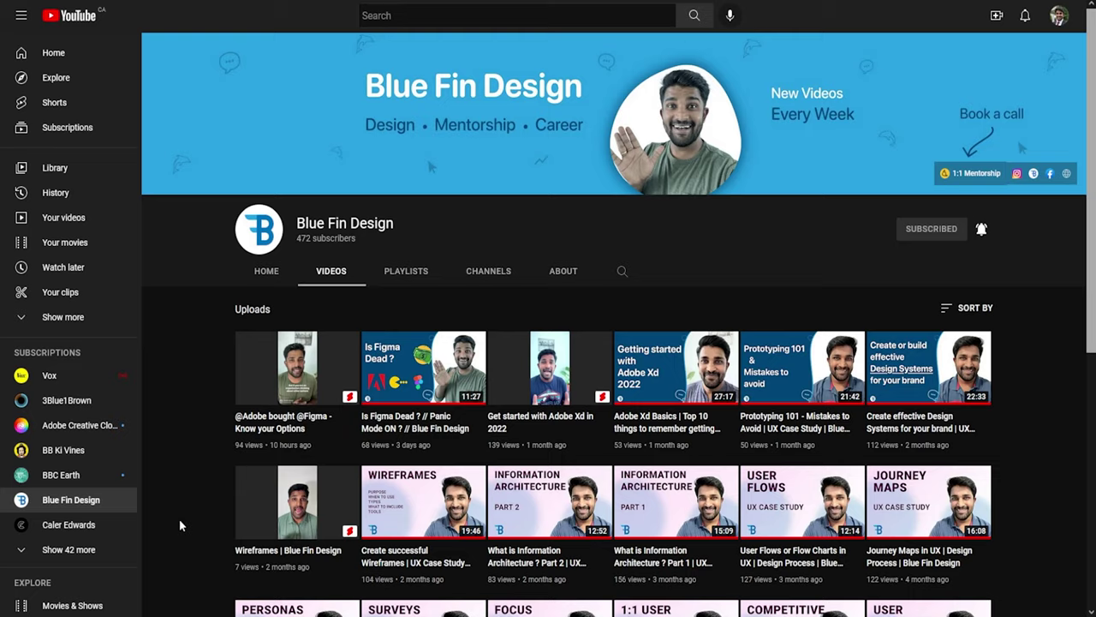
Step: Reopen the "Is Figma Dead ?" video from the channel's uploads and follow the superpeer.com/bluefindesign link in its expanded description
left_click(406, 378)
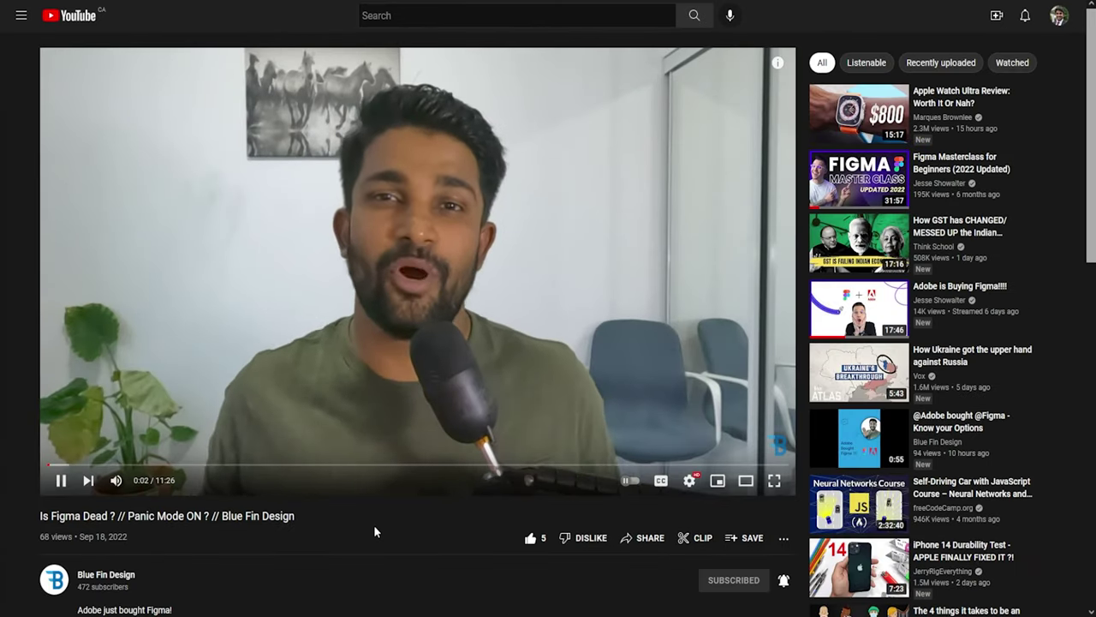
scroll(374, 525, "down", 3)
left_click(101, 398)
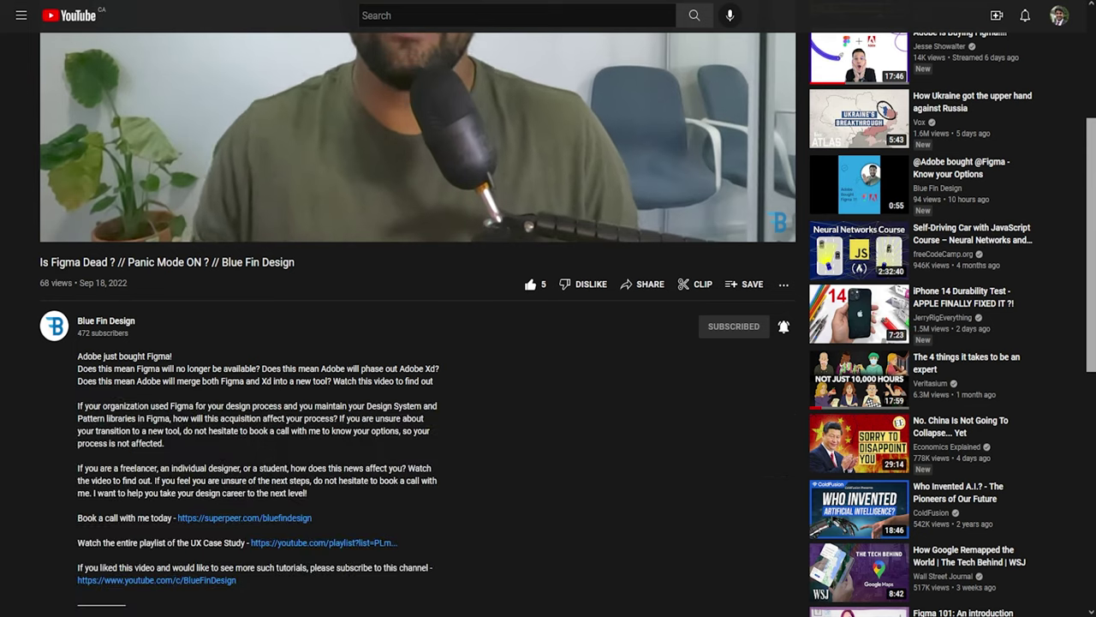
left_click(240, 516)
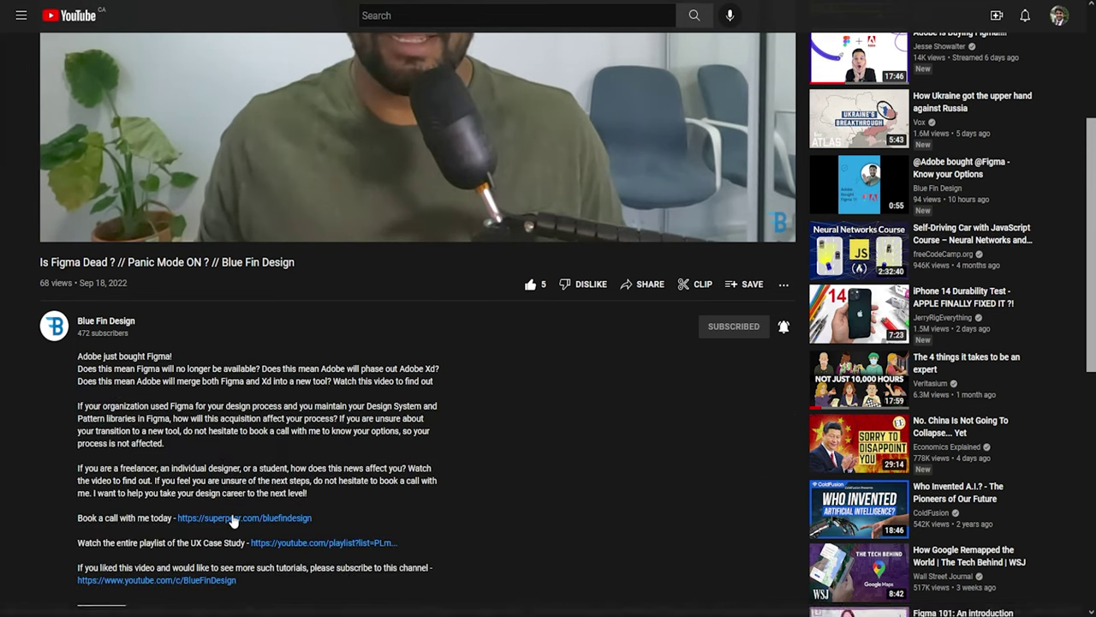